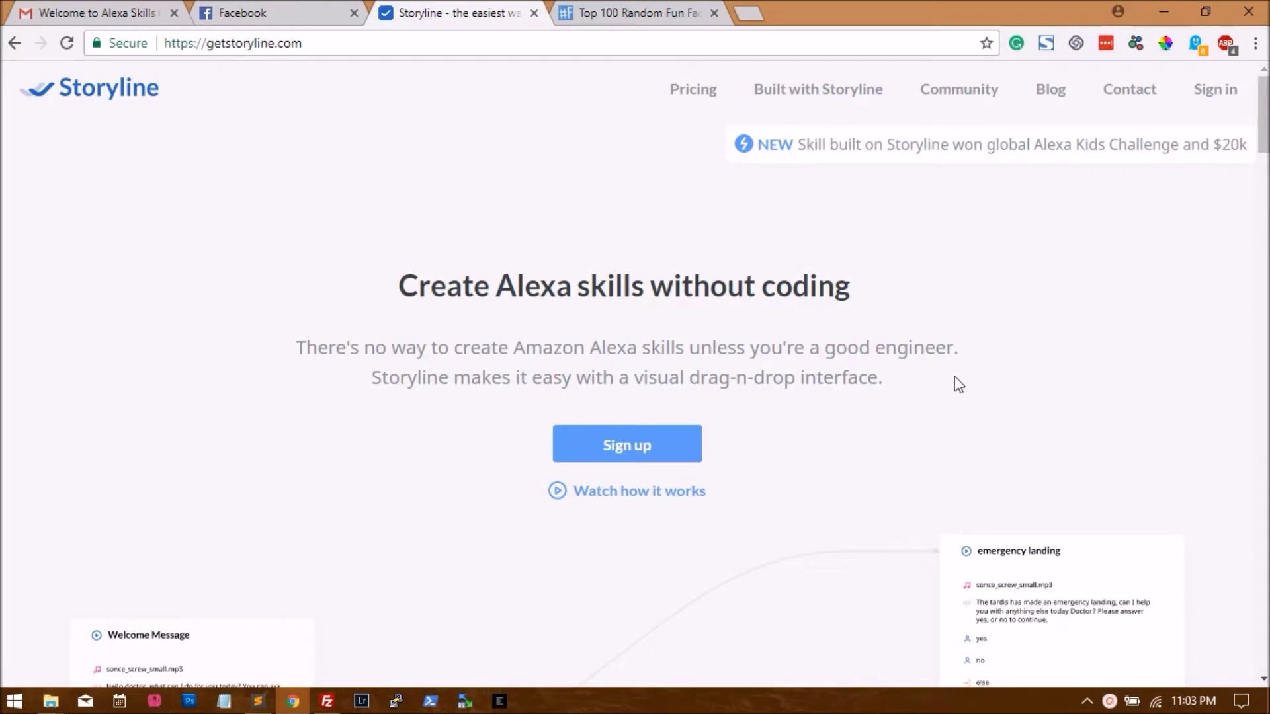
# Start signing in to Storyline from the getstoryline.com home page.
pyautogui.click(351, 43)
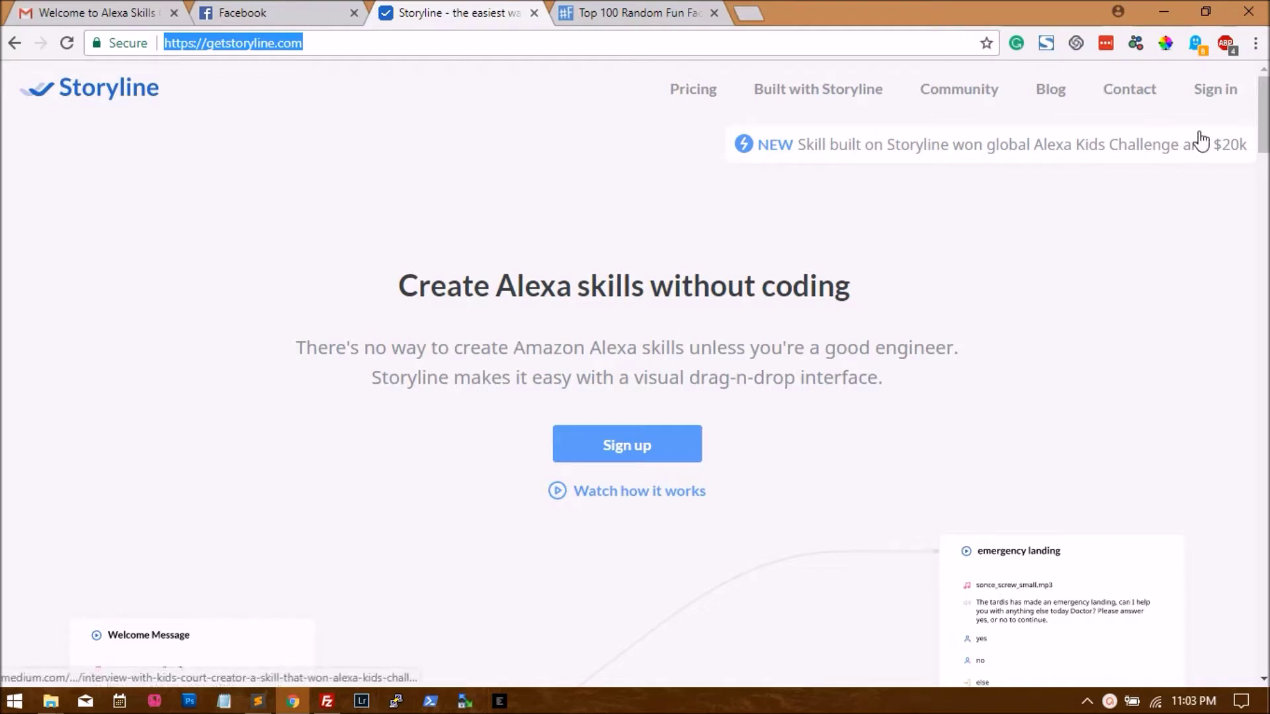
pyautogui.click(1219, 93)
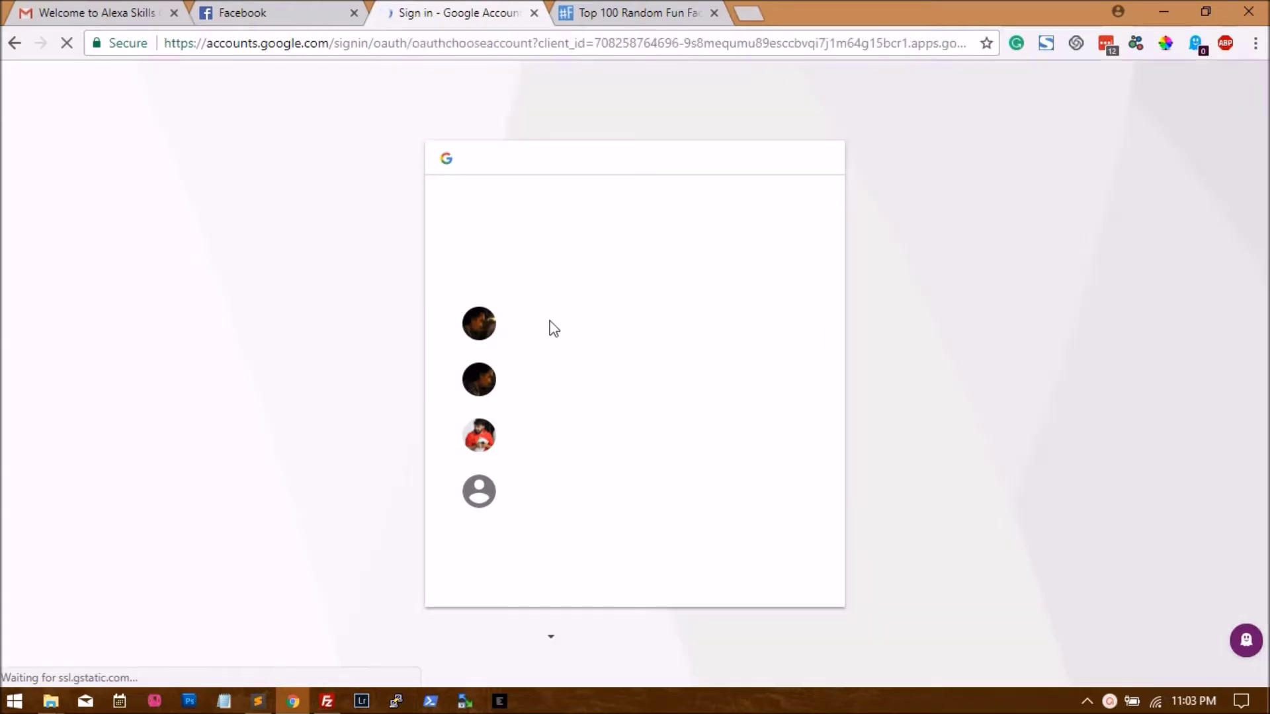
# Sign in with the first Google account and bring up the new-skill options on Your skills.
pyautogui.click(542, 325)
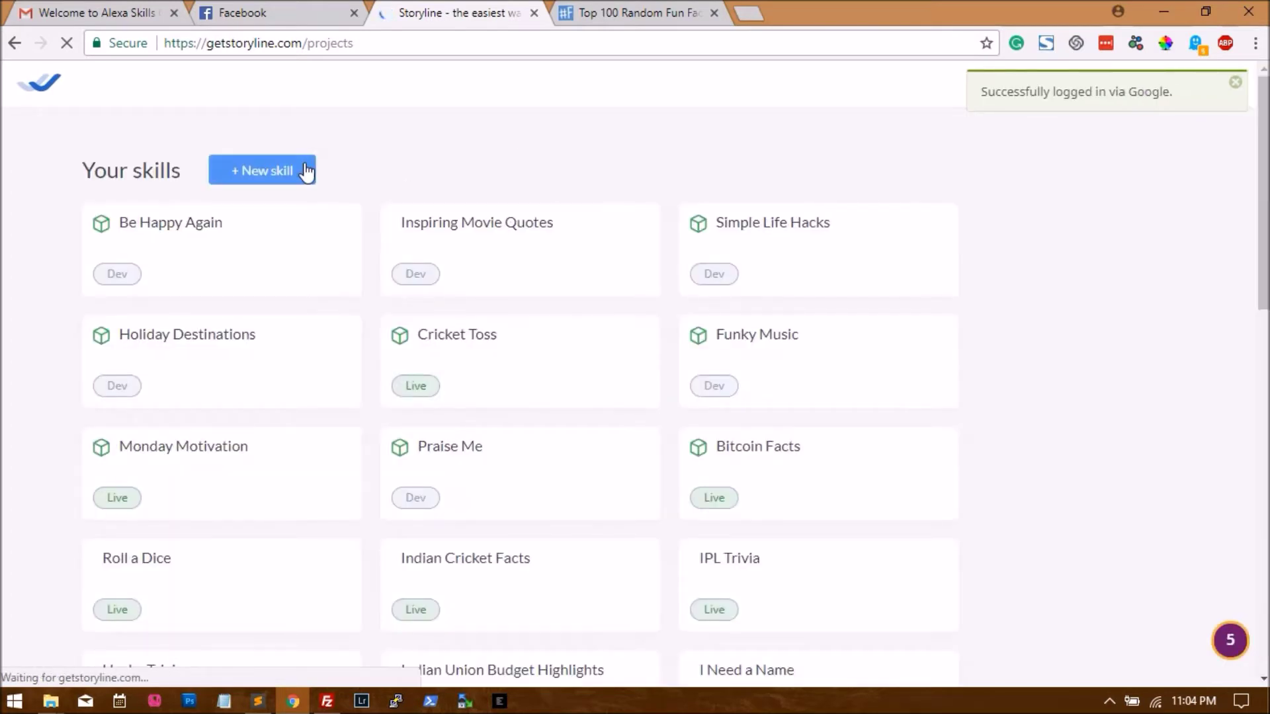
pyautogui.click(307, 172)
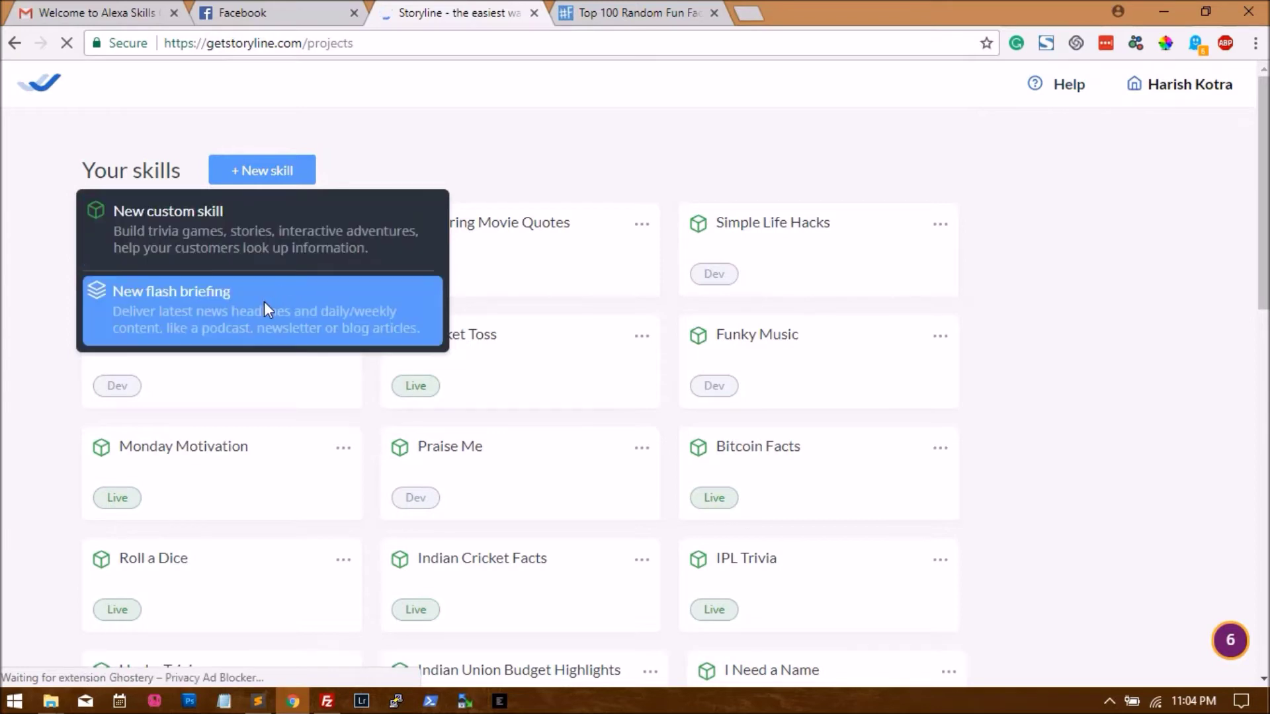
# Start a new custom skill, keep English (USA), name it 'Random Fun Facts', and start it.
pyautogui.click(283, 242)
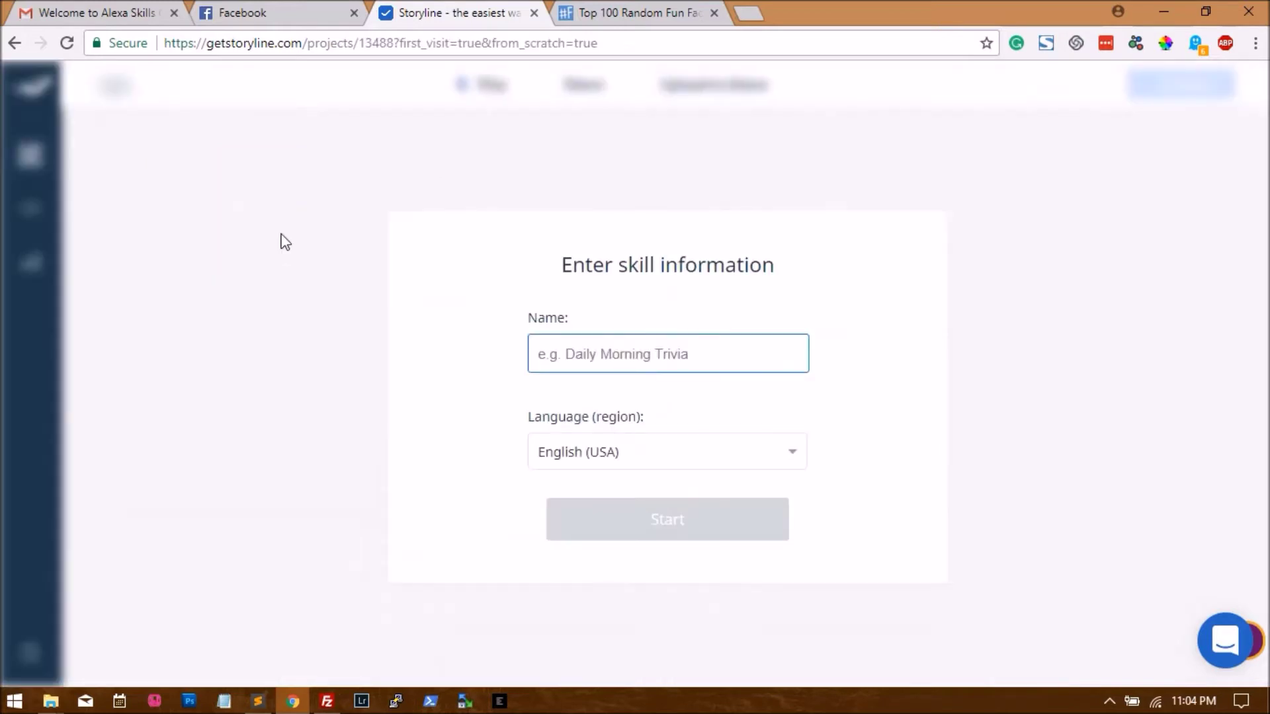
pyautogui.click(618, 450)
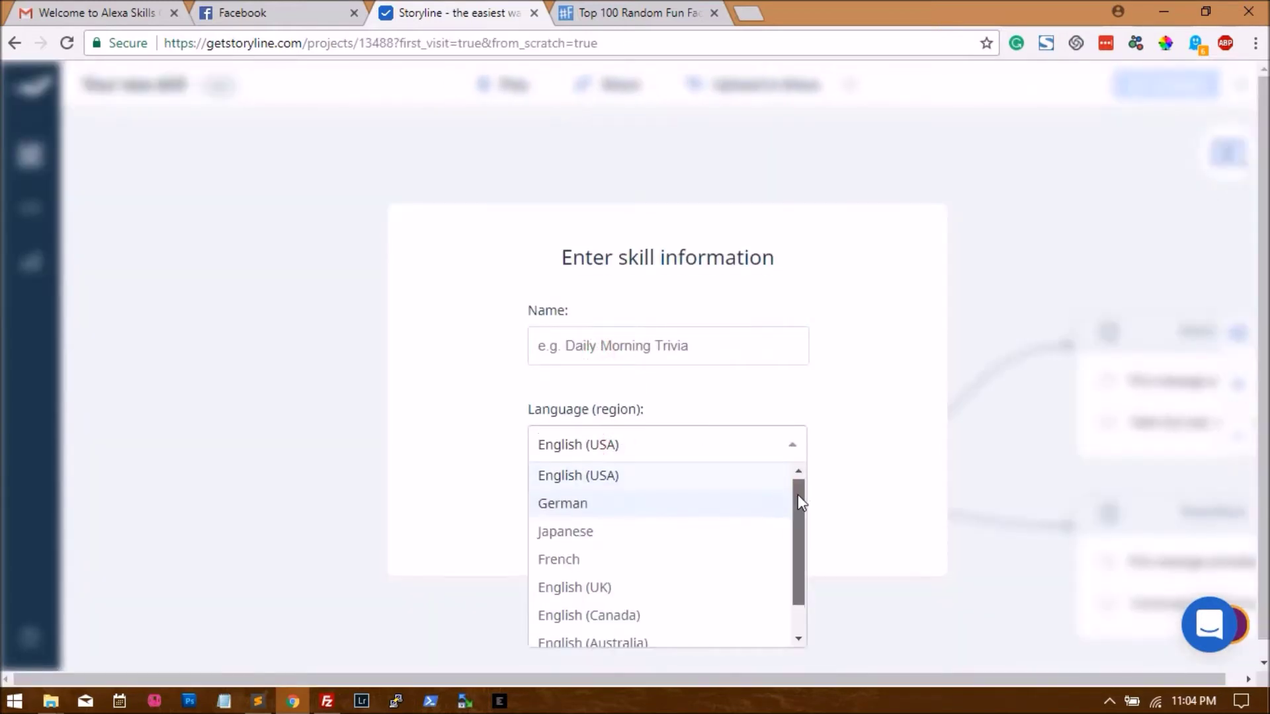
pyautogui.moveTo(797, 492); pyautogui.dragTo(802, 549)
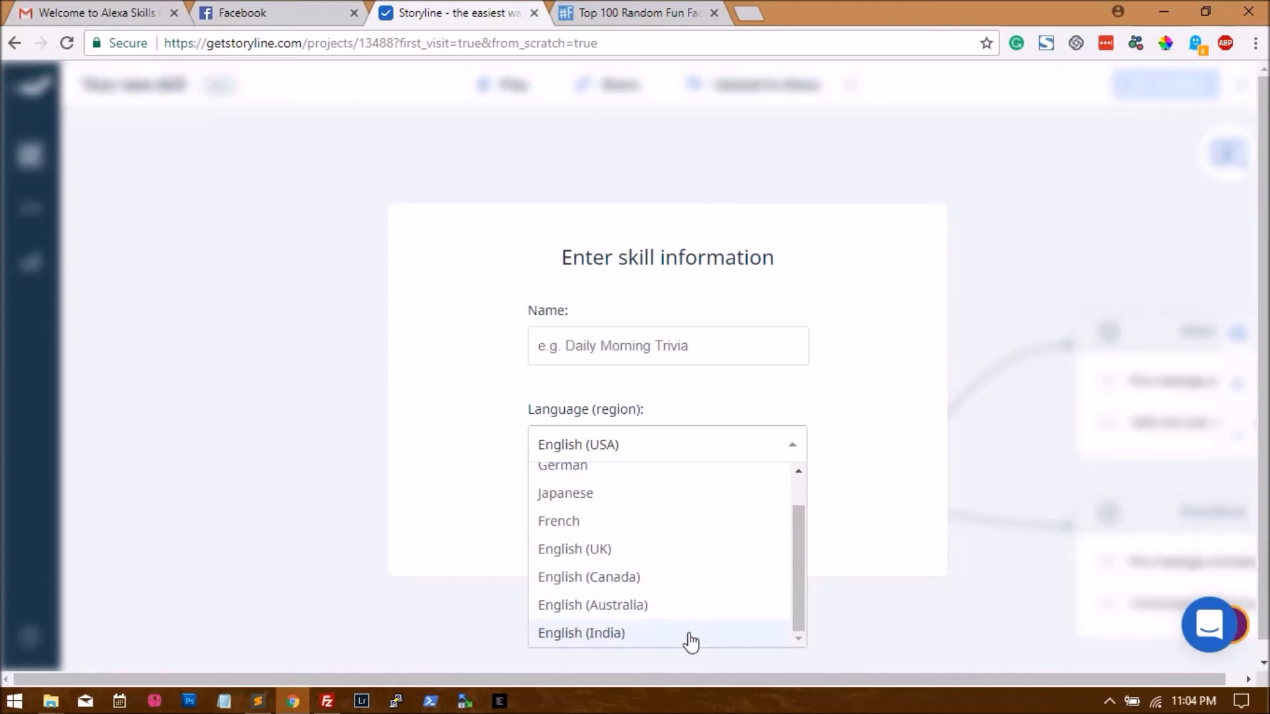
pyautogui.moveTo(795, 560); pyautogui.dragTo(799, 514)
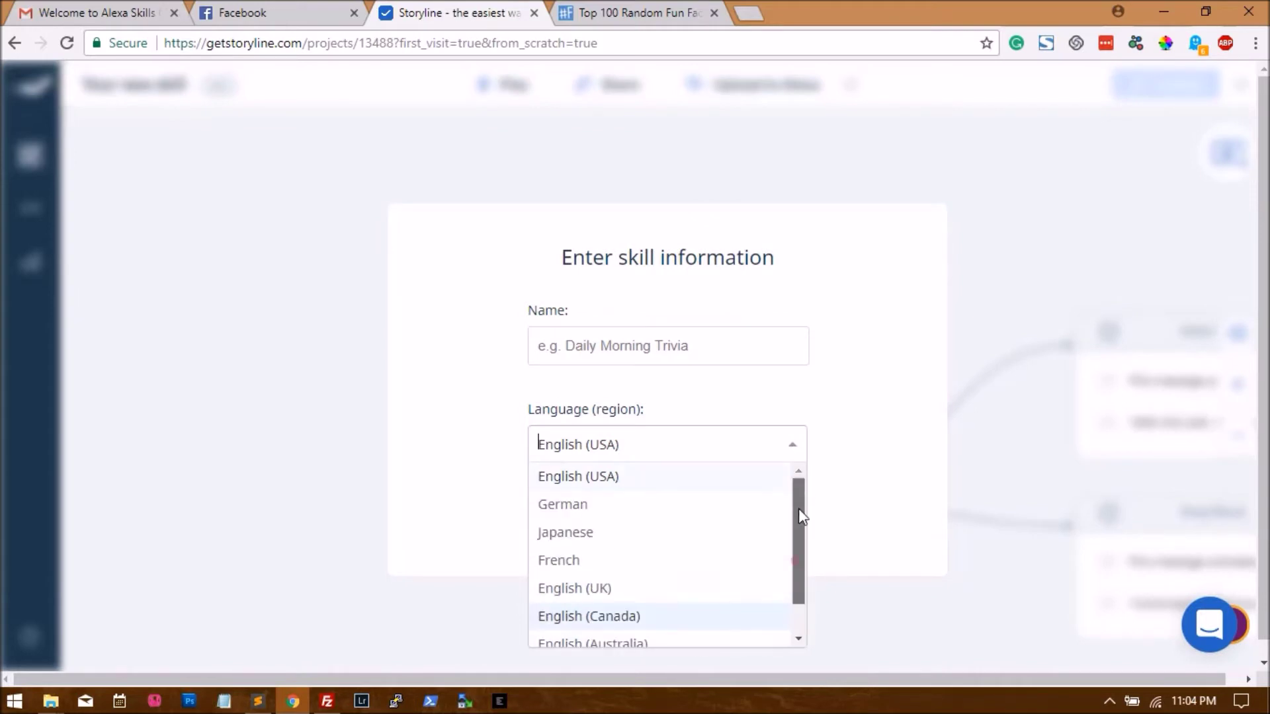
pyautogui.click(734, 477)
pyautogui.click(720, 332)
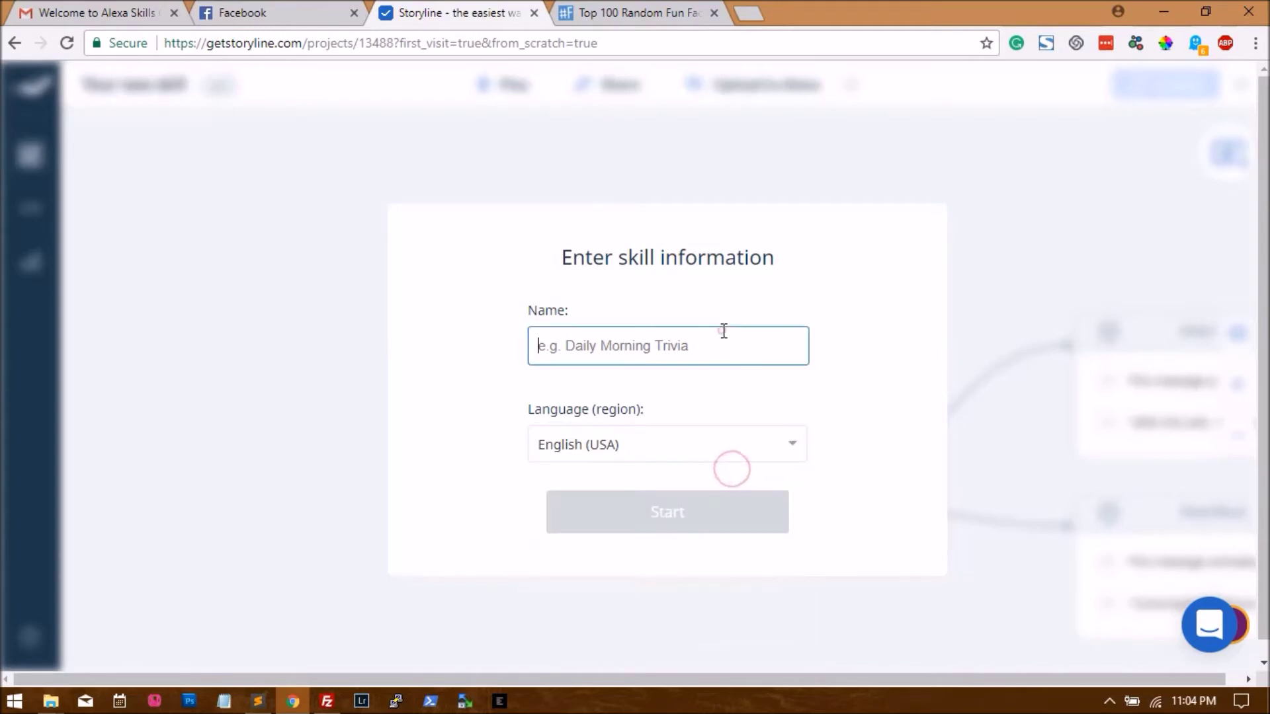
pyautogui.write('Random Fun Facts')
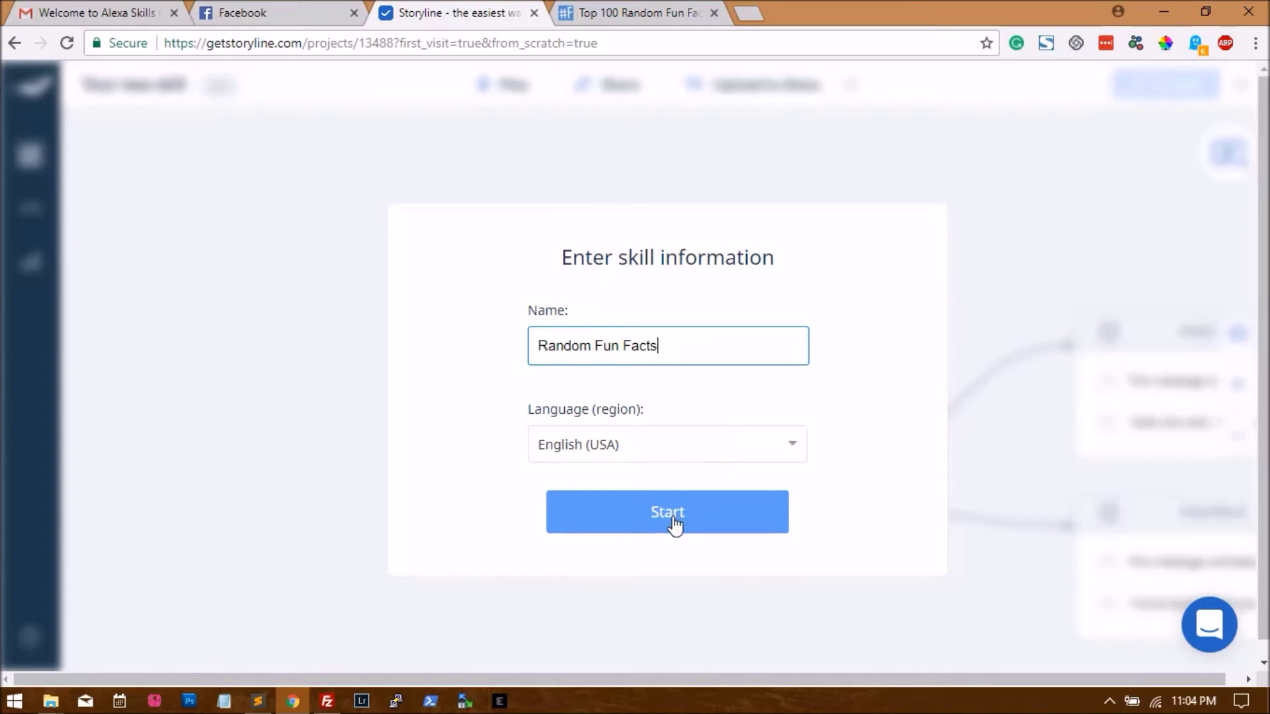
pyautogui.click(673, 519)
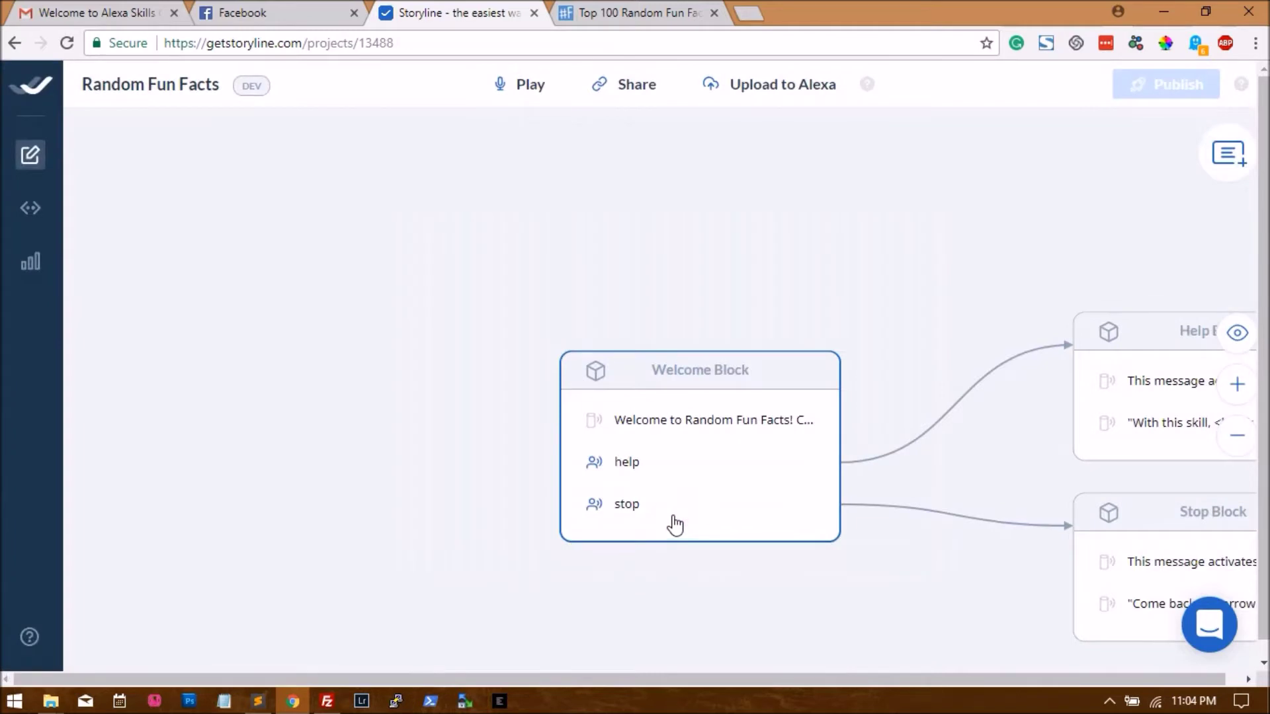
# Group the Welcome, Help and Stop blocks side by side and open the Welcome Block.
pyautogui.moveTo(773, 396); pyautogui.dragTo(457, 253)
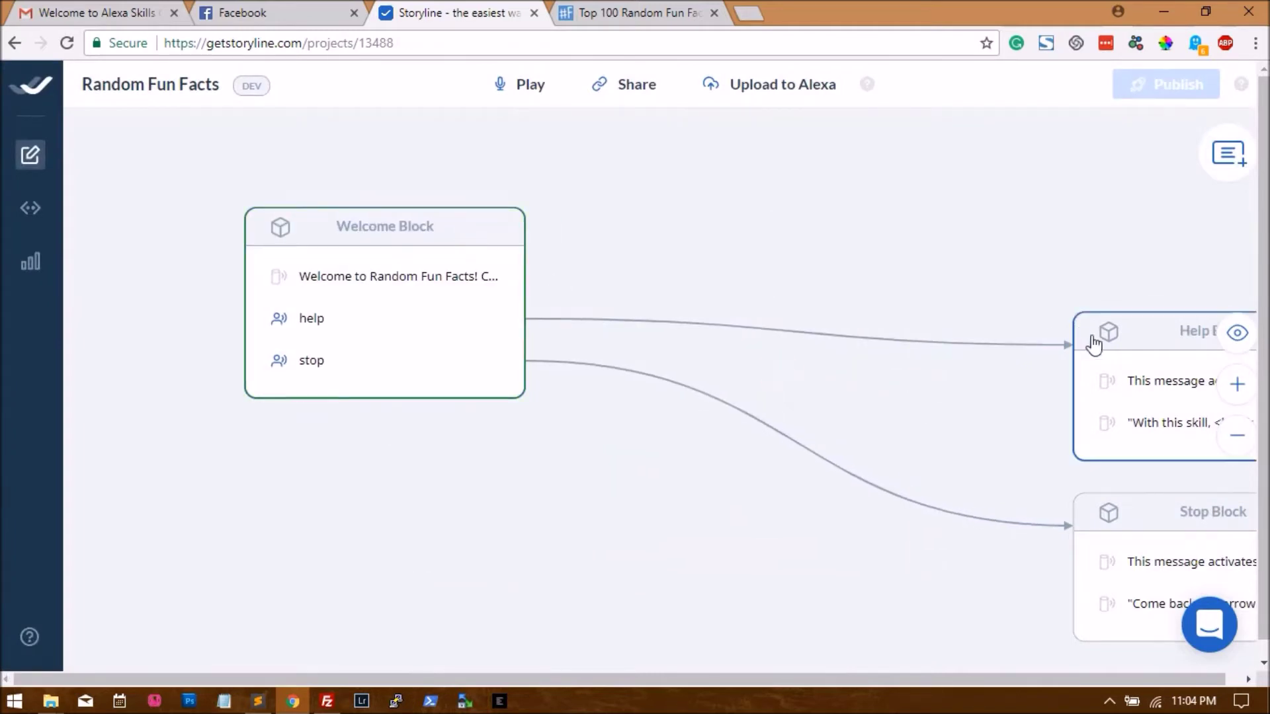
pyautogui.moveTo(1090, 336); pyautogui.dragTo(661, 150)
pyautogui.moveTo(1154, 522); pyautogui.dragTo(736, 322)
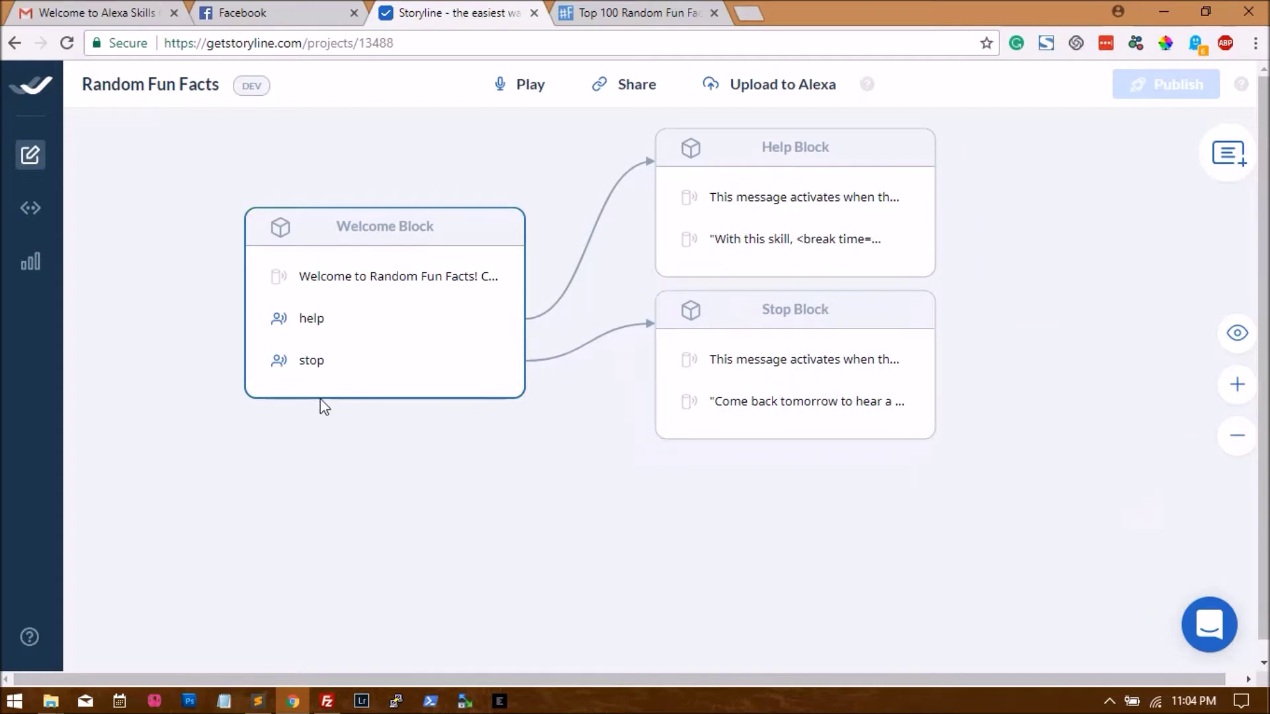
pyautogui.click(397, 243)
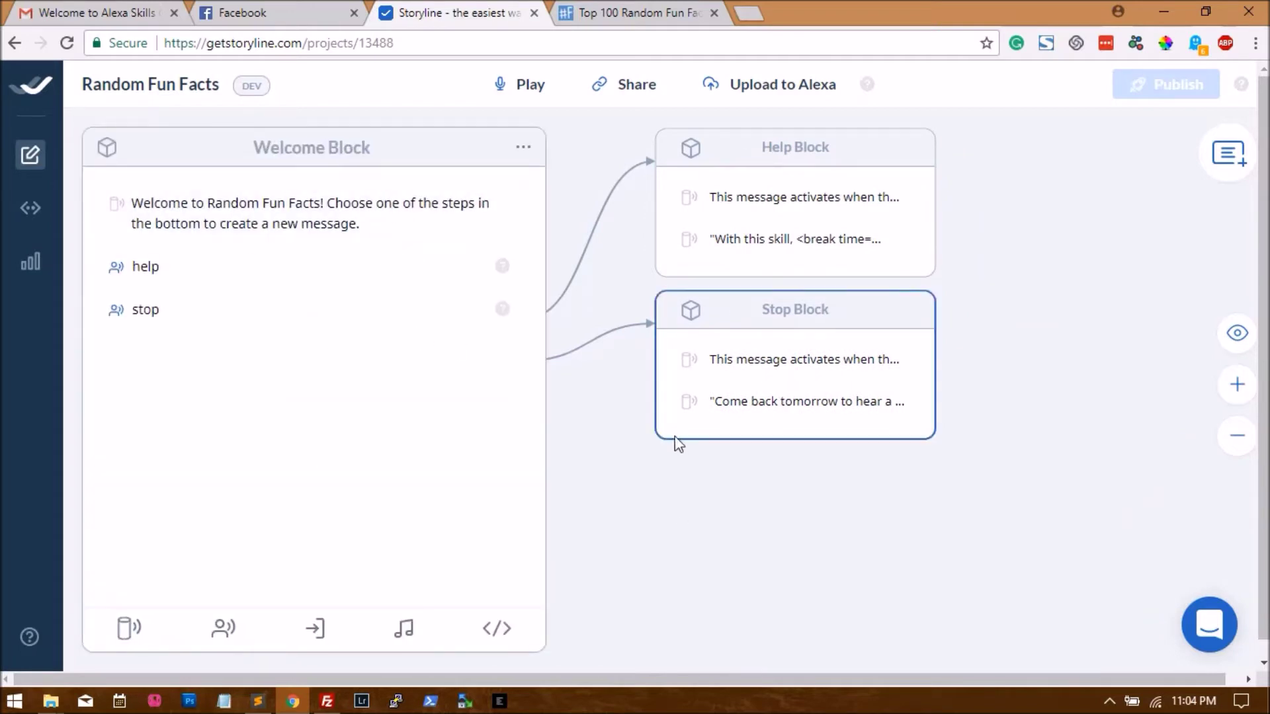
# Review the Help and Stop blocks' messages by switching between them.
pyautogui.click(740, 162)
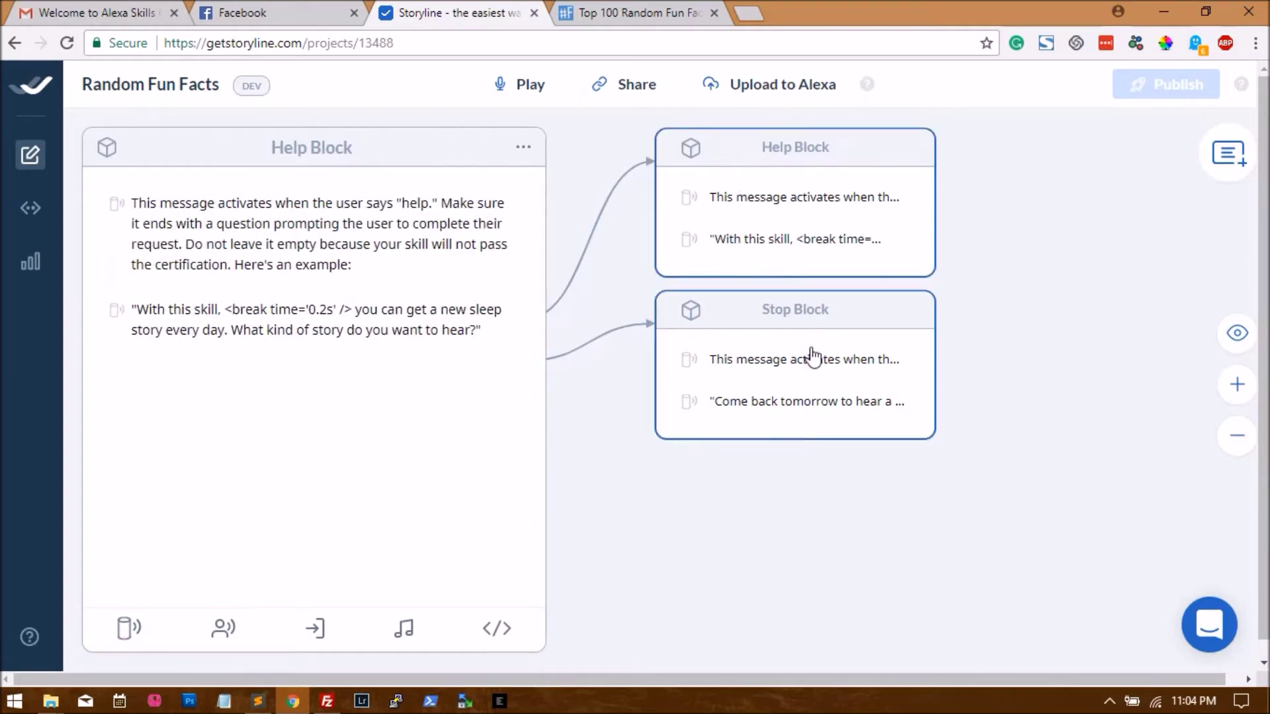
pyautogui.click(814, 309)
pyautogui.click(788, 165)
pyautogui.click(823, 336)
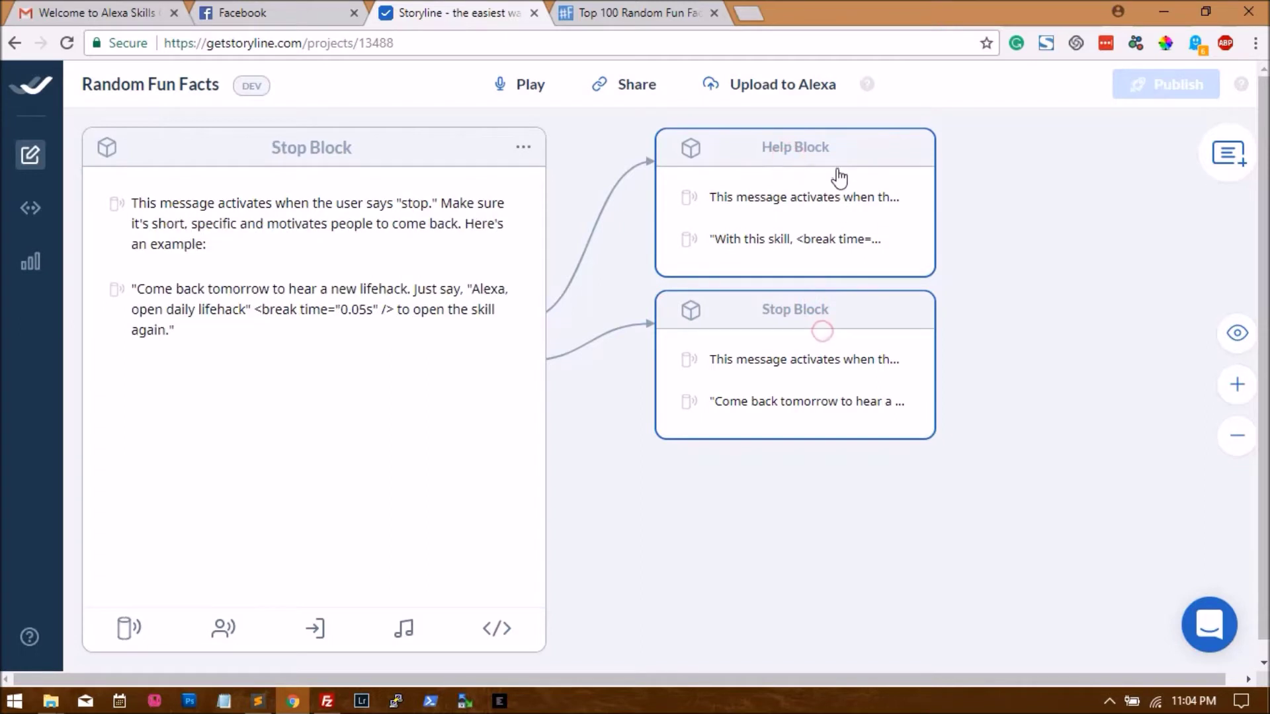
pyautogui.click(837, 163)
pyautogui.click(829, 308)
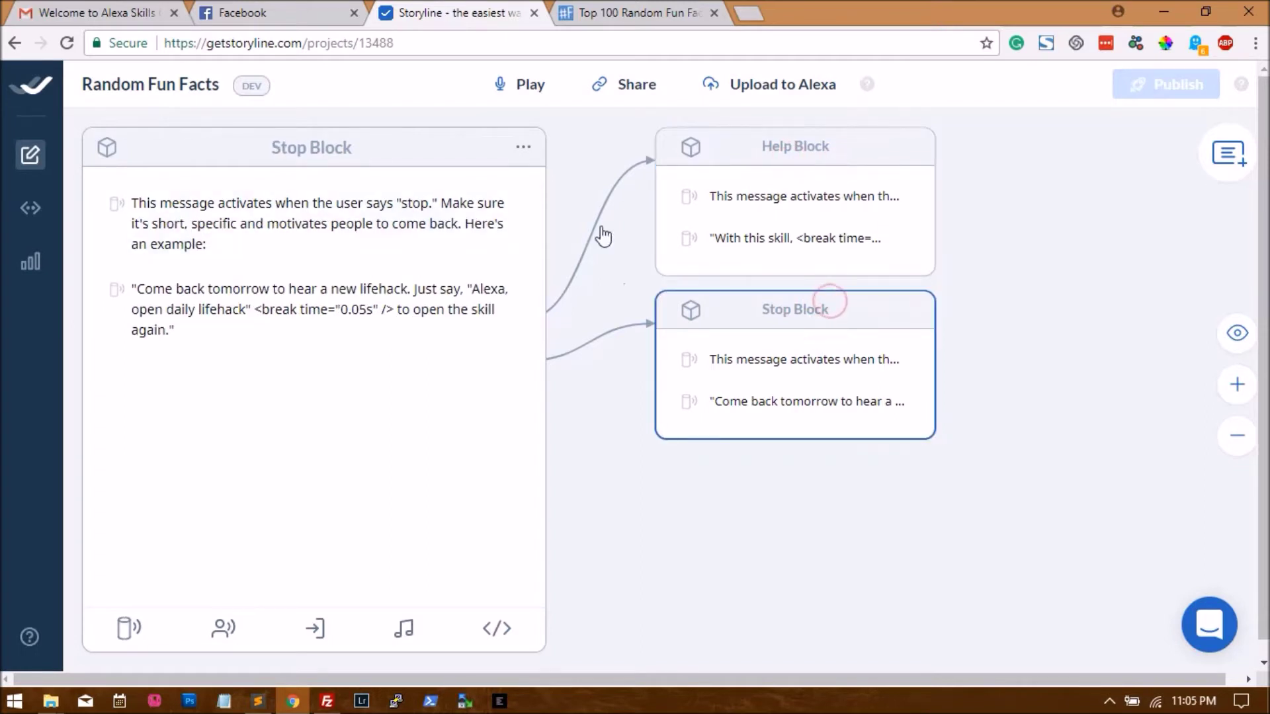
pyautogui.click(783, 154)
pyautogui.click(794, 310)
pyautogui.click(820, 147)
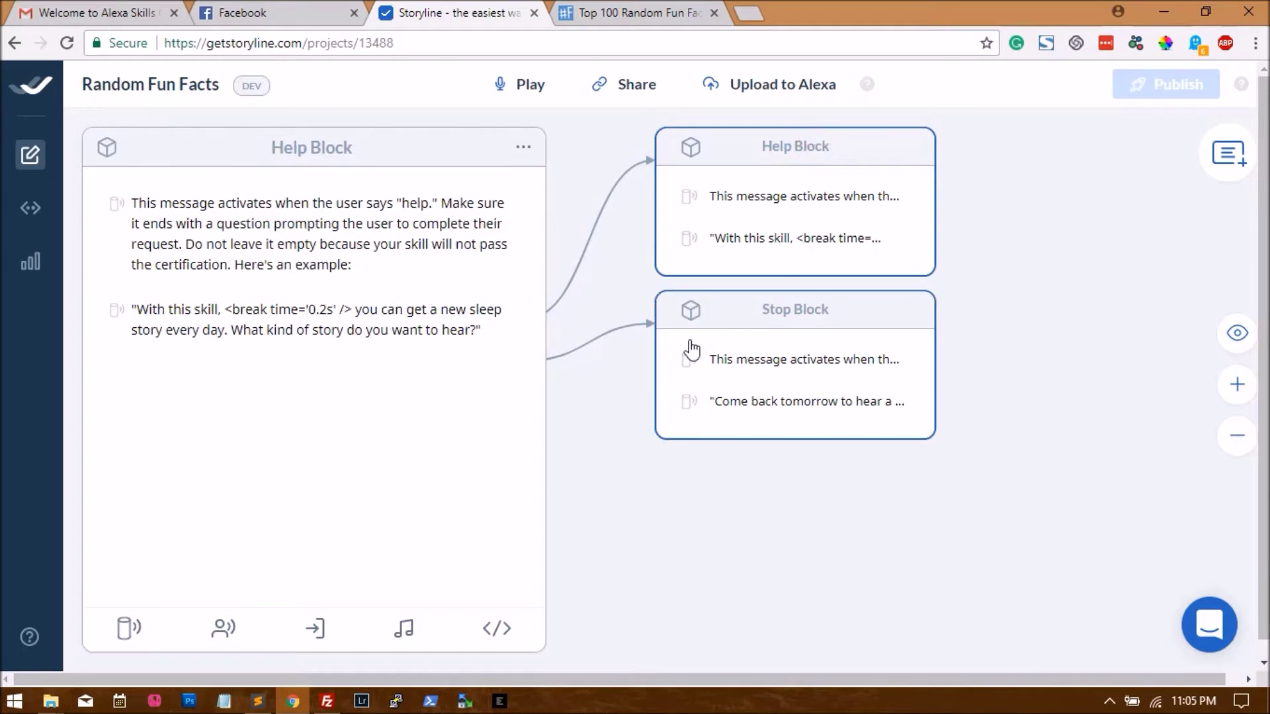
# Inspect the Help Block's title and options, then zoom the flow canvas out.
pyautogui.click(639, 484)
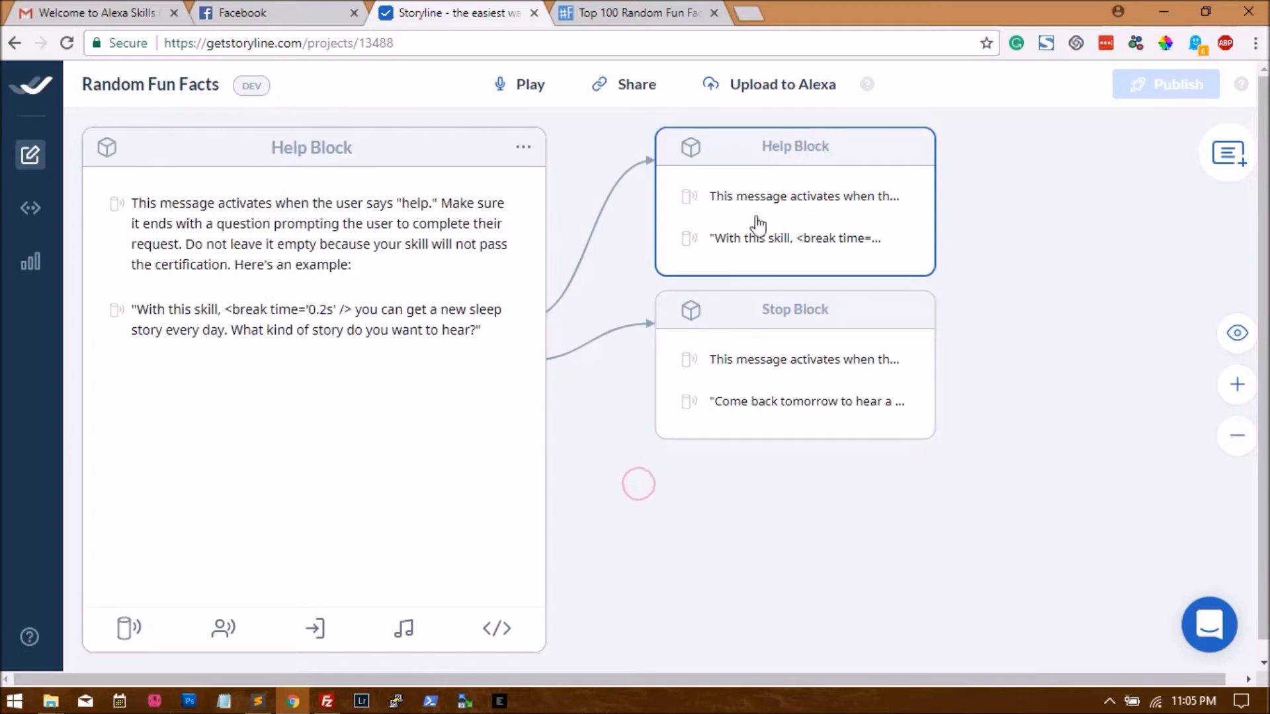
pyautogui.click(445, 154)
pyautogui.click(926, 497)
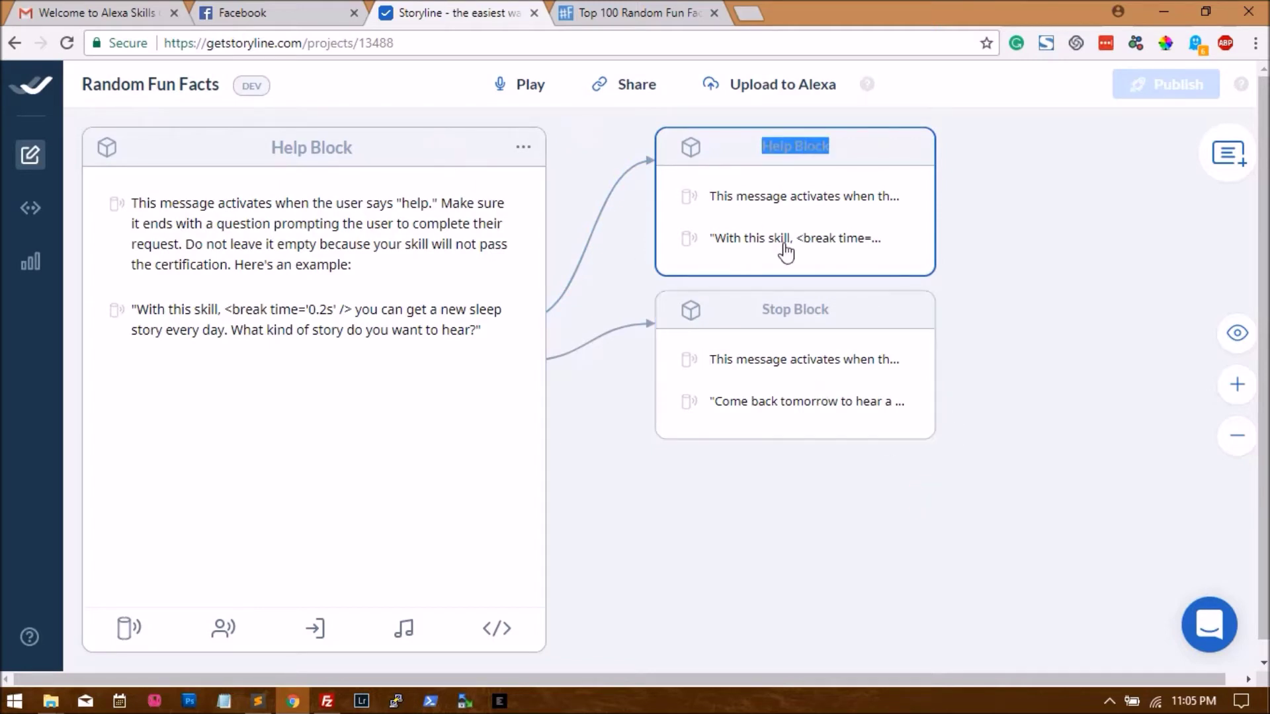
pyautogui.click(453, 144)
pyautogui.moveTo(415, 159); pyautogui.dragTo(570, 174)
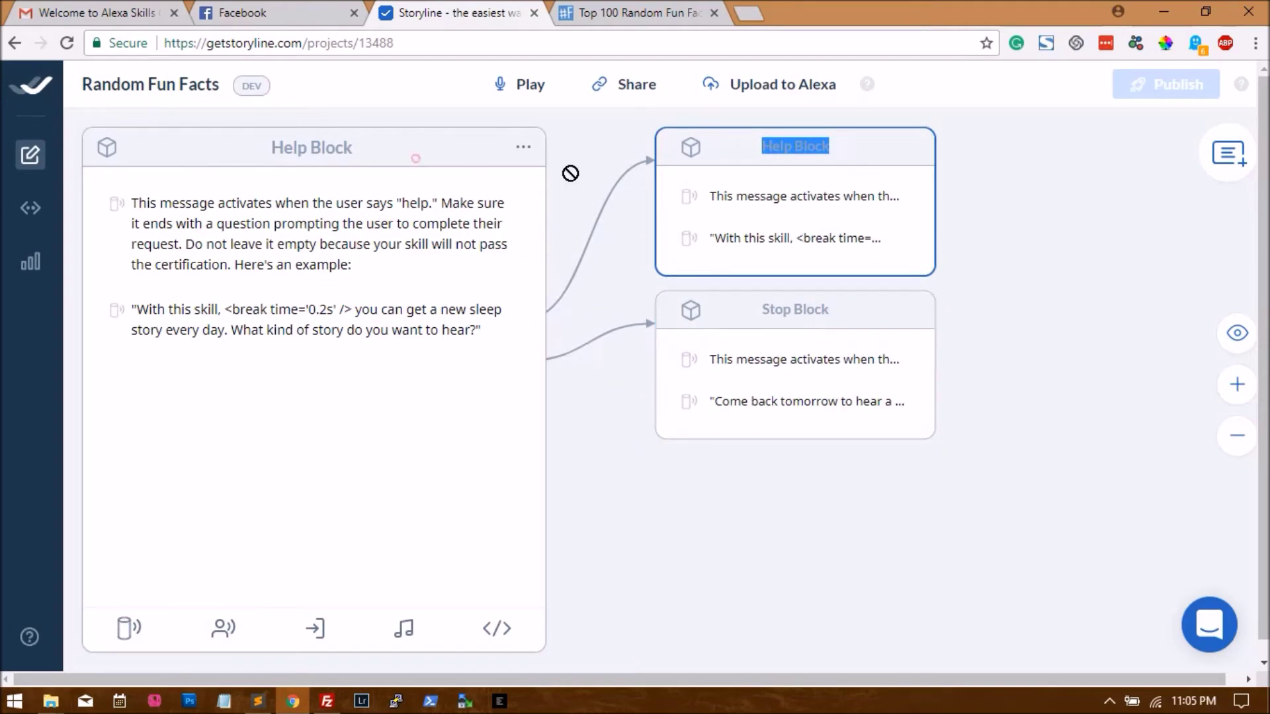
pyautogui.click(524, 147)
pyautogui.click(585, 145)
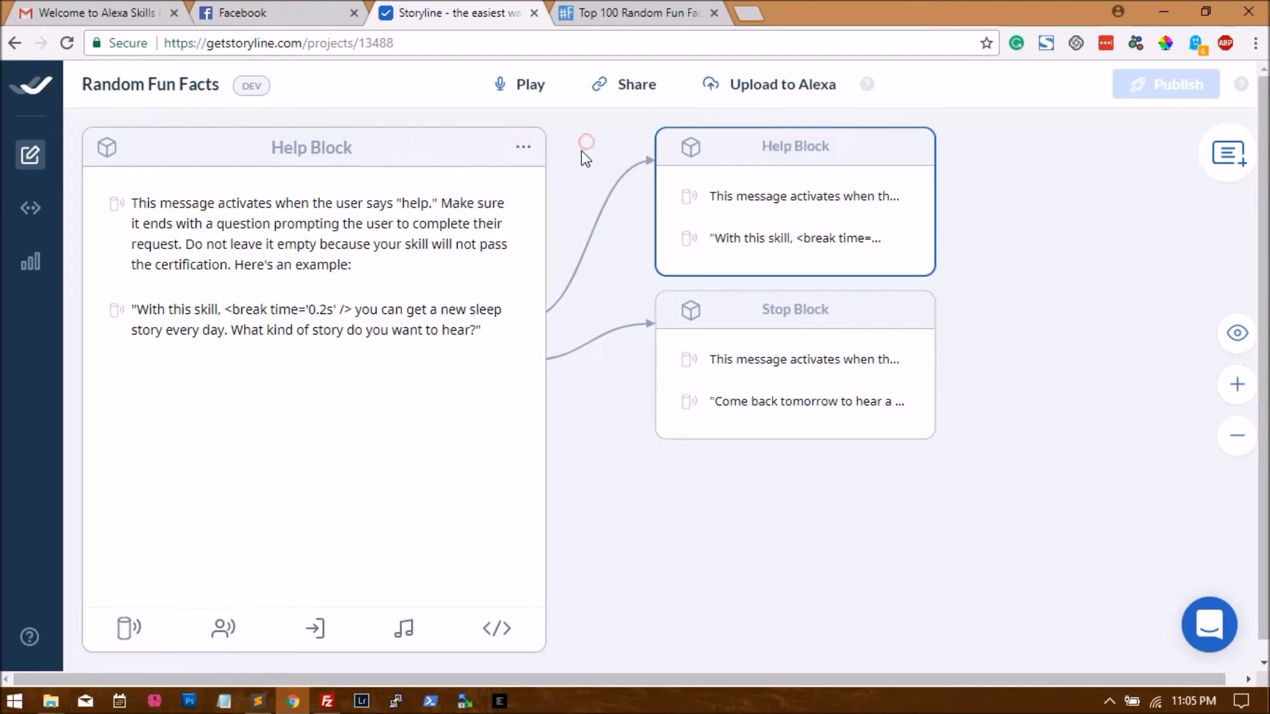
pyautogui.click(639, 430)
pyautogui.hotkey('ctrl', '-')
pyautogui.hotkey('ctrl', '-')
pyautogui.hotkey('ctrl', '-')
pyautogui.hotkey('ctrl', '-')
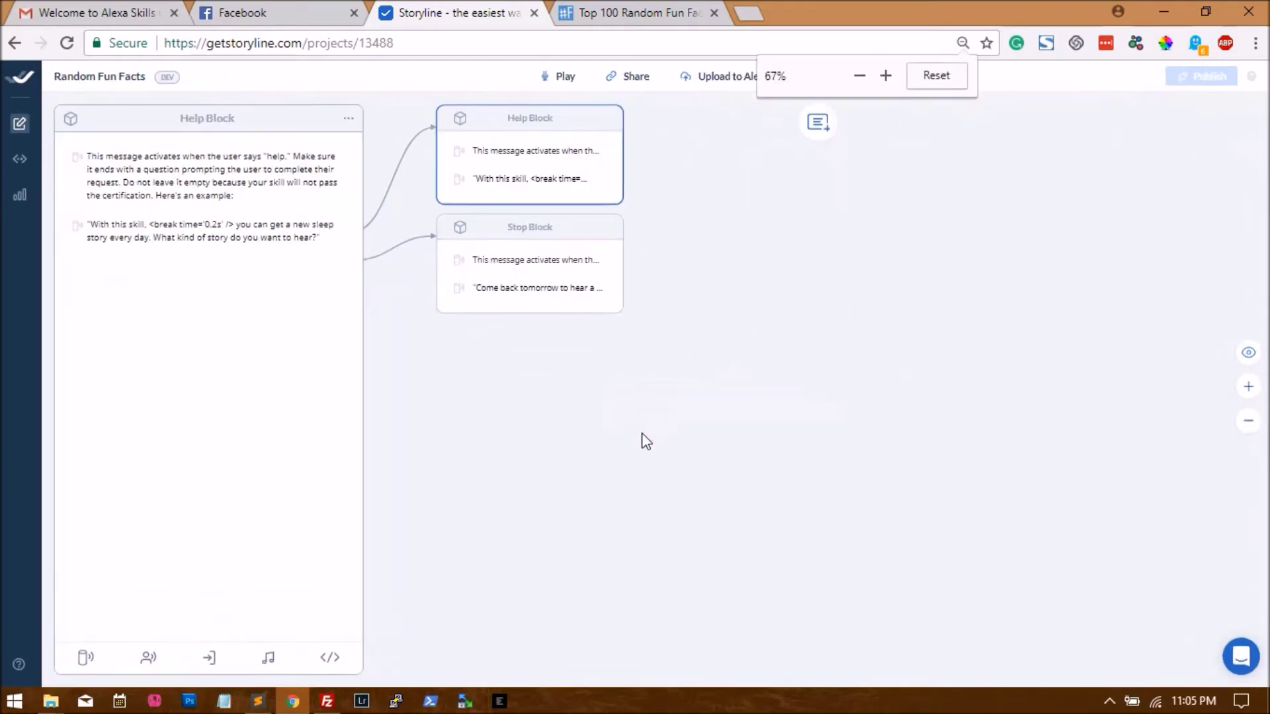
pyautogui.hotkey('ctrl', '0')
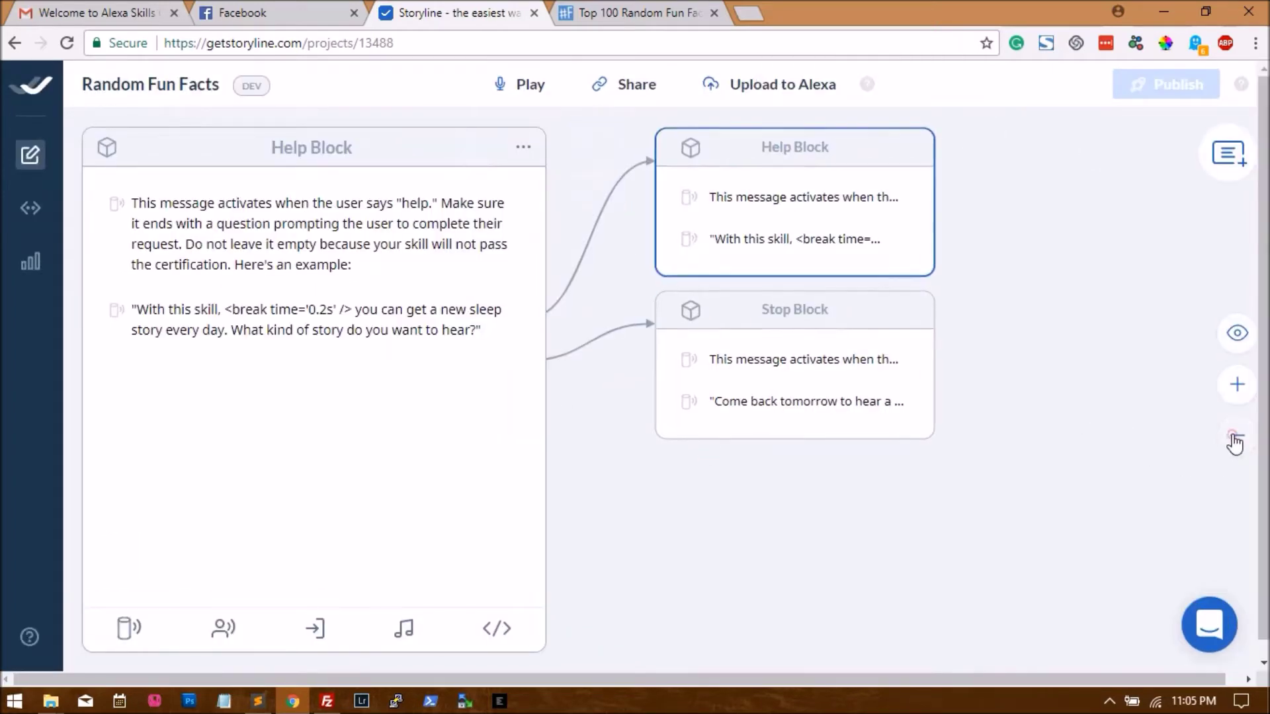
pyautogui.click(1235, 437)
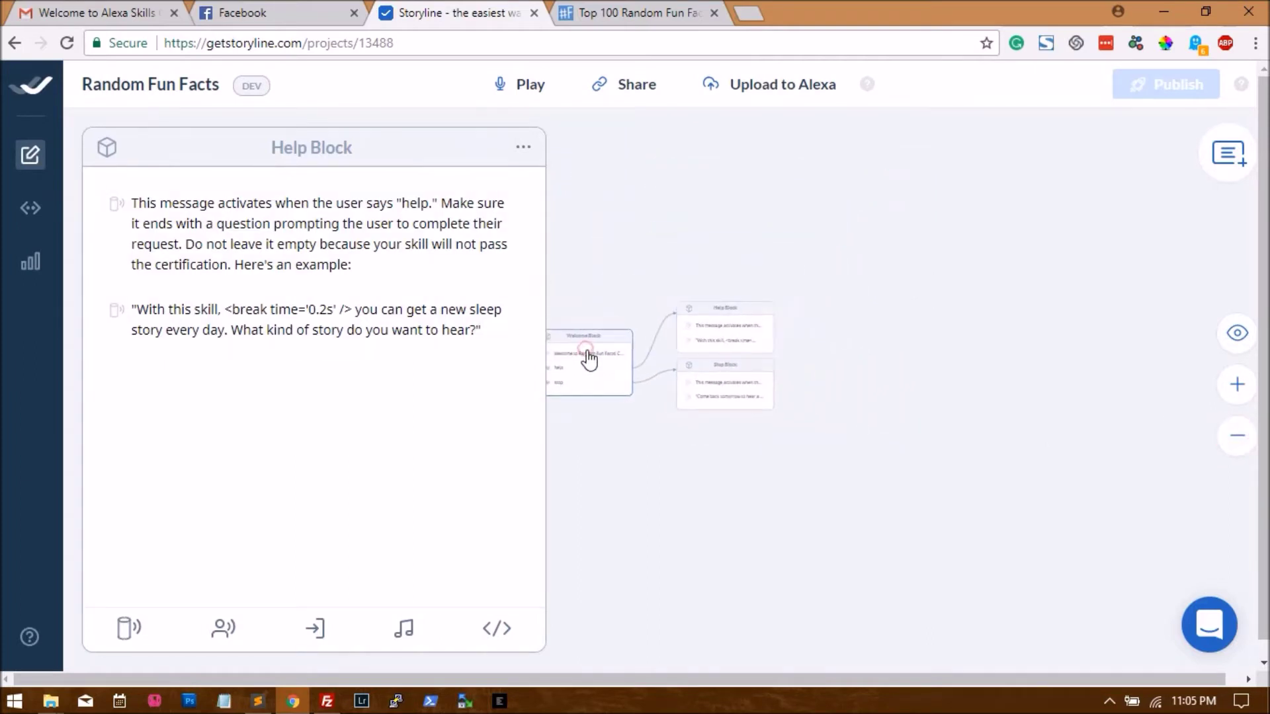
# Delete the instructions after 'Welcome to Random Fun Facts!' in the Welcome Block message.
pyautogui.click(593, 365)
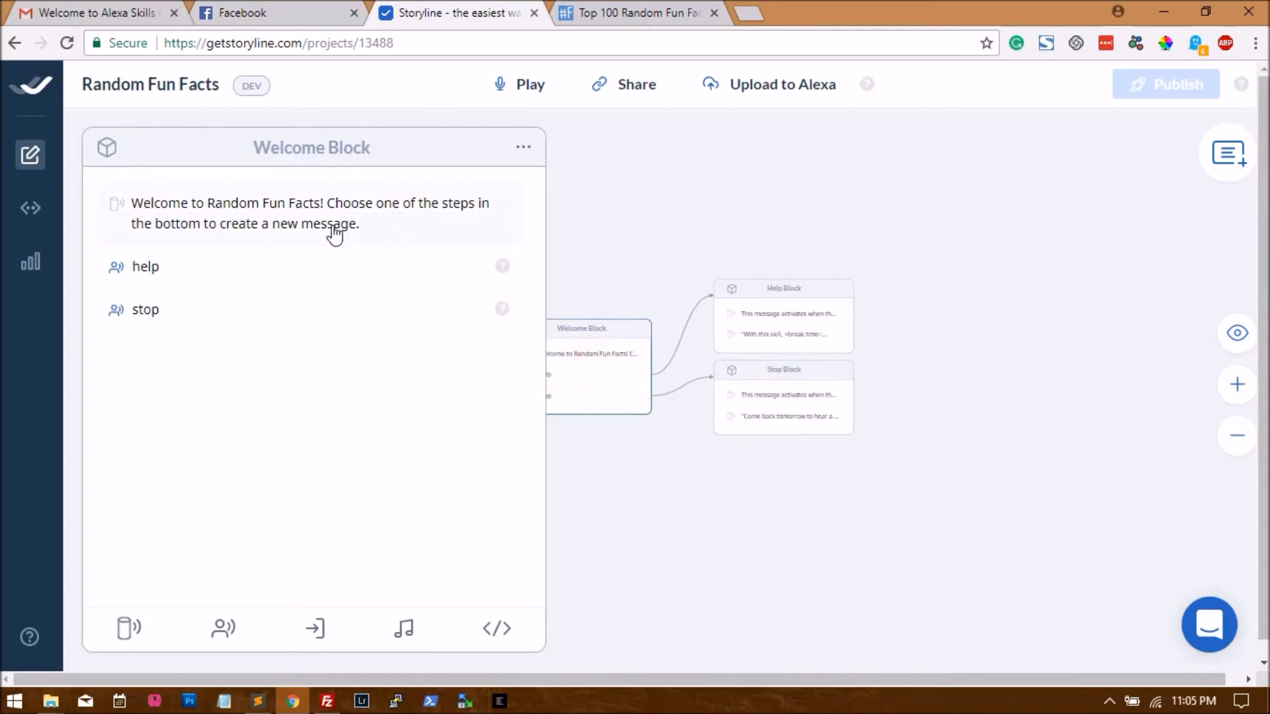
pyautogui.click(333, 227)
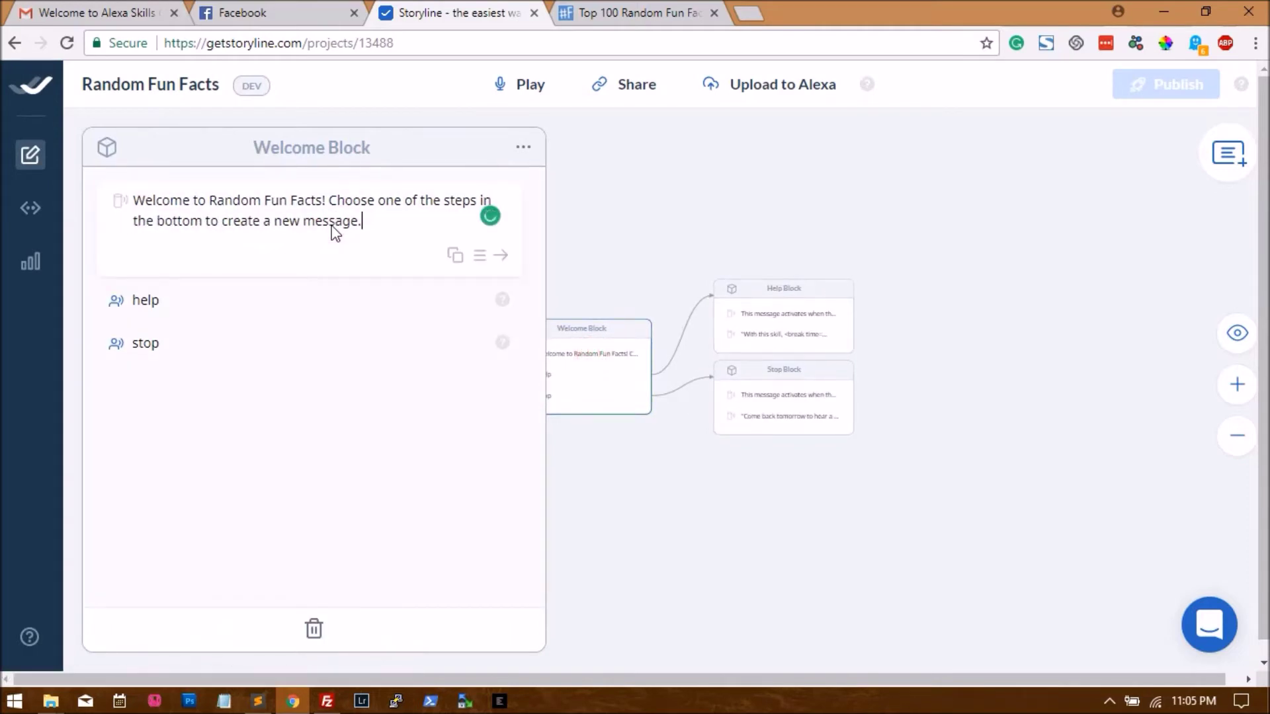
pyautogui.press('BackSpace')
pyautogui.hotkey('shift', 'Up')
pyautogui.press('BackSpace')
pyautogui.press('BackSpace')
pyautogui.press('BackSpace')
pyautogui.press('BackSpace')
pyautogui.press('BackSpace')
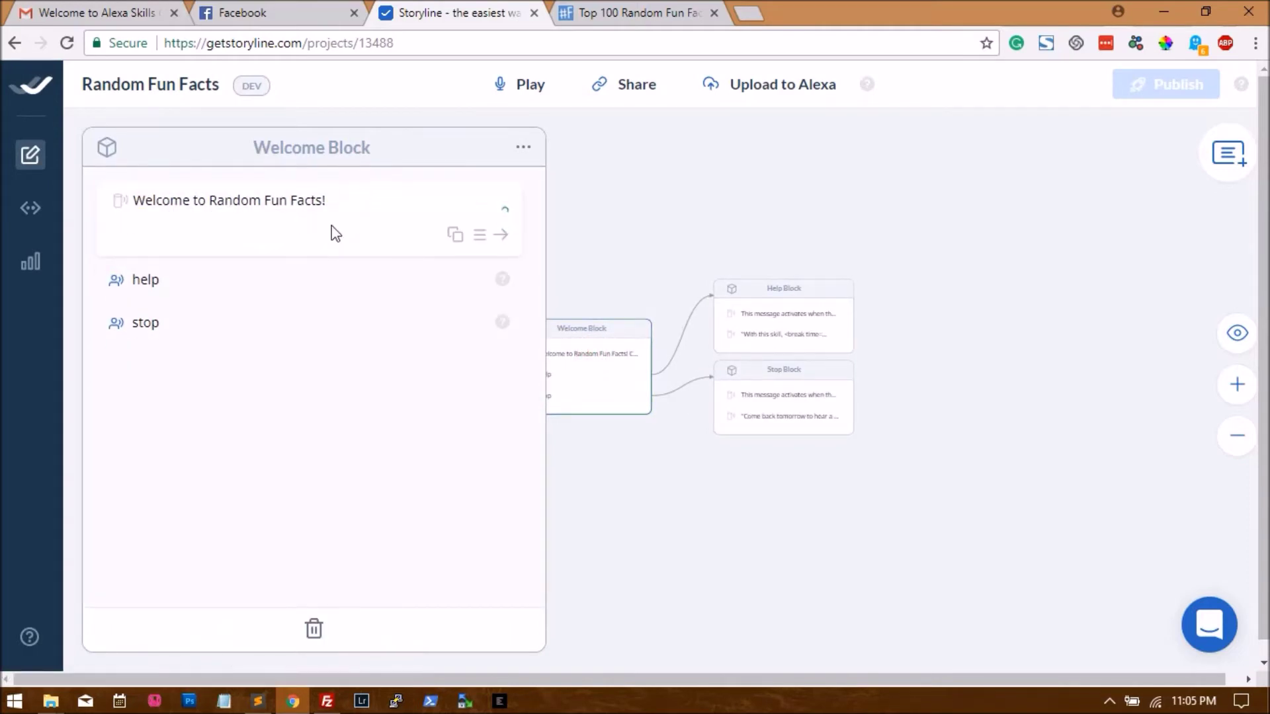
pyautogui.click(256, 453)
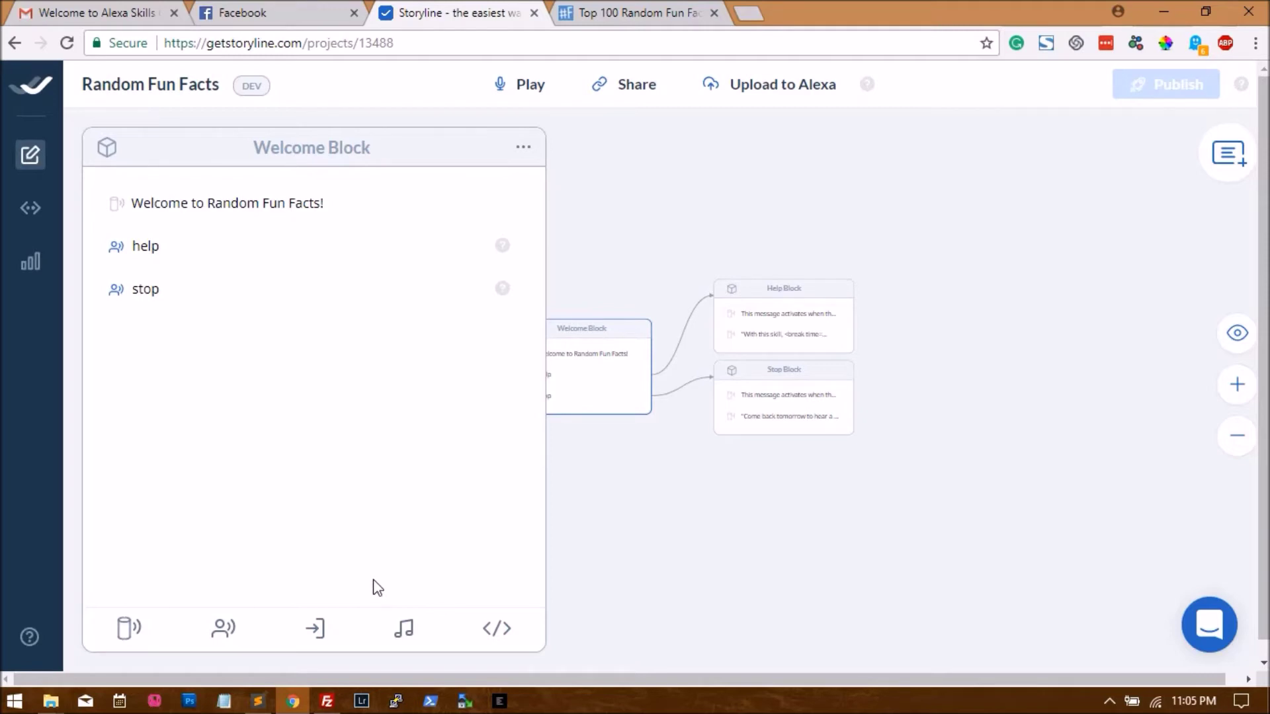
# Add a speech line with a 0.5s break prompting users to say "shoot" for a fun fact.
pyautogui.click(125, 632)
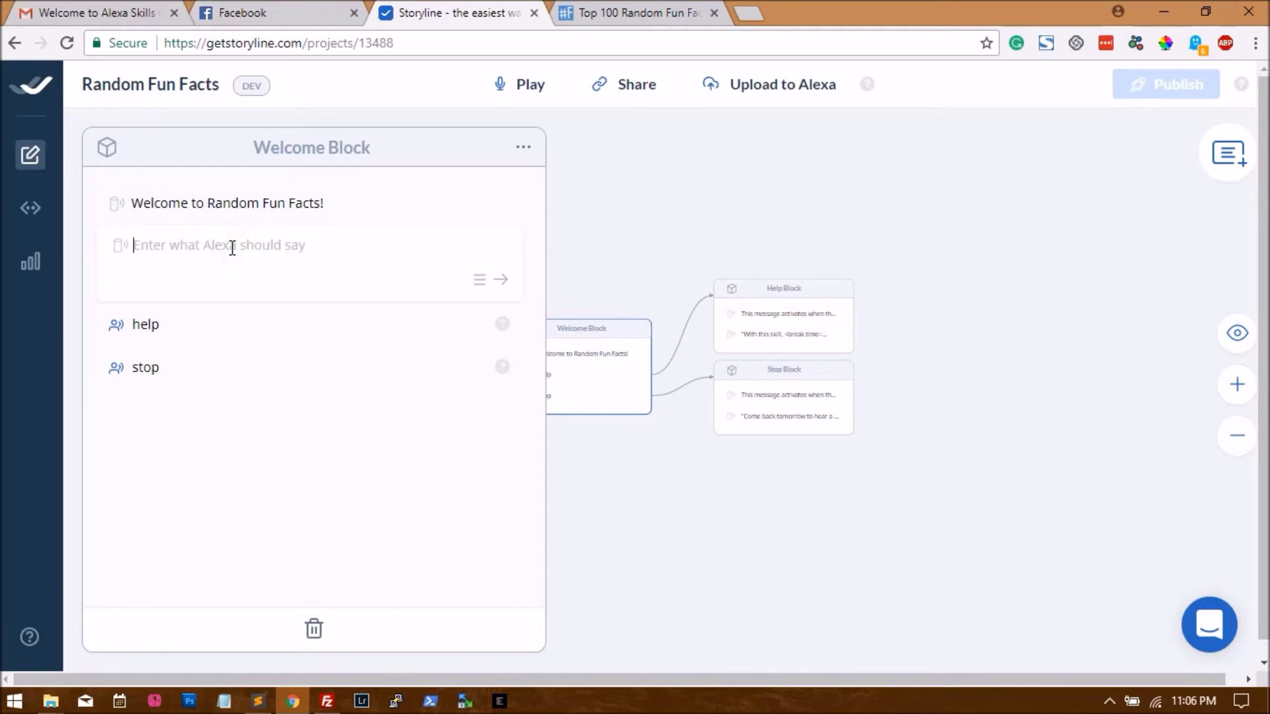
pyautogui.write('<break')
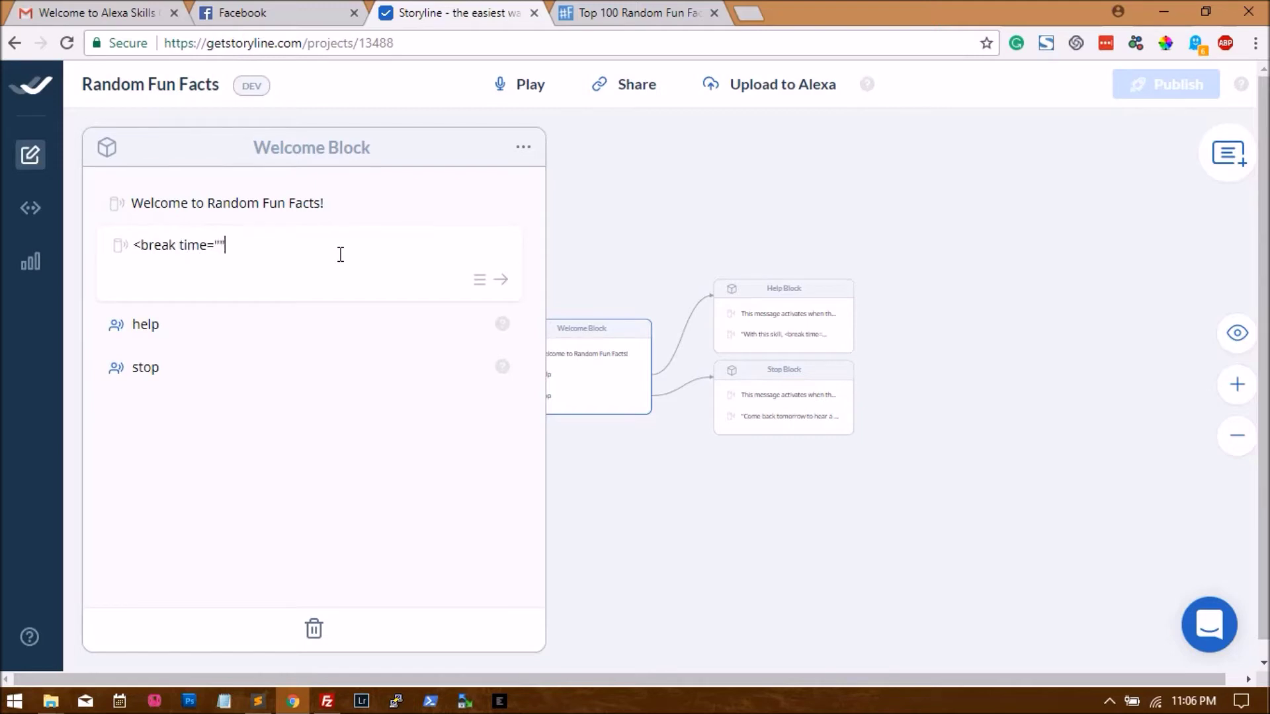
pyautogui.write(' time="0.54s"')
pyautogui.write('/>Say "shoot" to ge')
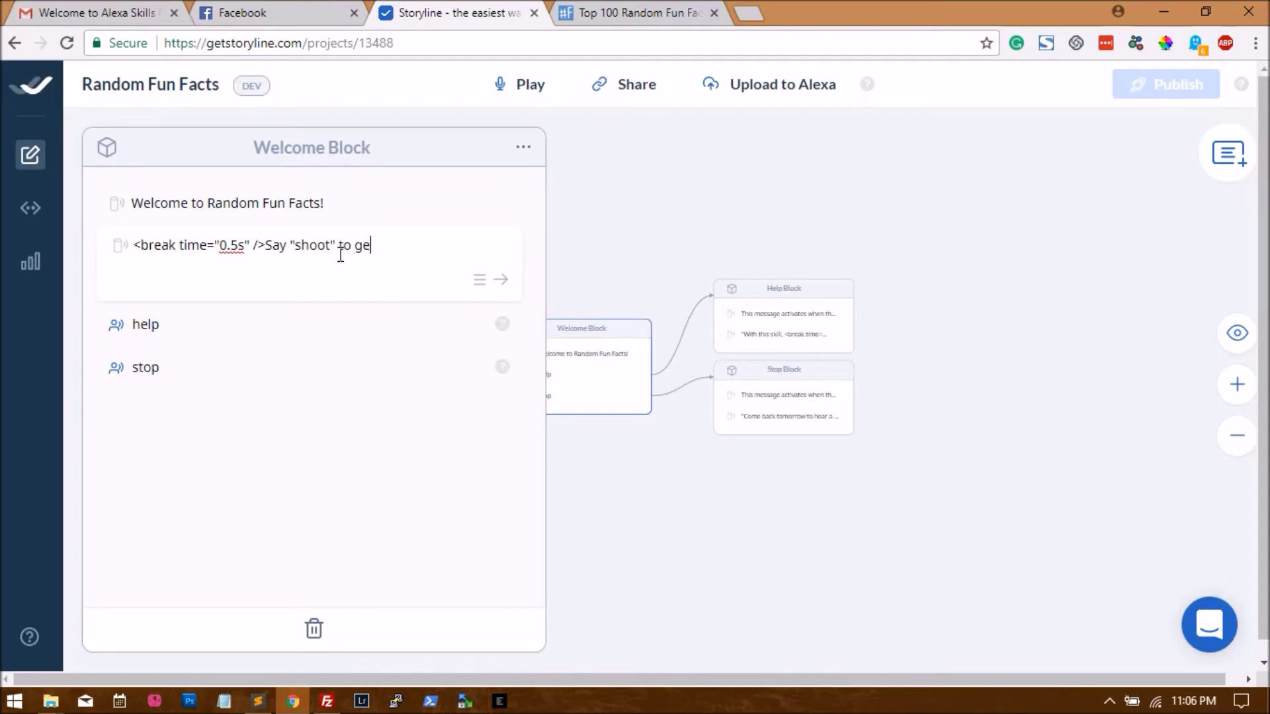
pyautogui.write('t a fun fact now!')
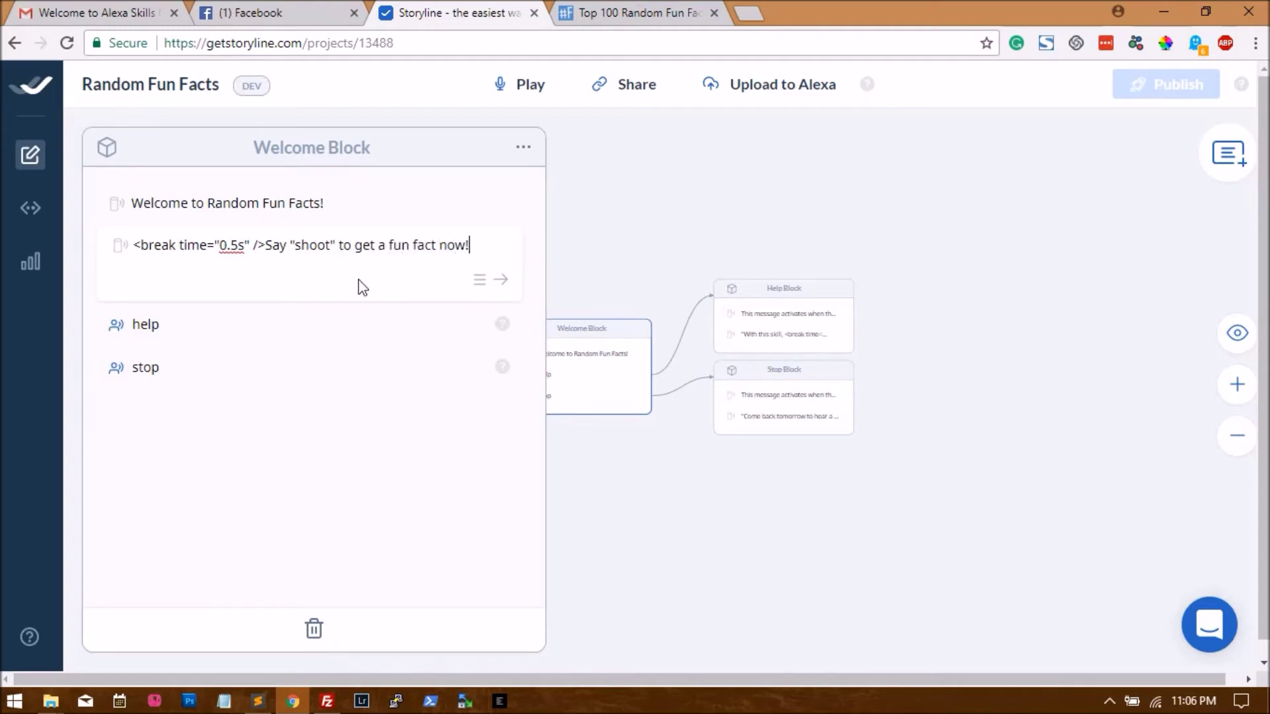
pyautogui.click(319, 415)
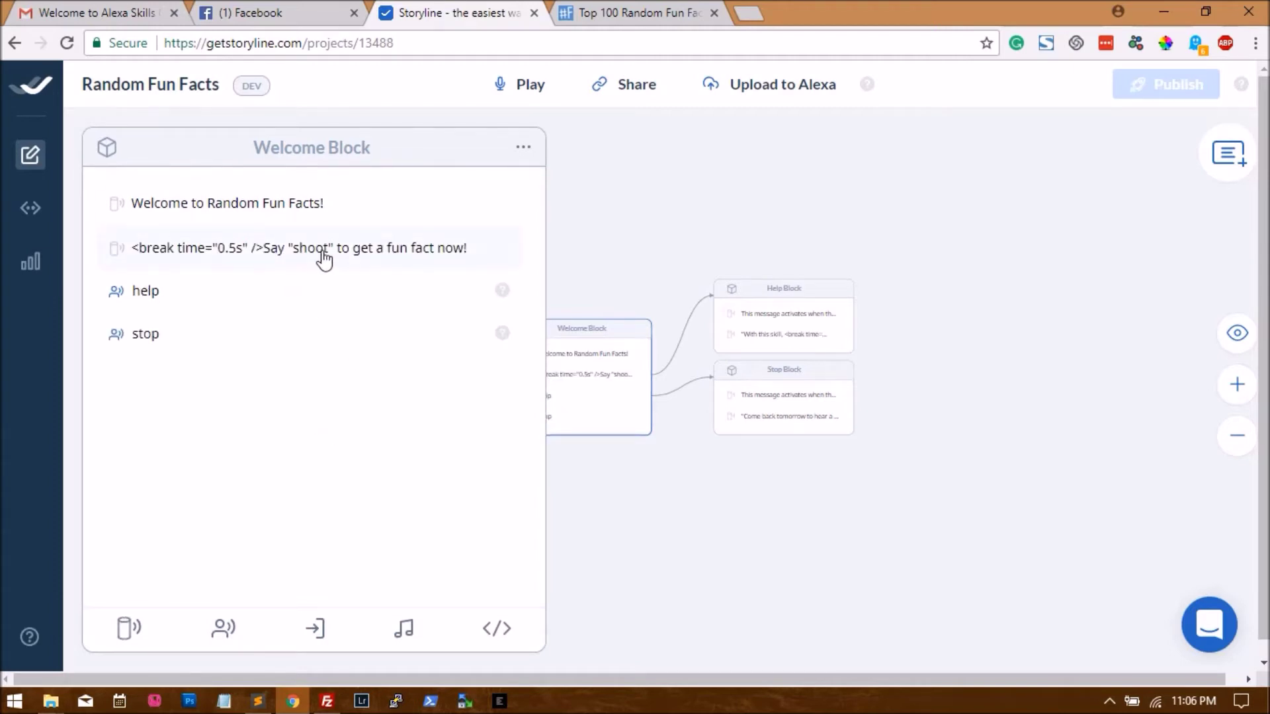
# Add a "shoot" user reply and link it to a newly created block.
pyautogui.click(219, 632)
pyautogui.write('shoot')
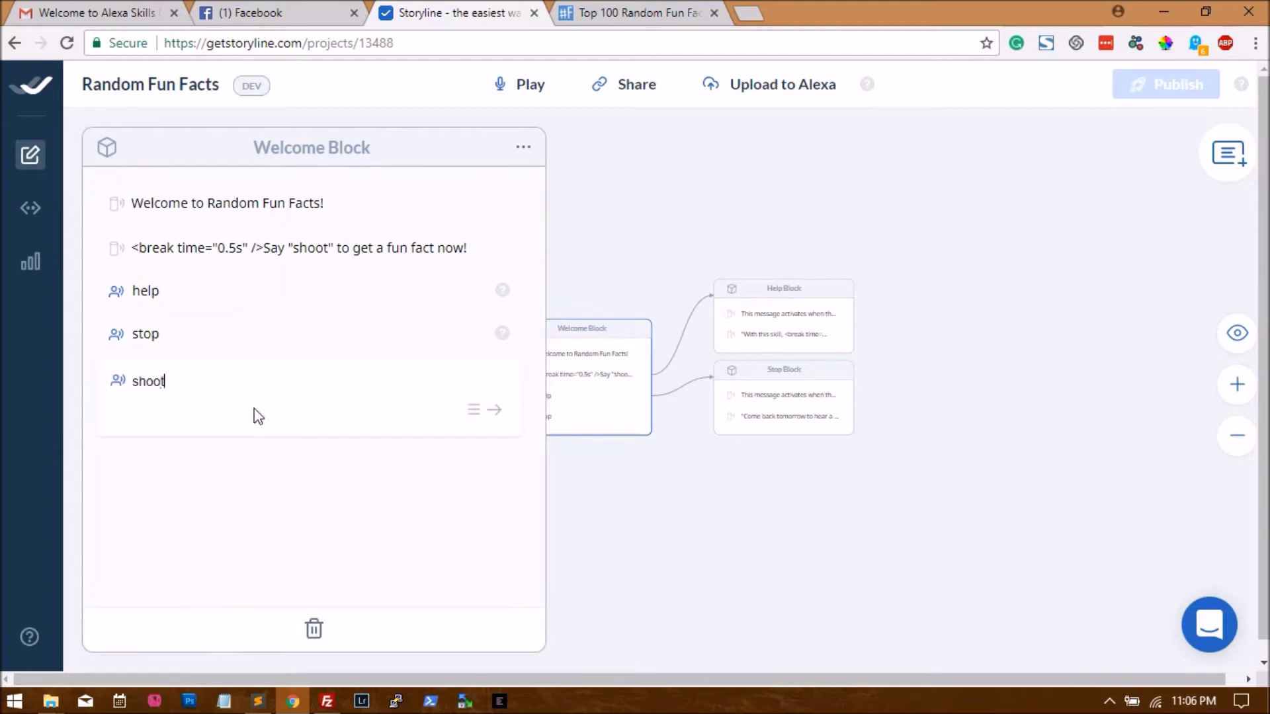
pyautogui.press('Return')
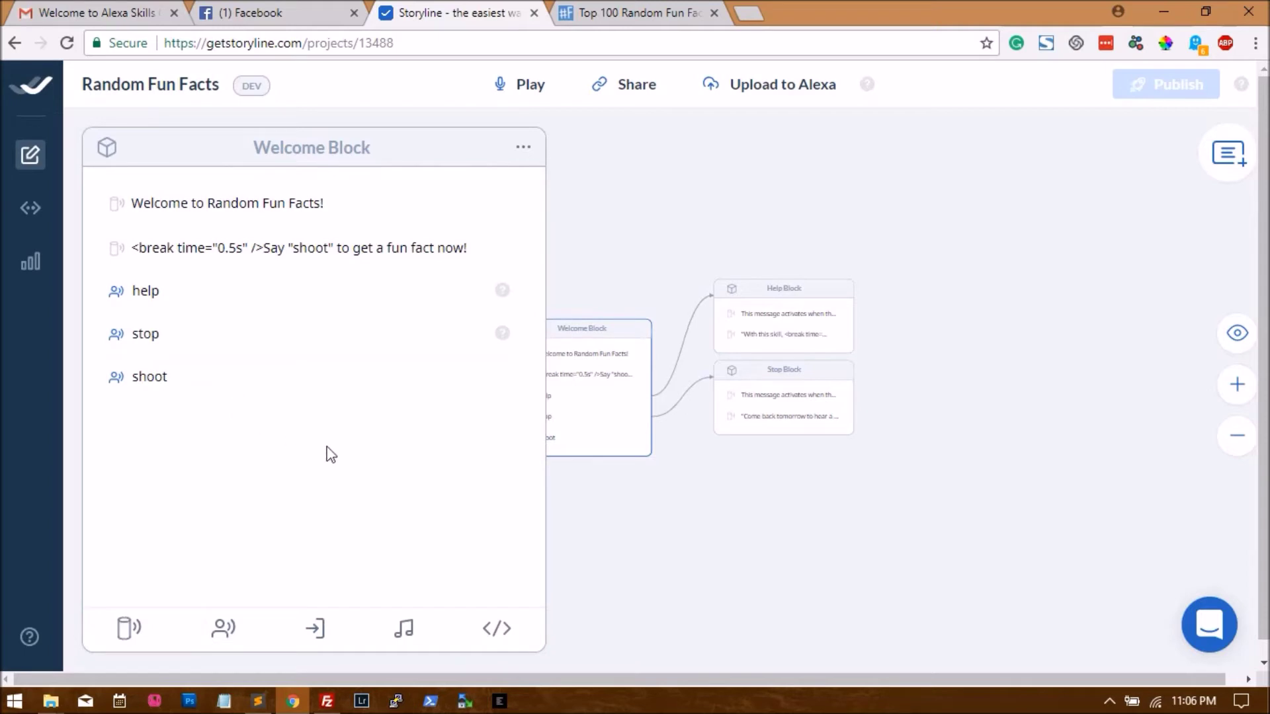
pyautogui.click(415, 391)
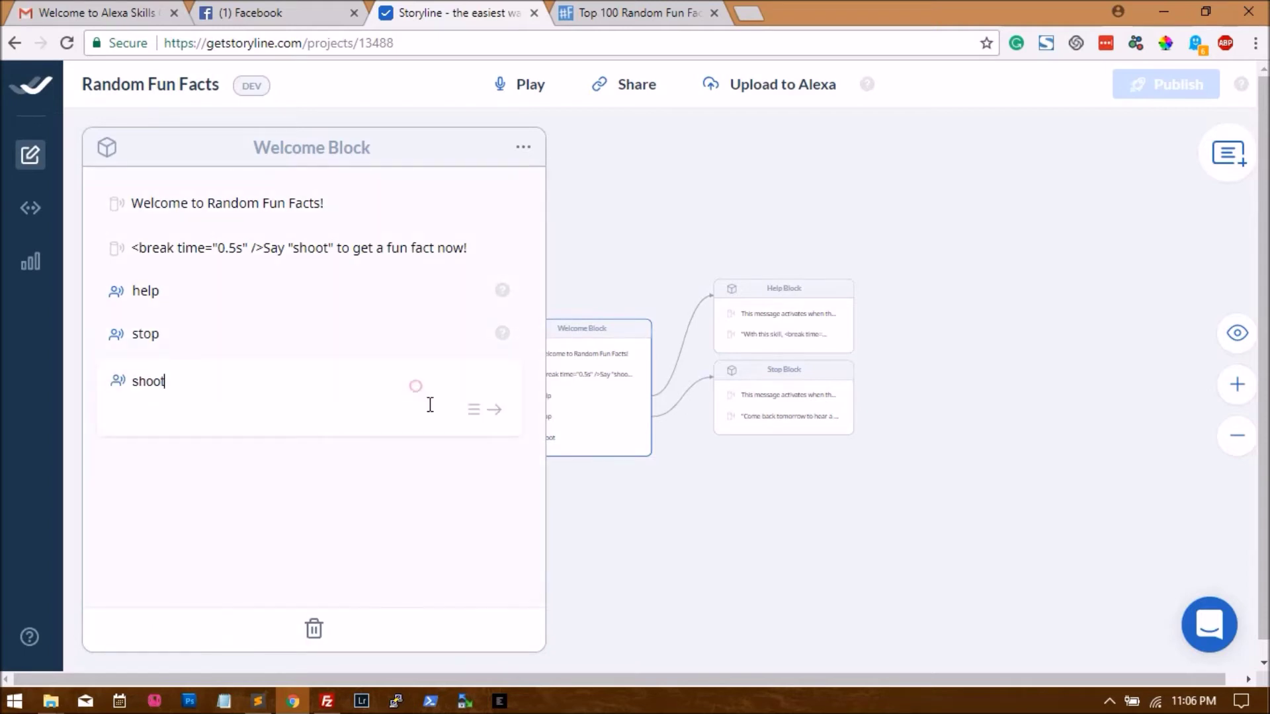
pyautogui.click(496, 410)
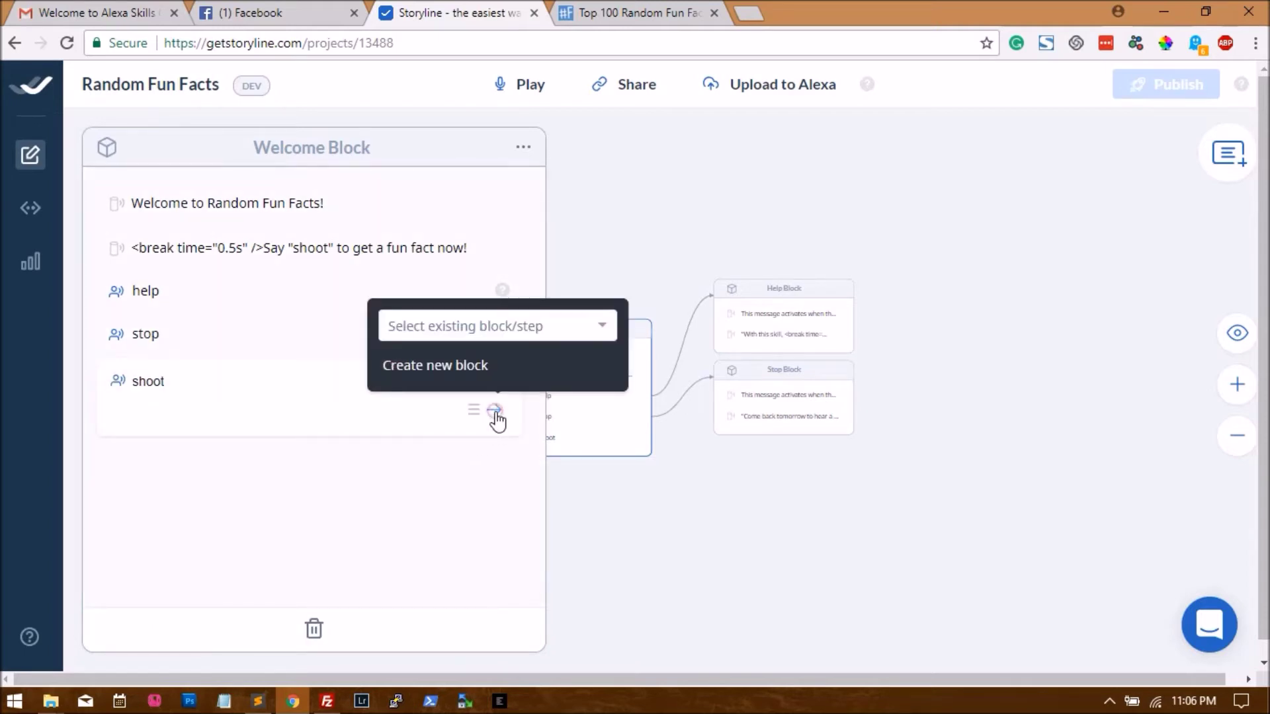
pyautogui.click(491, 375)
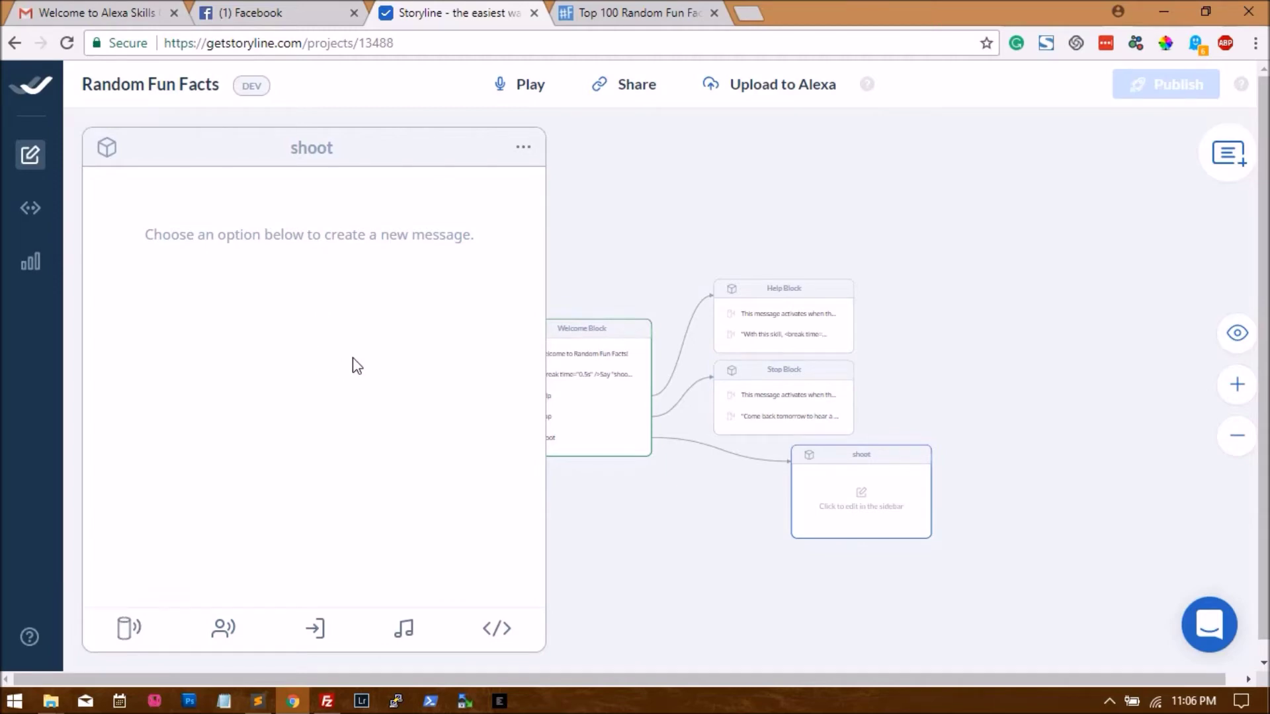
pyautogui.click(634, 12)
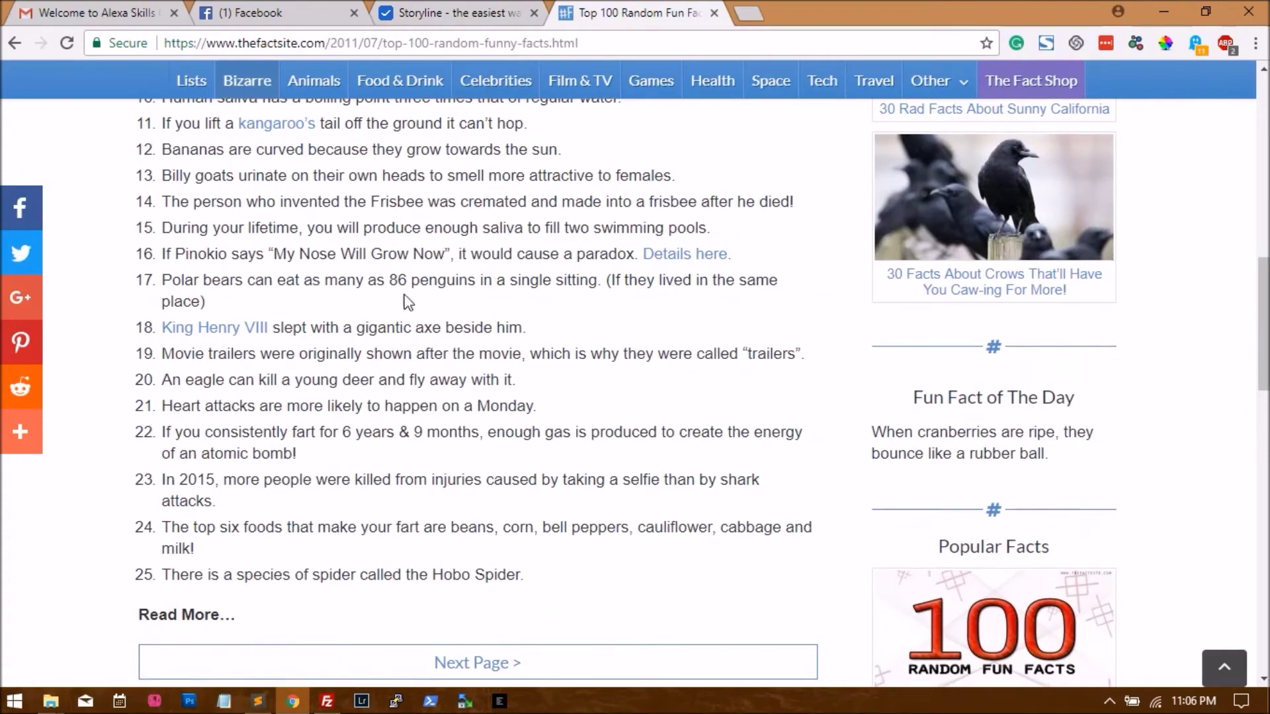
# Inspect the fact list on thefactsite.com and copy its <ol> element's full HTML.
pyautogui.scroll(-2, 906, 227)
pyautogui.scroll(14, 906, 227)
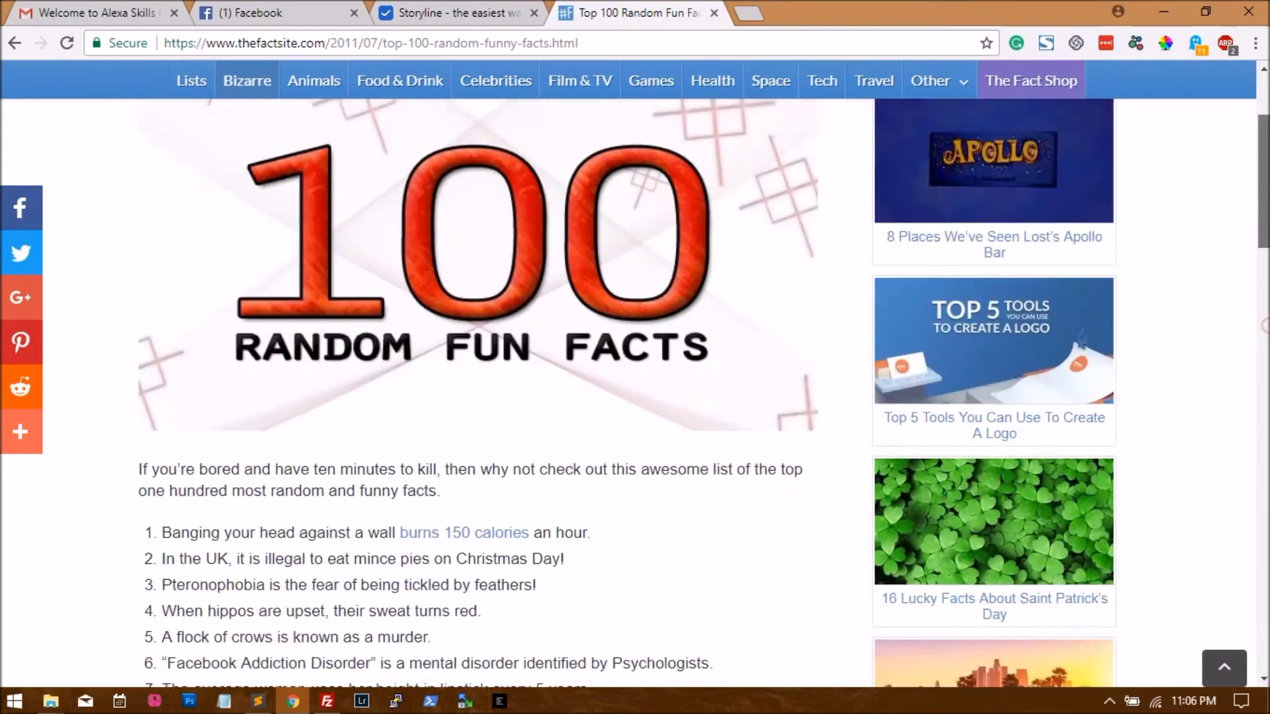
pyautogui.scroll(-3, 905, 227)
pyautogui.scroll(-3, 342, 268)
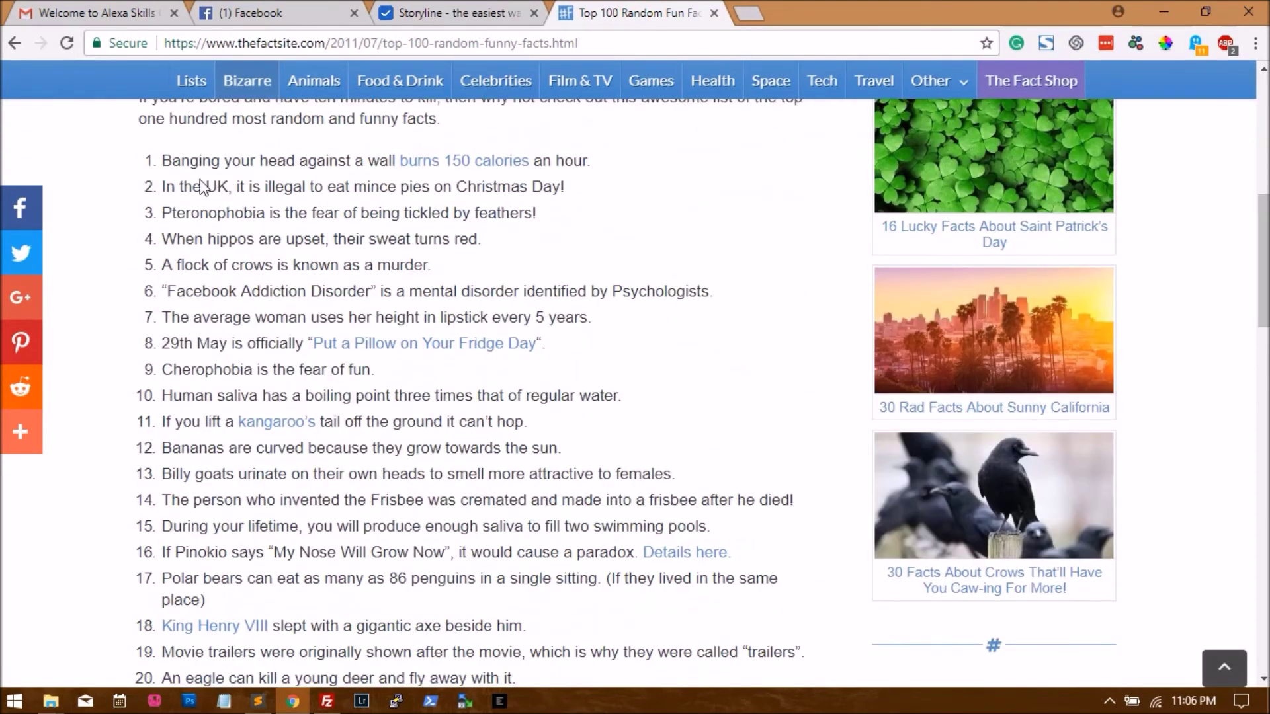
pyautogui.click(498, 559)
pyautogui.scroll(-2, 316, 379)
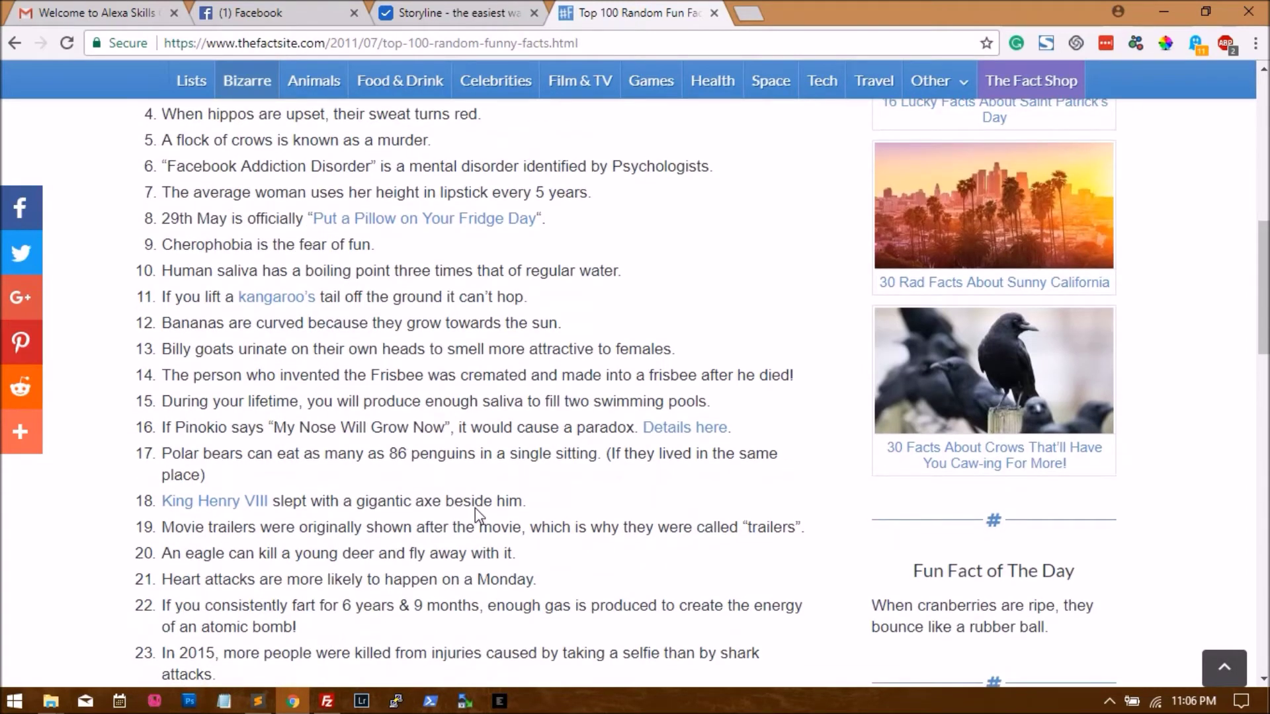
pyautogui.rightClick(442, 407)
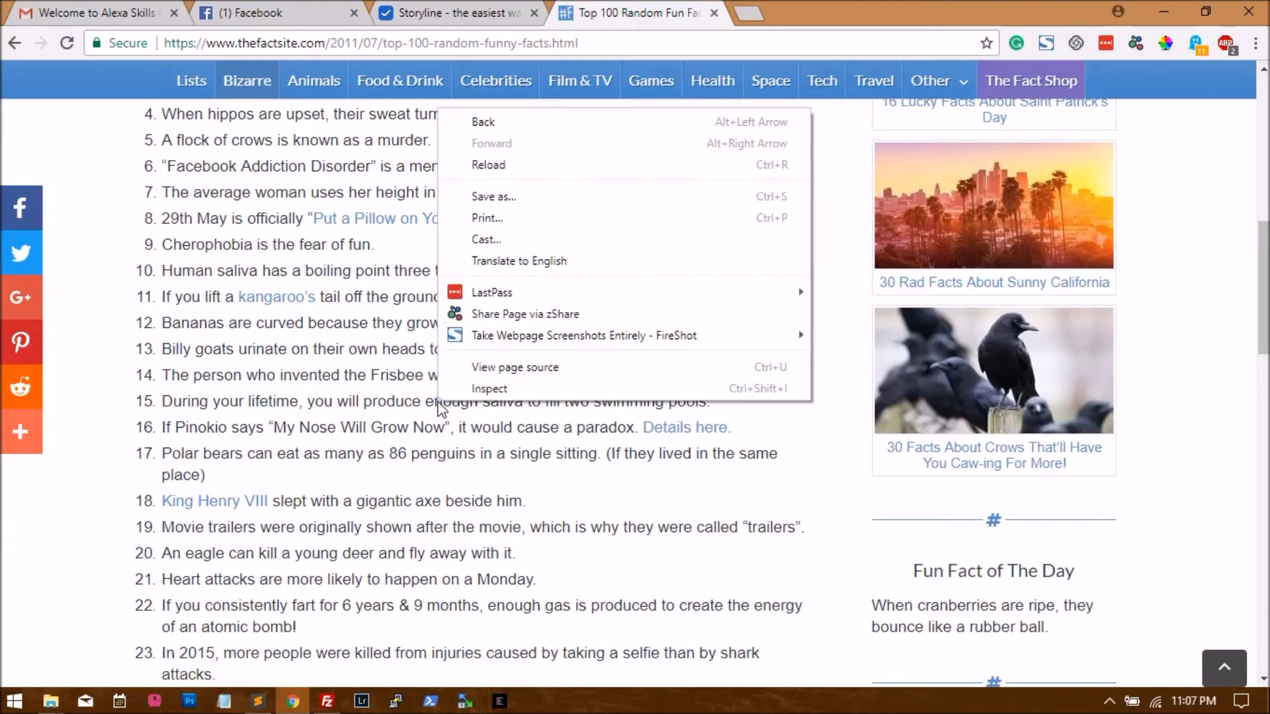
pyautogui.click(529, 389)
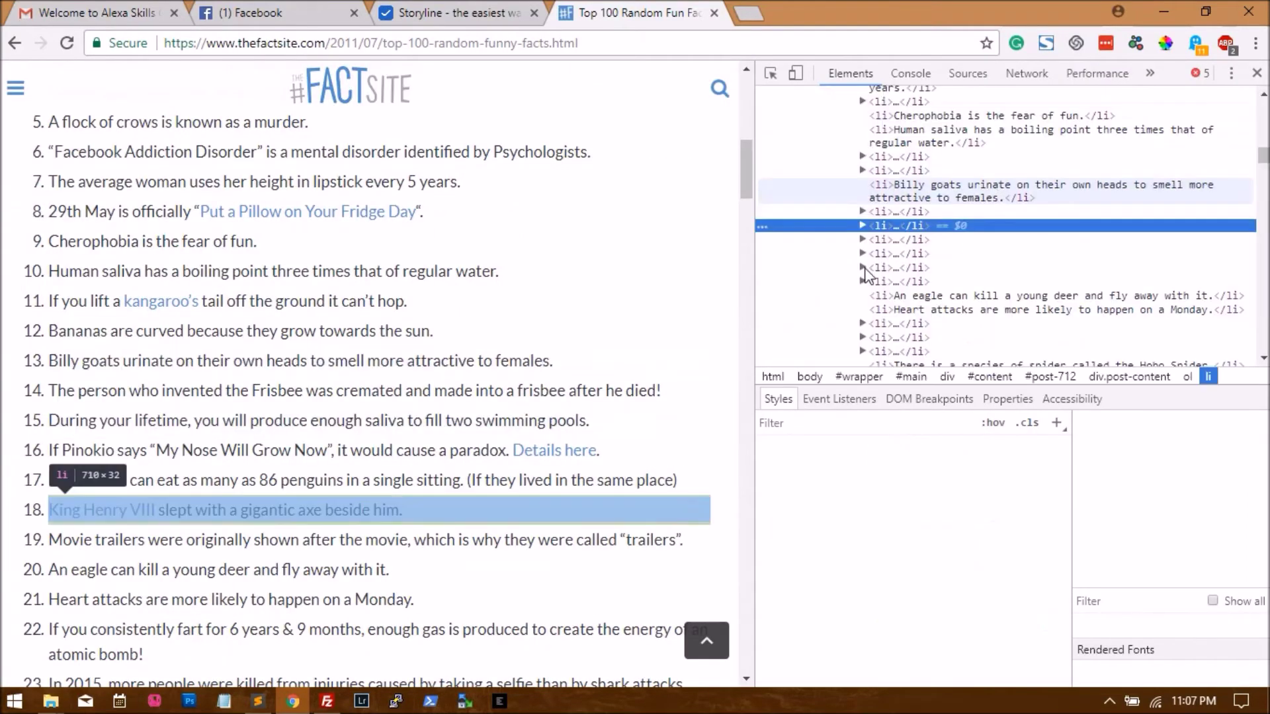
pyautogui.moveTo(1261, 166); pyautogui.dragTo(1262, 155)
pyautogui.rightClick(903, 208)
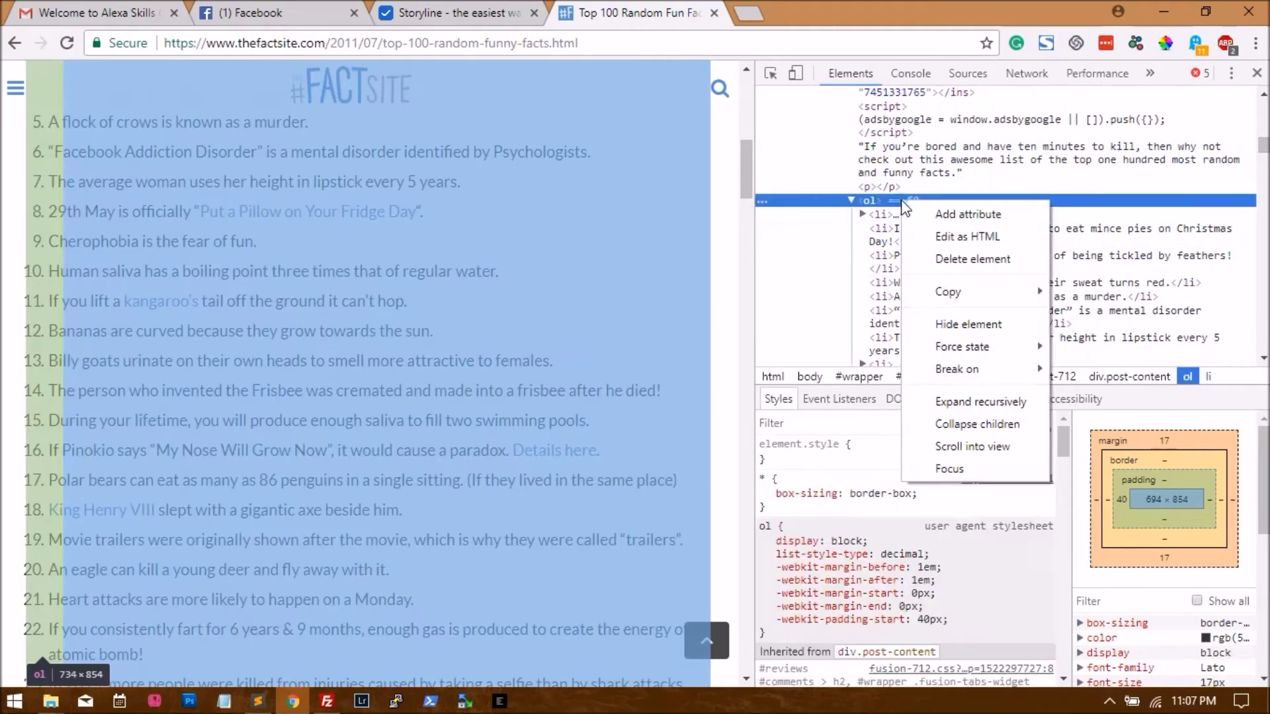
pyautogui.click(977, 242)
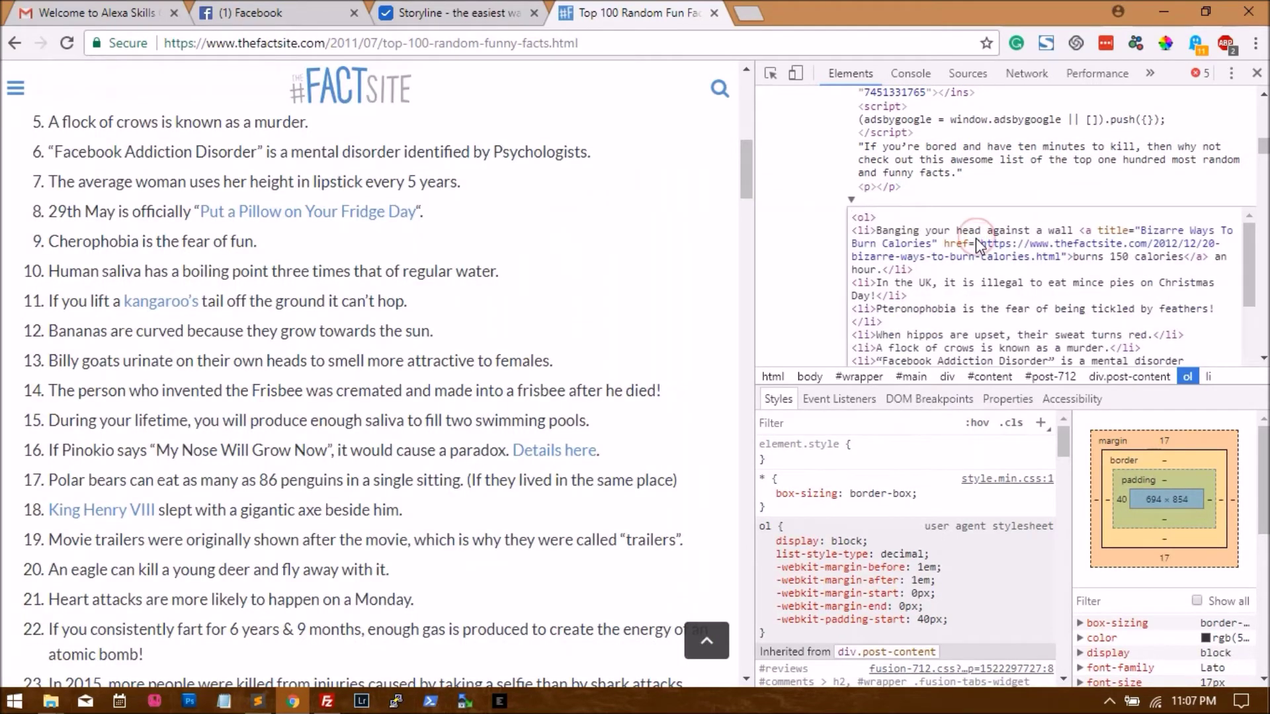
pyautogui.hotkey('ctrl', 'a')
pyautogui.hotkey('ctrl', 'c')
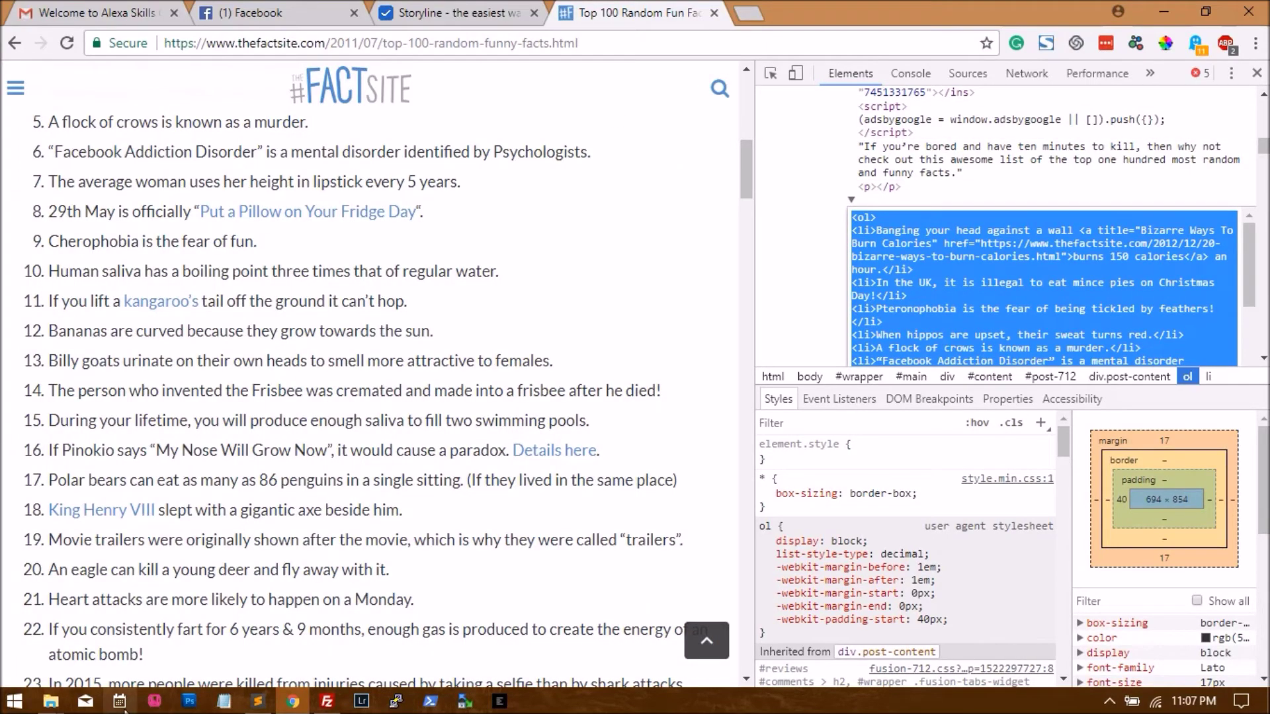
pyautogui.click(257, 701)
# Paste the fact list HTML into the untitled file and delete the ad script on lines 13–18.
pyautogui.hotkey('ctrl', 'v')
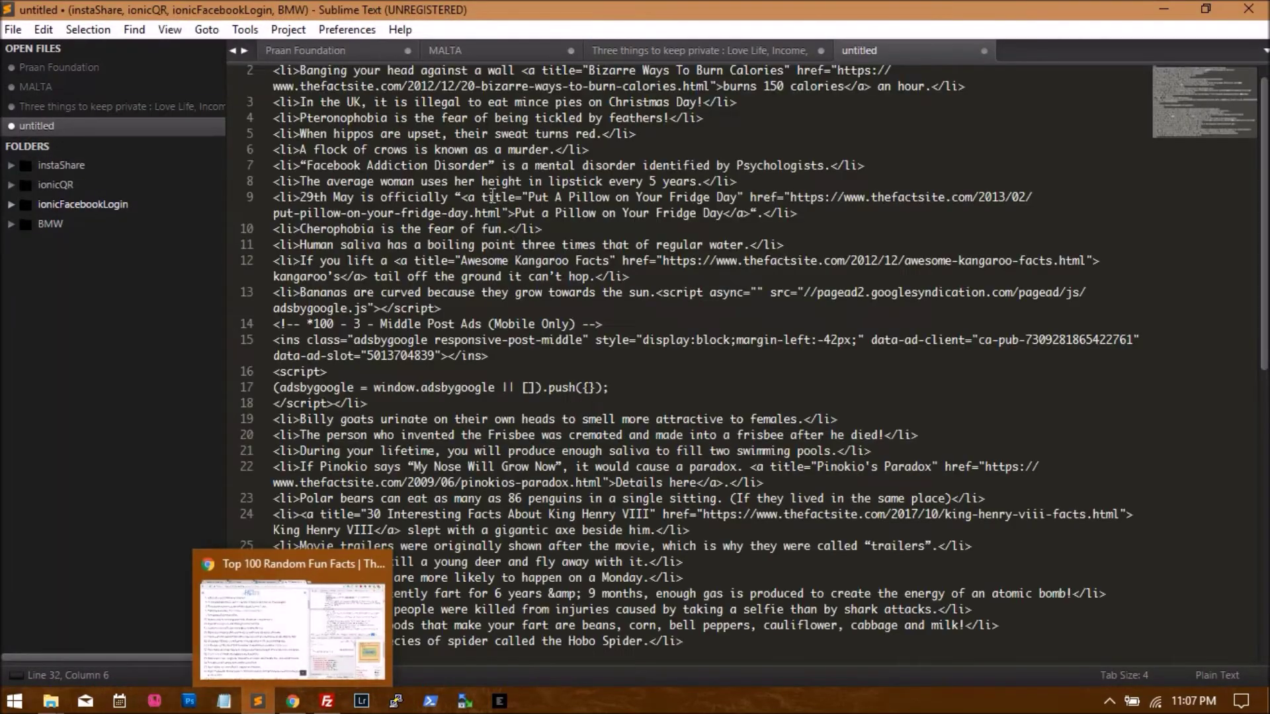
pyautogui.moveTo(459, 403); pyautogui.dragTo(212, 317)
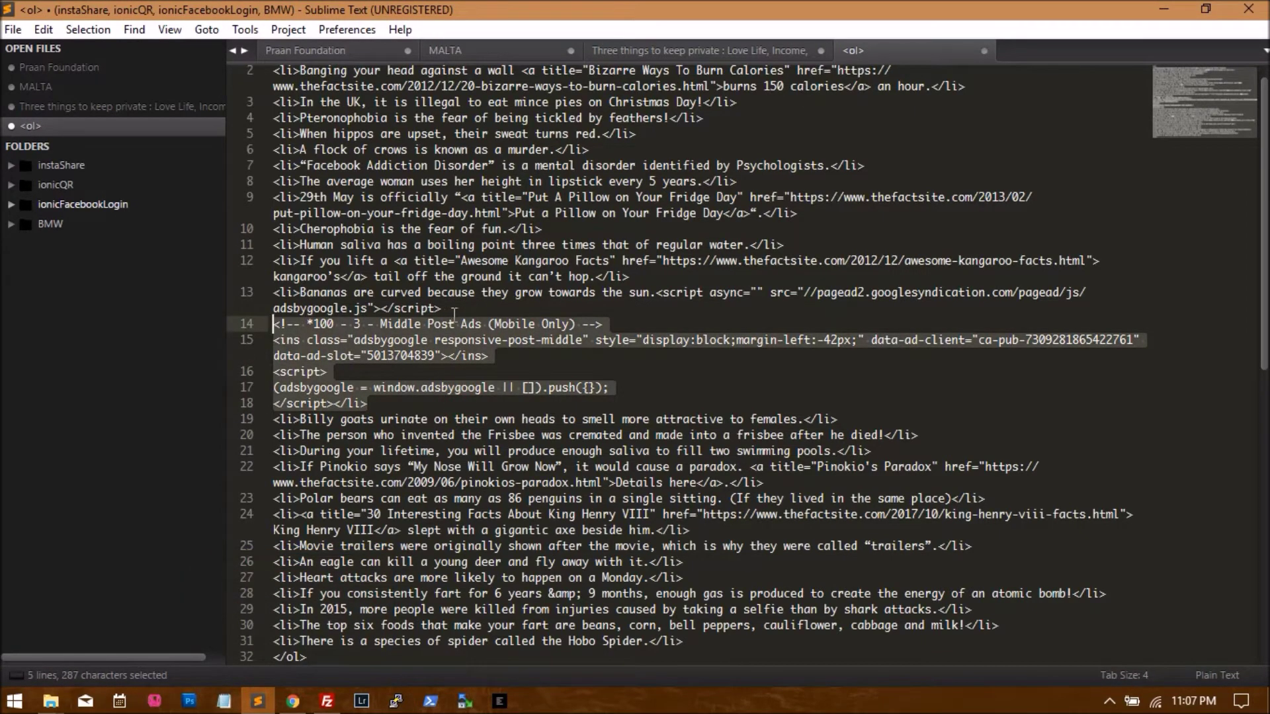
pyautogui.keyDown('shift'); pyautogui.click(658, 295); pyautogui.keyUp('shift')
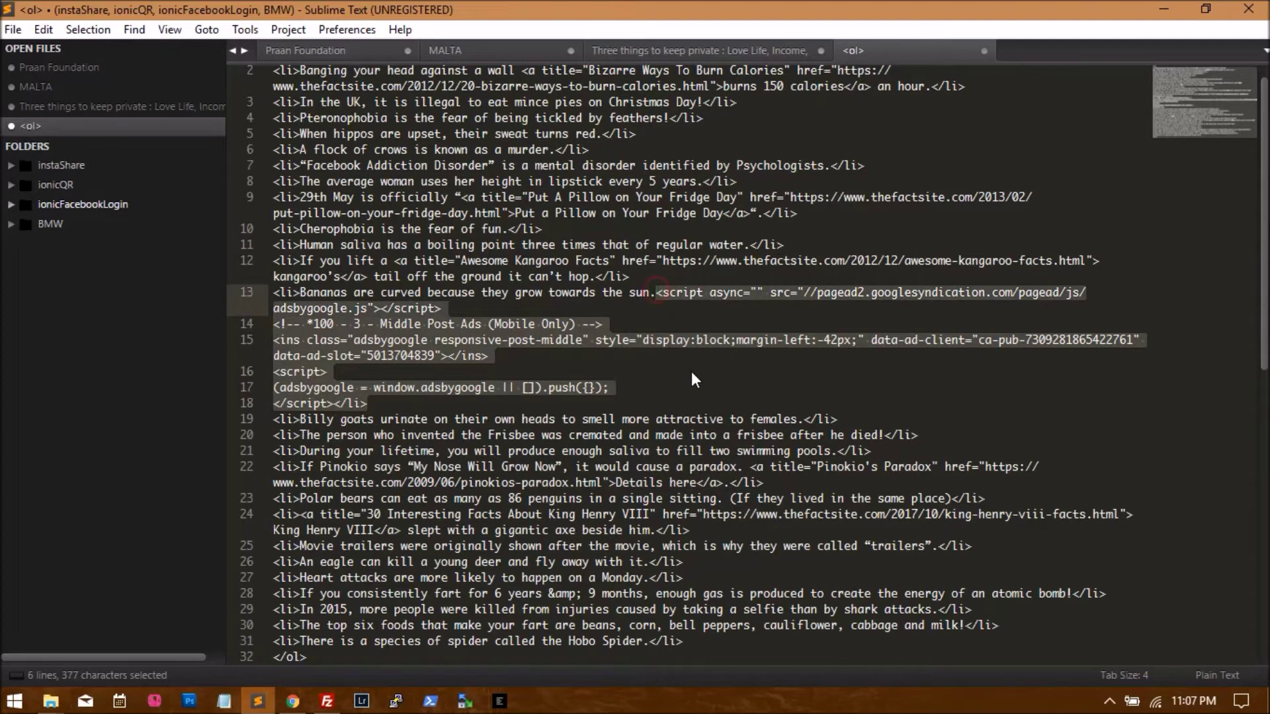
pyautogui.press('BackSpace')
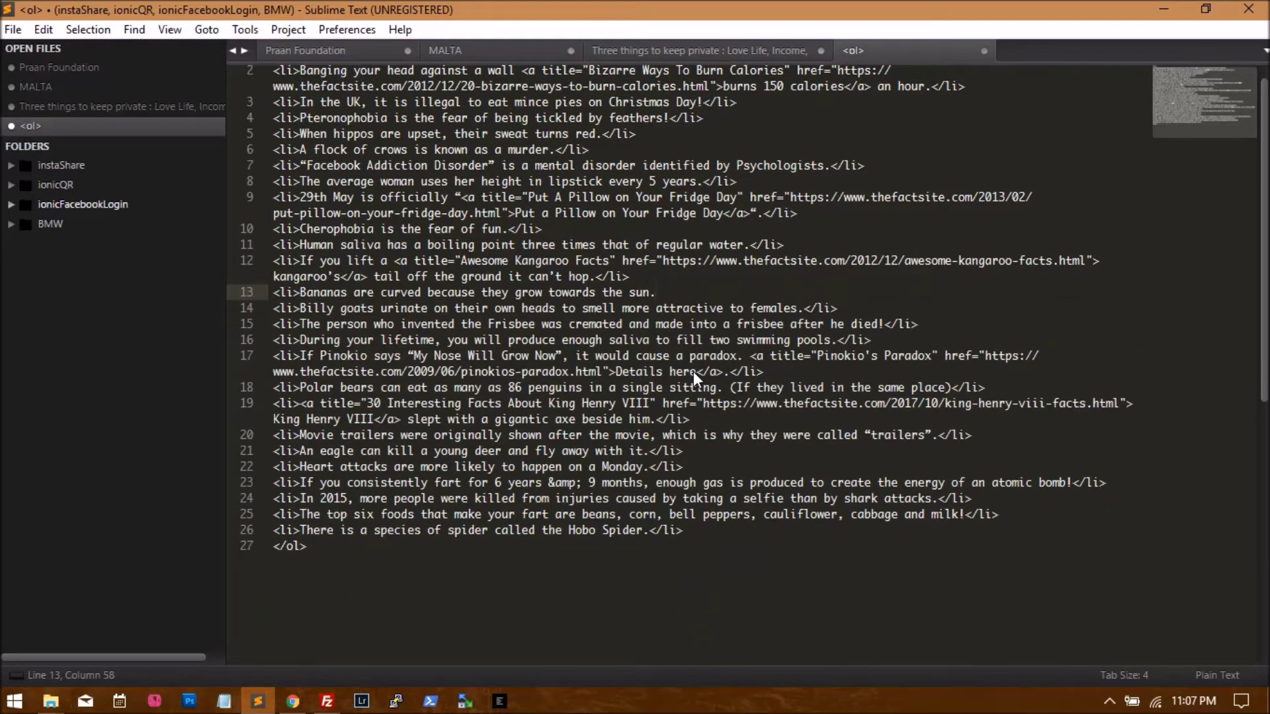
# Replace every </li> and <li> tag with nothing using Replace All.
pyautogui.hotkey('ctrl', 'f')
pyautogui.write('</li>')
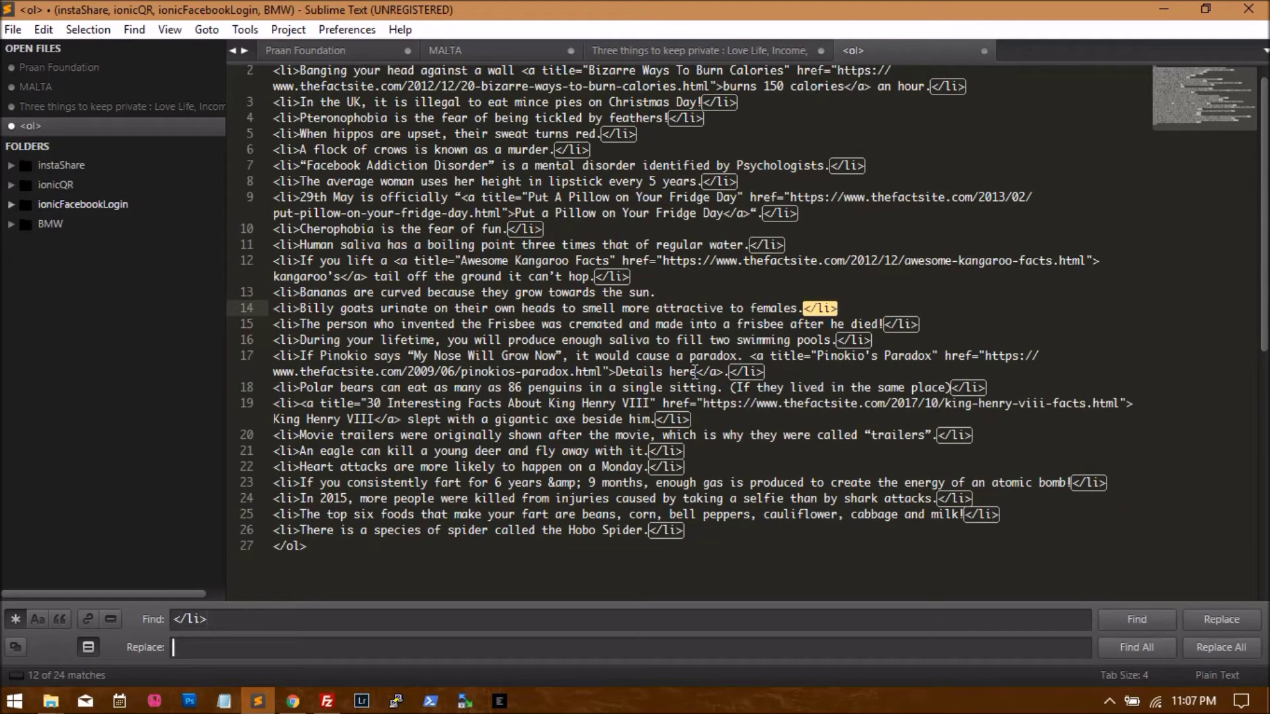
pyautogui.click(1231, 652)
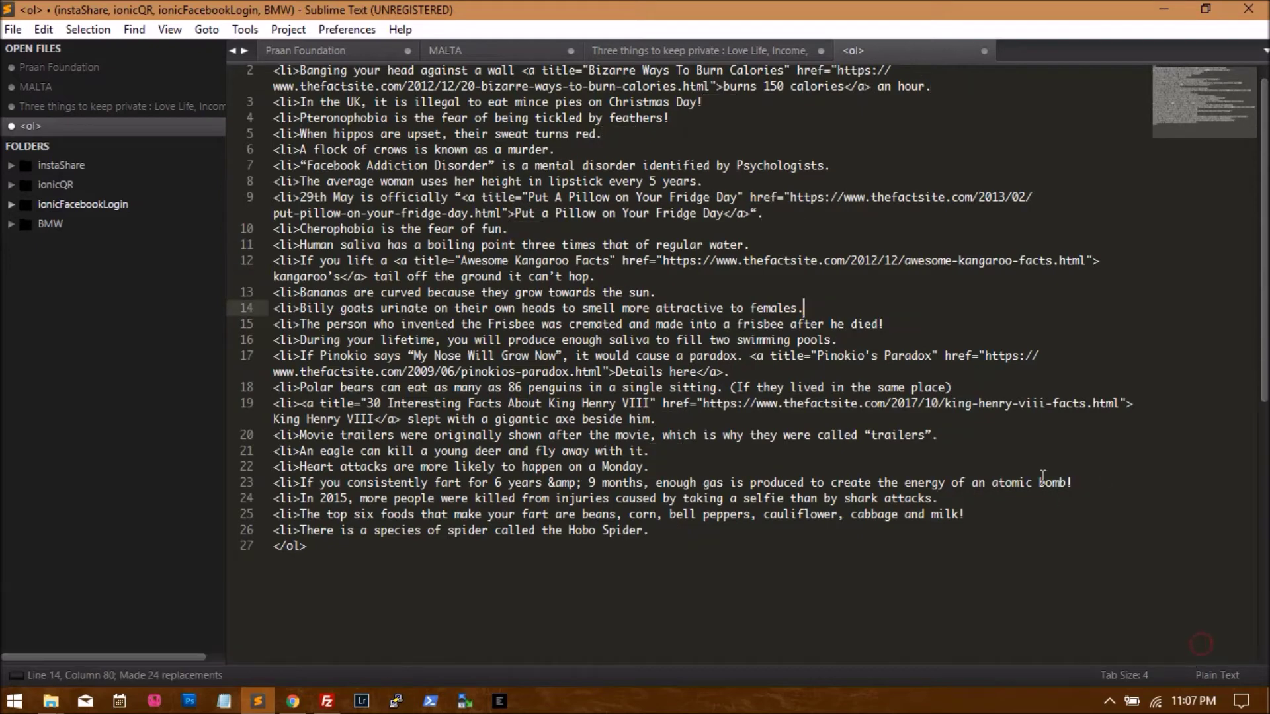
pyautogui.keyDown('ctrl'); pyautogui.click(827, 417); pyautogui.keyUp('ctrl')
pyautogui.write('<liz')
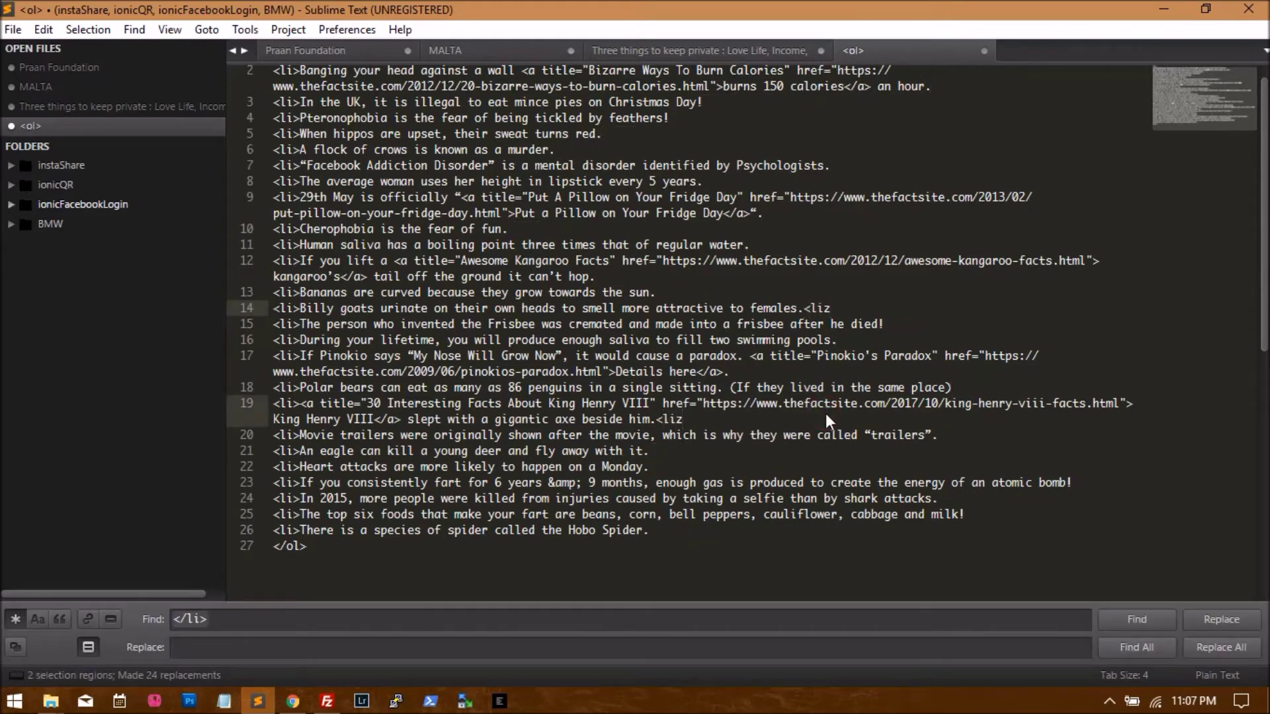
pyautogui.hotkey('ctrl', 'z')
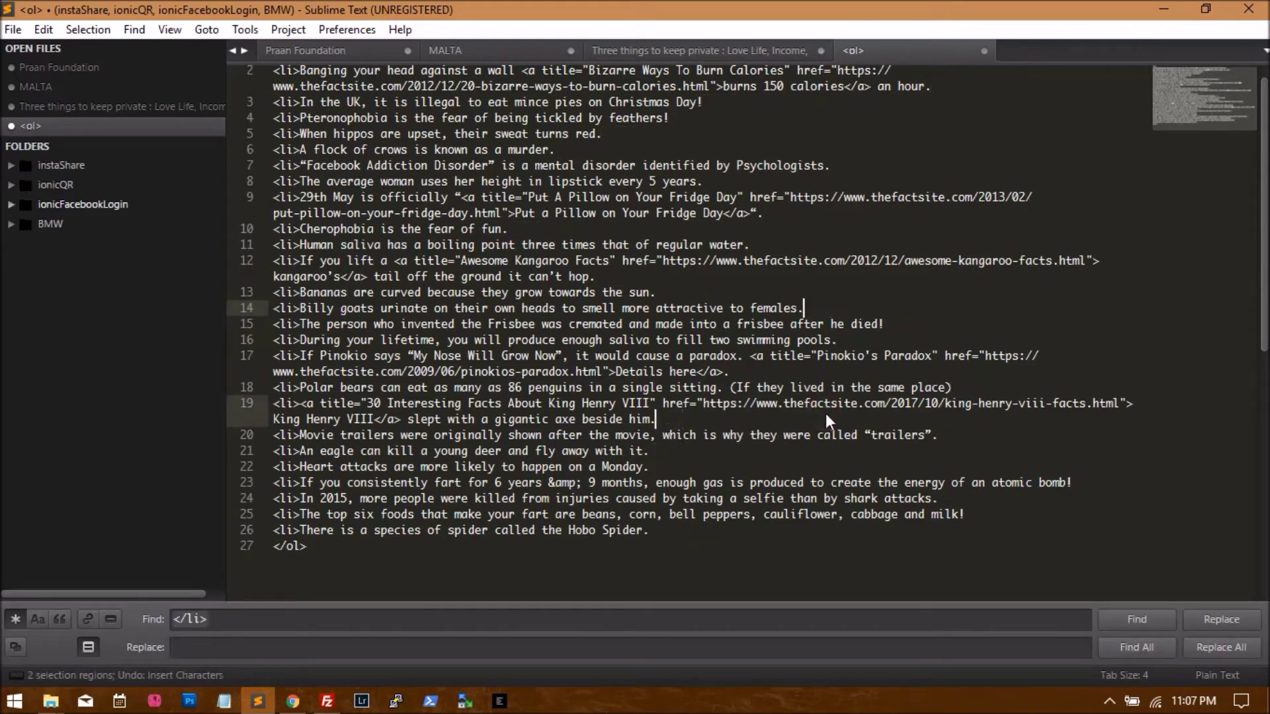
pyautogui.hotkey('ctrl', 'f')
pyautogui.write('<liZ>')
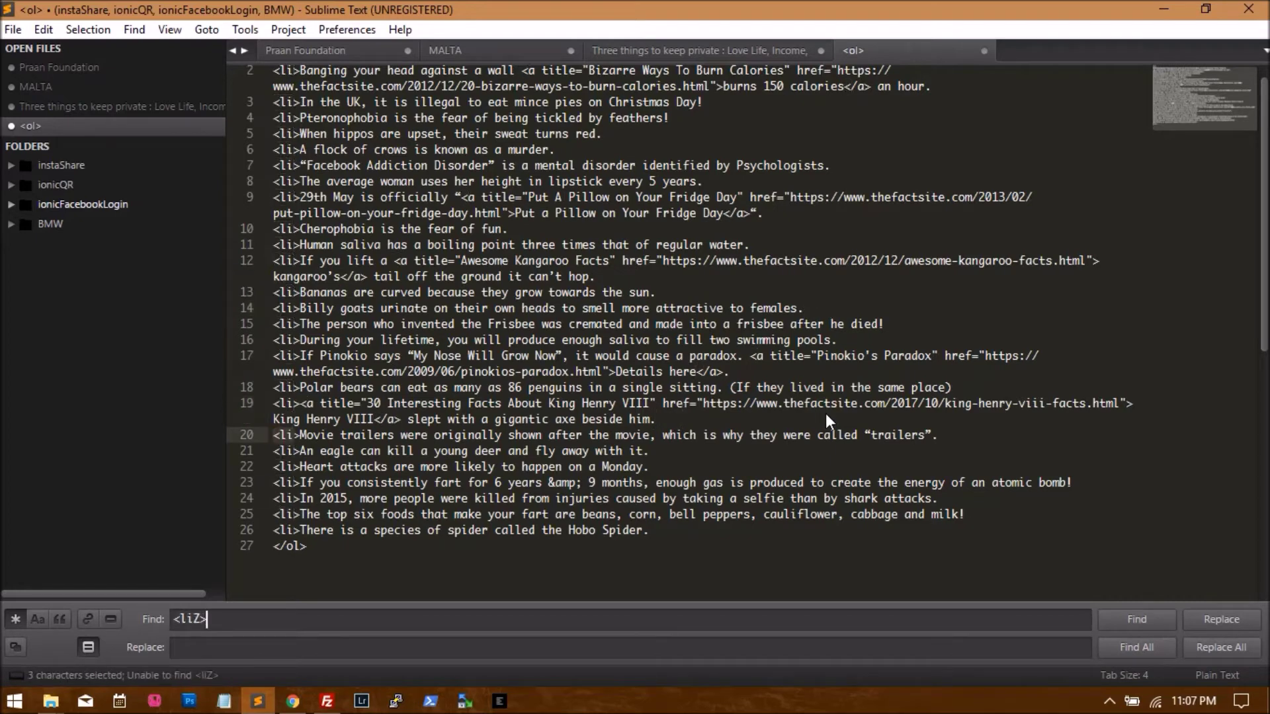
pyautogui.press('BackSpace')
pyautogui.press('BackSpace')
pyautogui.write('>')
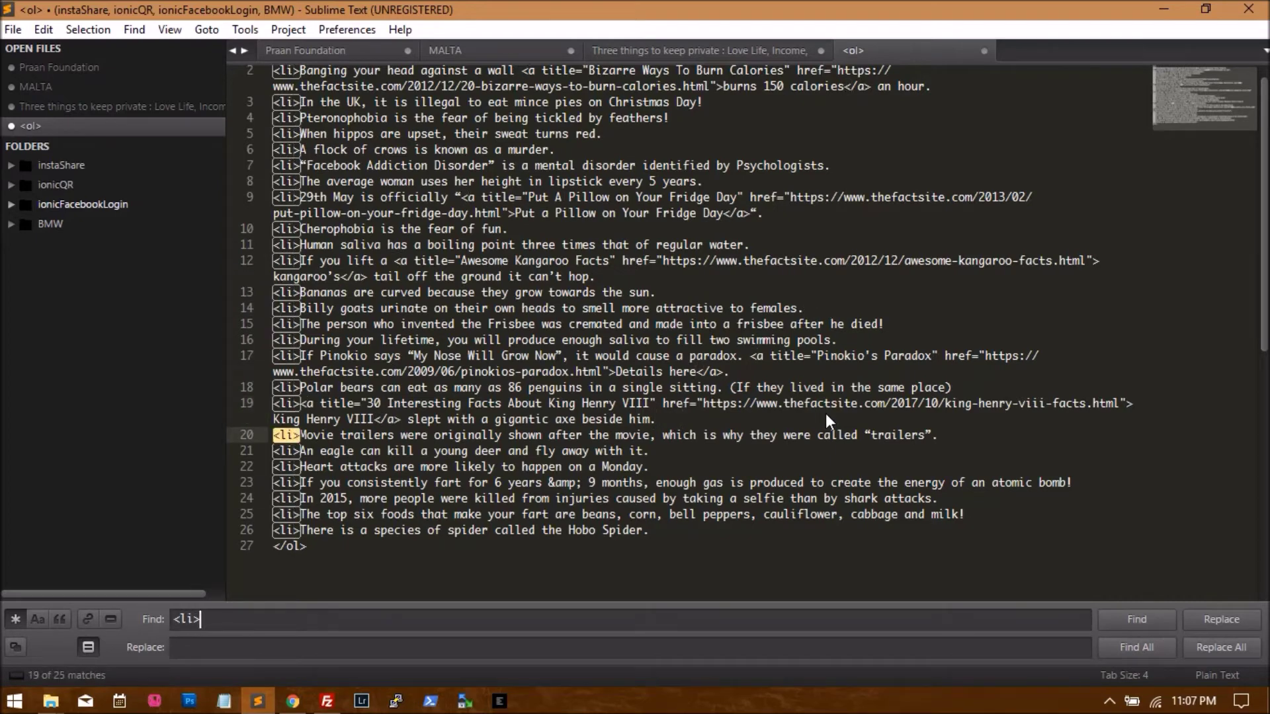
pyautogui.click(1224, 647)
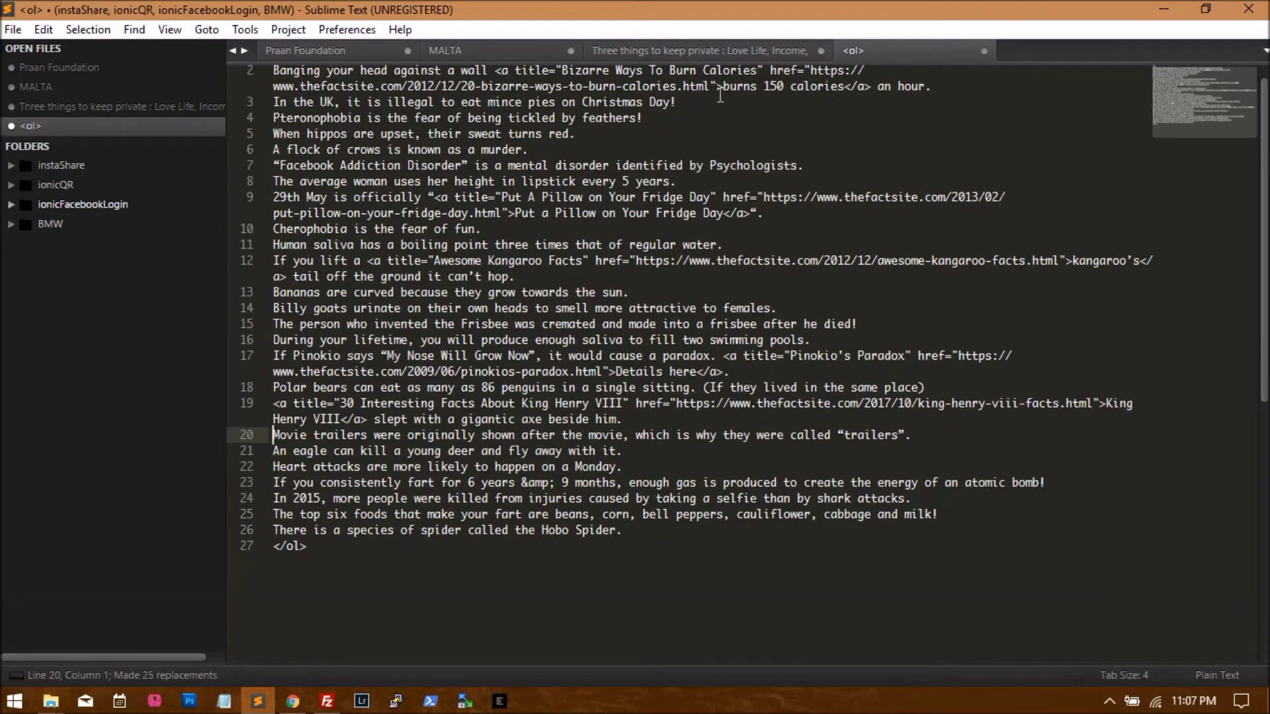
pyautogui.moveTo(719, 96); pyautogui.dragTo(772, 81)
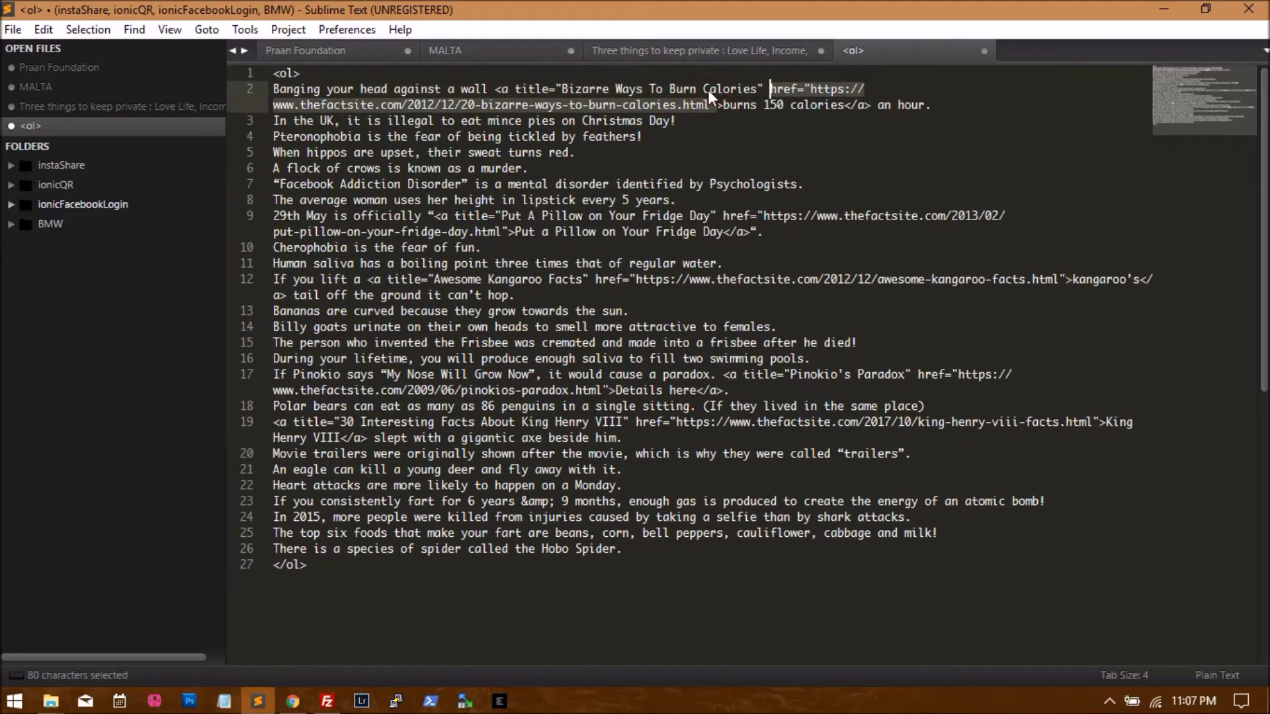
# Delete the line 2 link tags and the opening and closing <ol> list tags.
pyautogui.moveTo(495, 89); pyautogui.dragTo(721, 104)
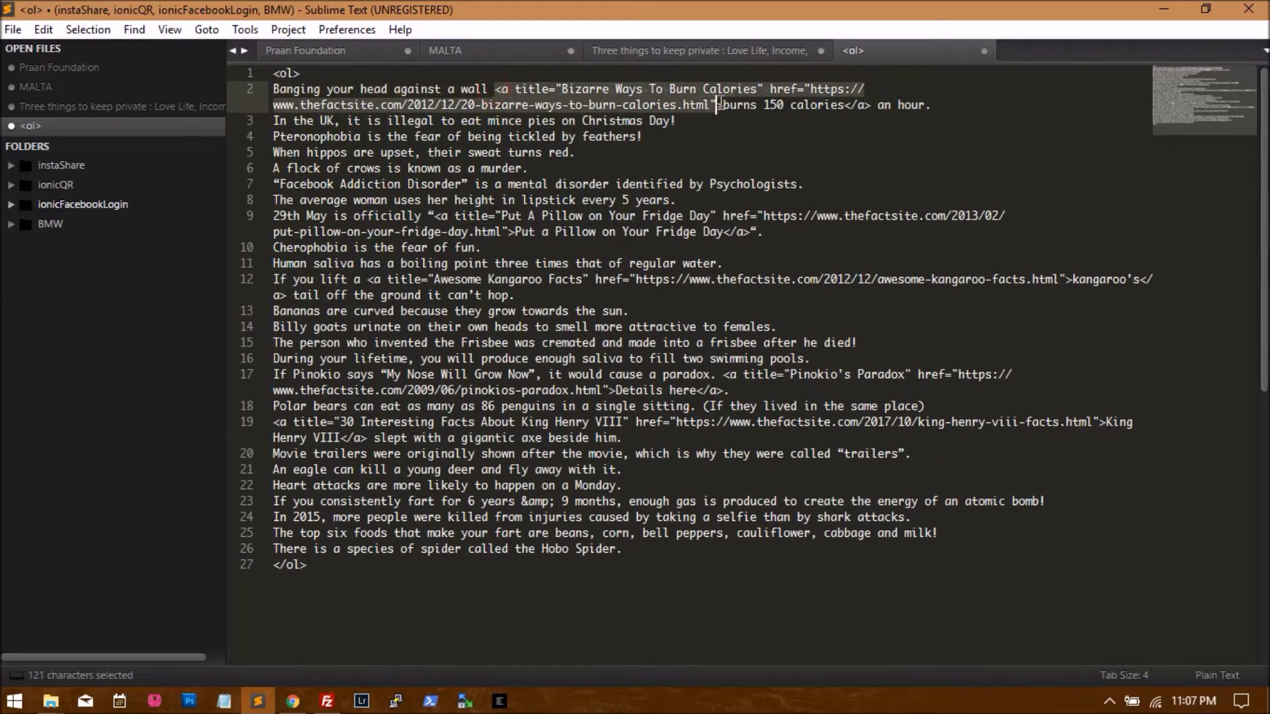
pyautogui.press('BackSpace')
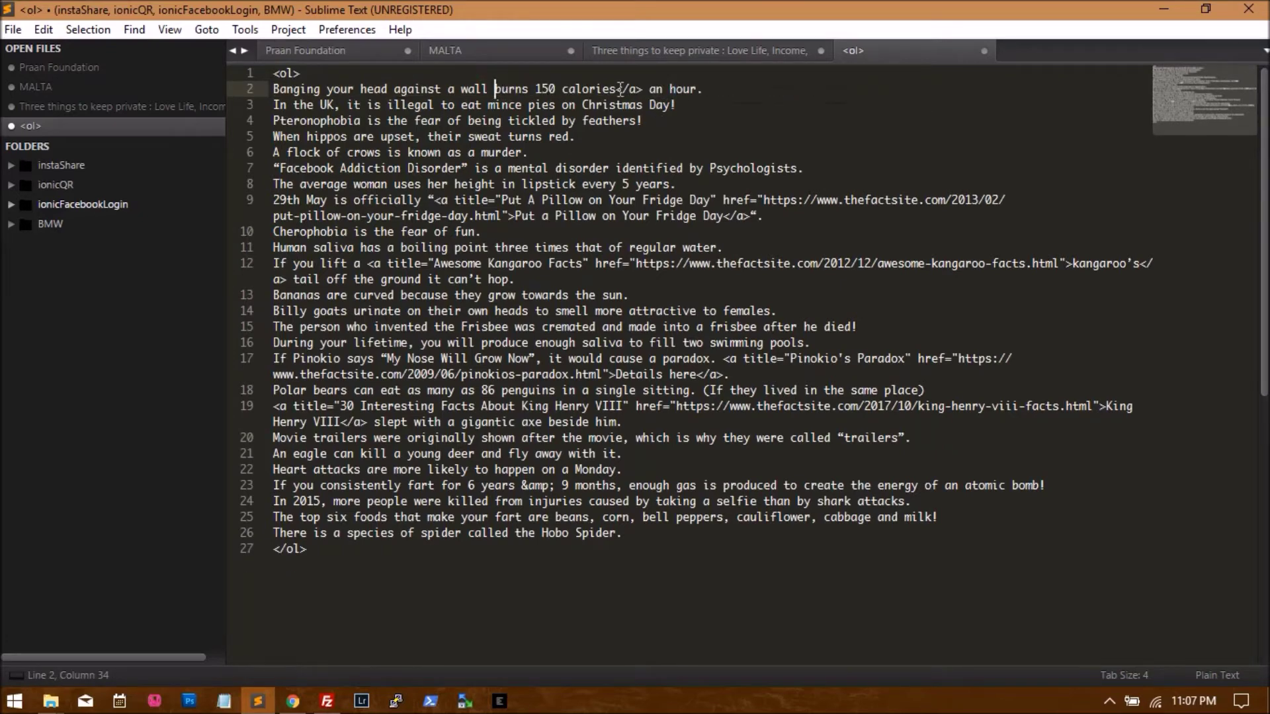
pyautogui.moveTo(615, 89); pyautogui.dragTo(643, 89)
pyautogui.press('BackSpace')
pyautogui.moveTo(524, 73); pyautogui.dragTo(271, 72)
pyautogui.press('BackSpace')
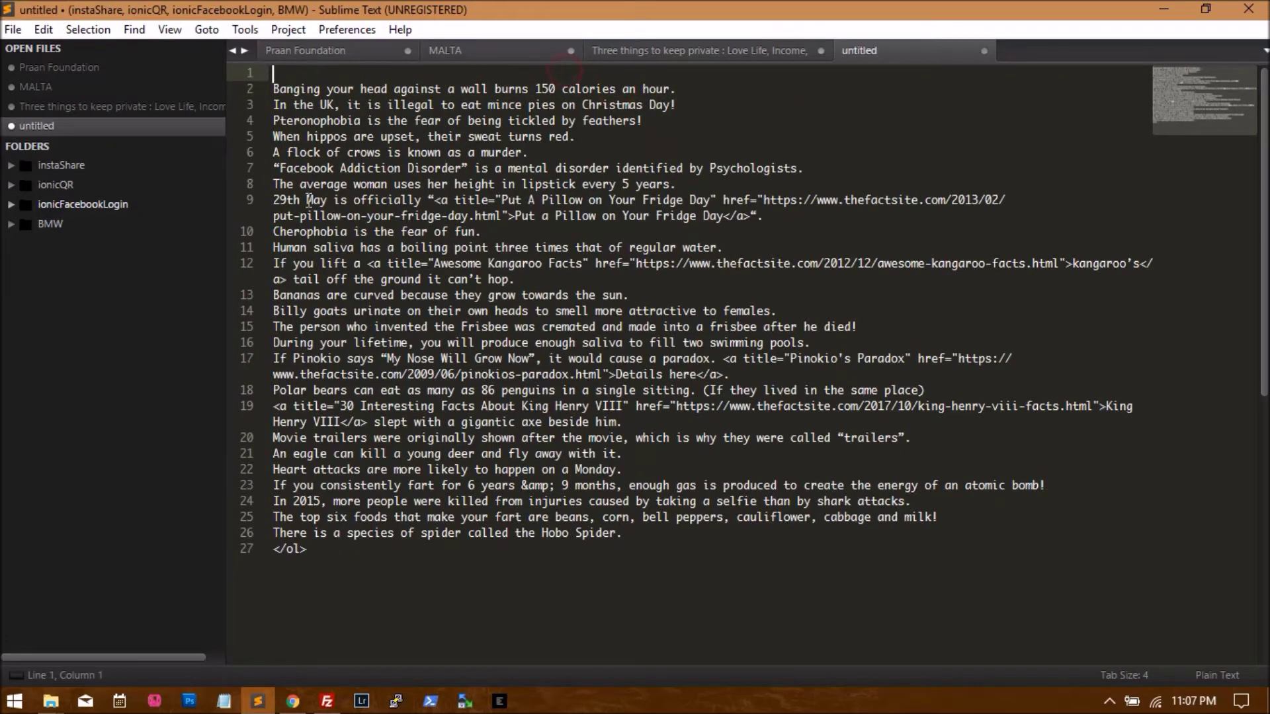
pyautogui.press('Delete')
pyautogui.moveTo(321, 533); pyautogui.dragTo(225, 535)
pyautogui.press('BackSpace')
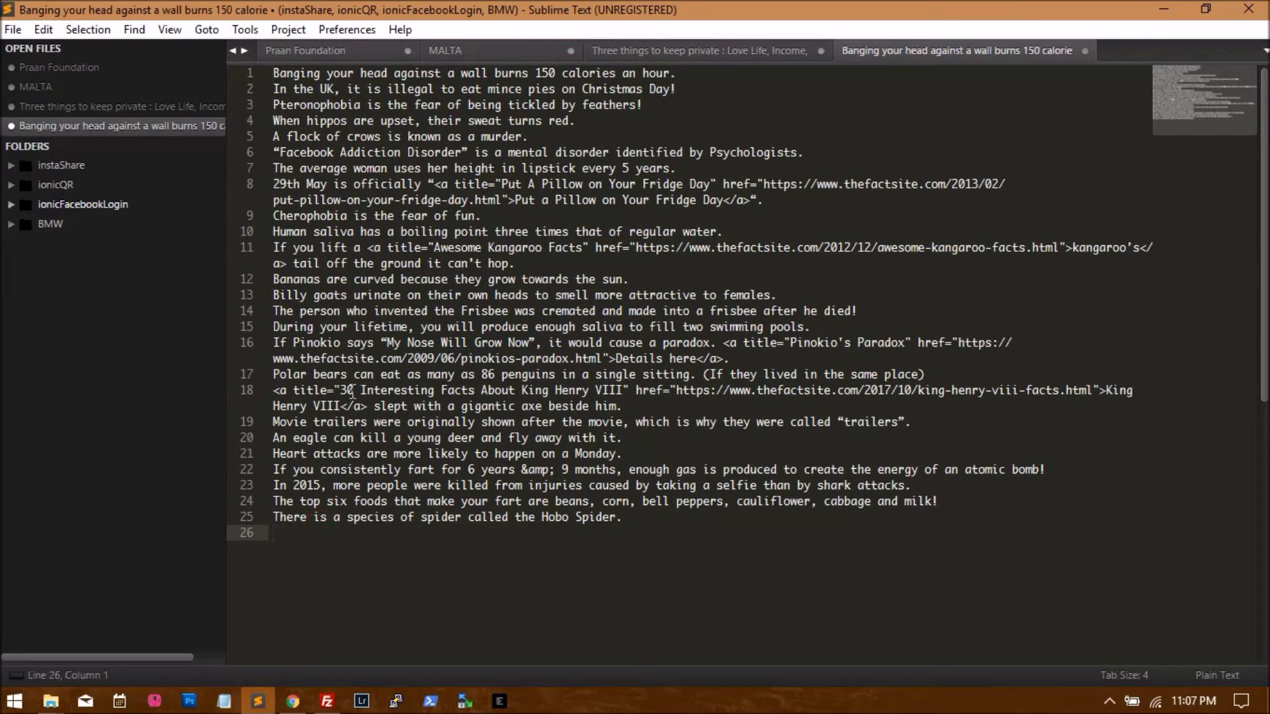
# Strip the link markup from the King Henry VIII, Pinokio's Paradox and kangaroo facts.
pyautogui.click(367, 406)
pyautogui.press('BackSpace')
pyautogui.press('BackSpace')
pyautogui.press('BackSpace')
pyautogui.press('BackSpace')
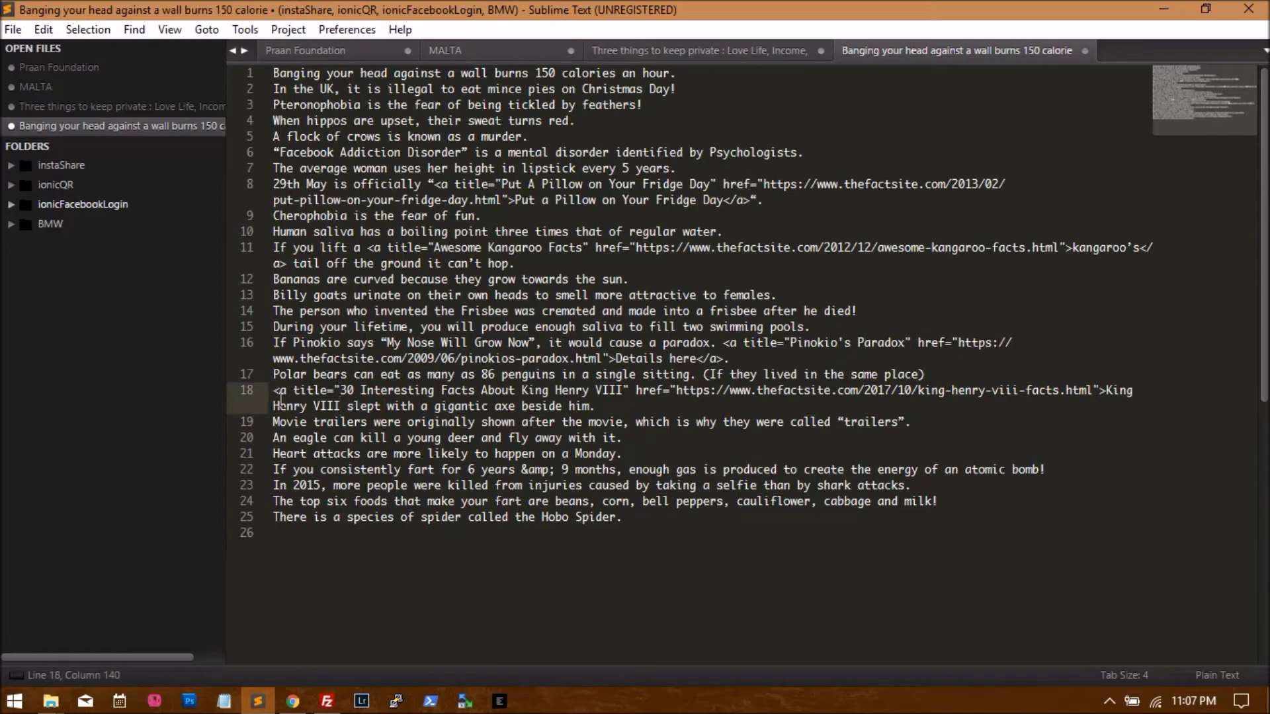
pyautogui.moveTo(279, 394); pyautogui.dragTo(1105, 392)
pyautogui.press('BackSpace')
pyautogui.press('BackSpace')
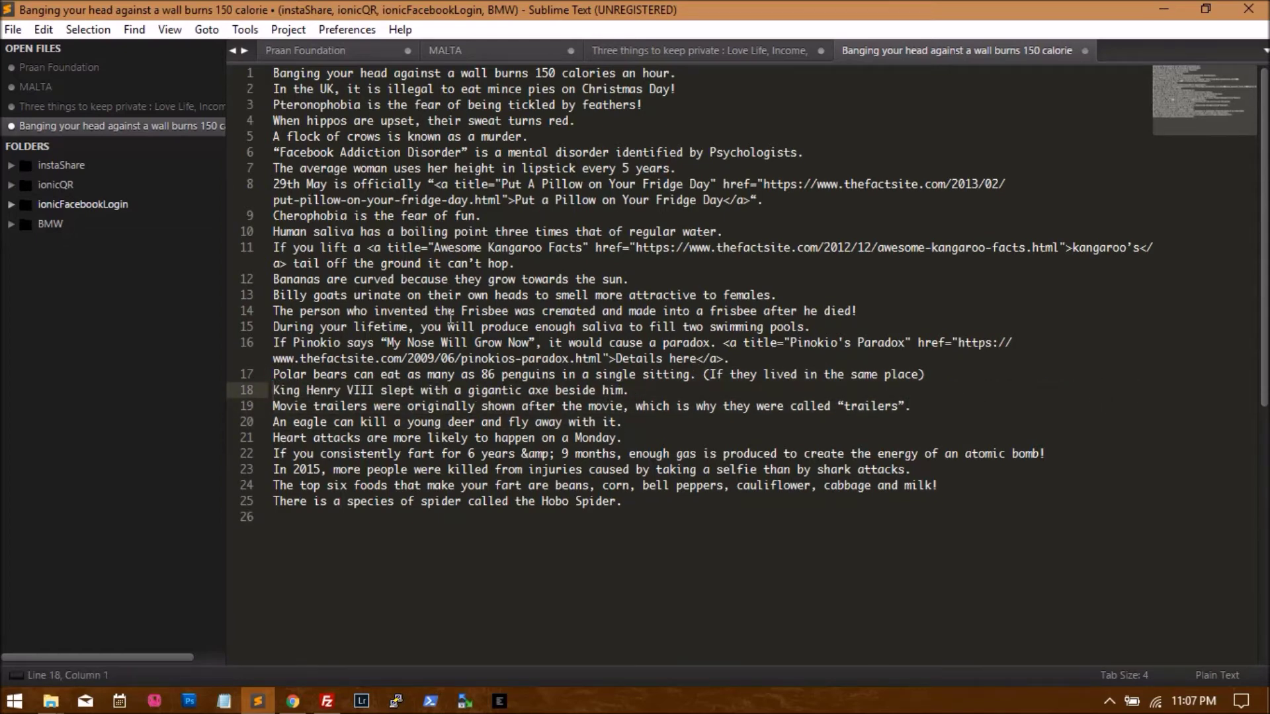
pyautogui.moveTo(613, 361); pyautogui.dragTo(722, 344)
pyautogui.press('BackSpace')
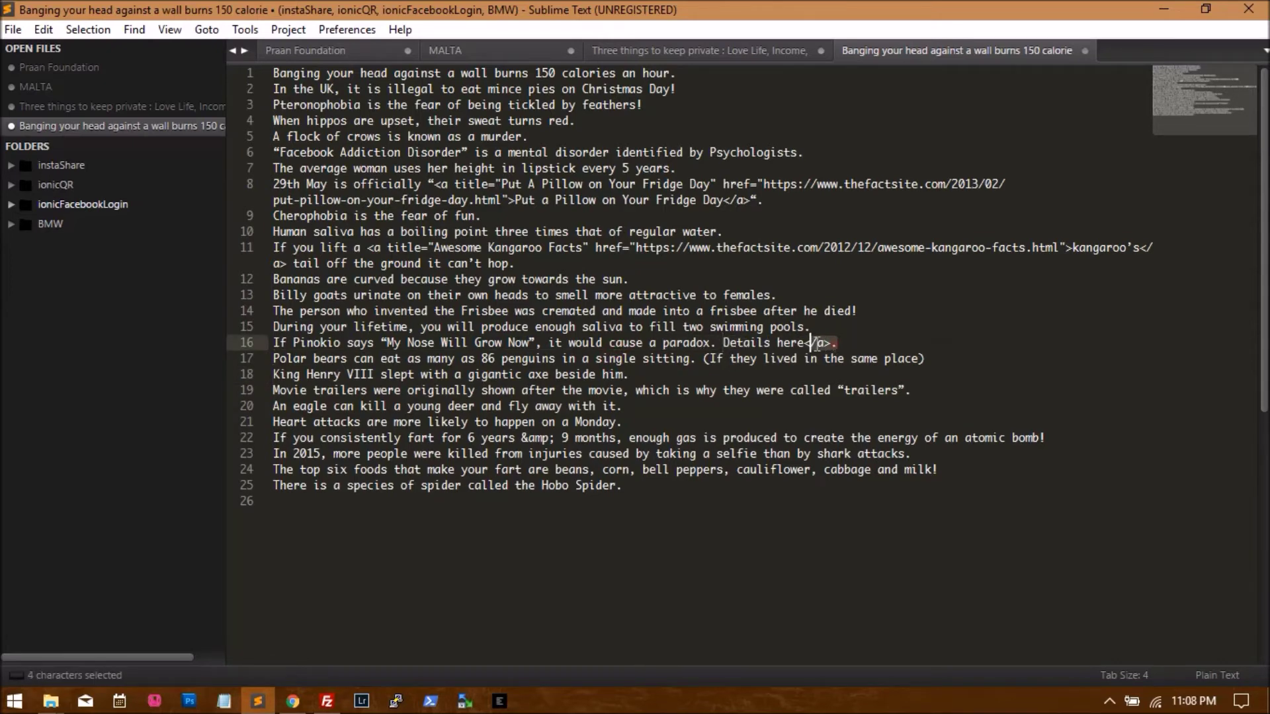
pyautogui.moveTo(835, 344); pyautogui.dragTo(717, 344)
pyautogui.press('BackSpace')
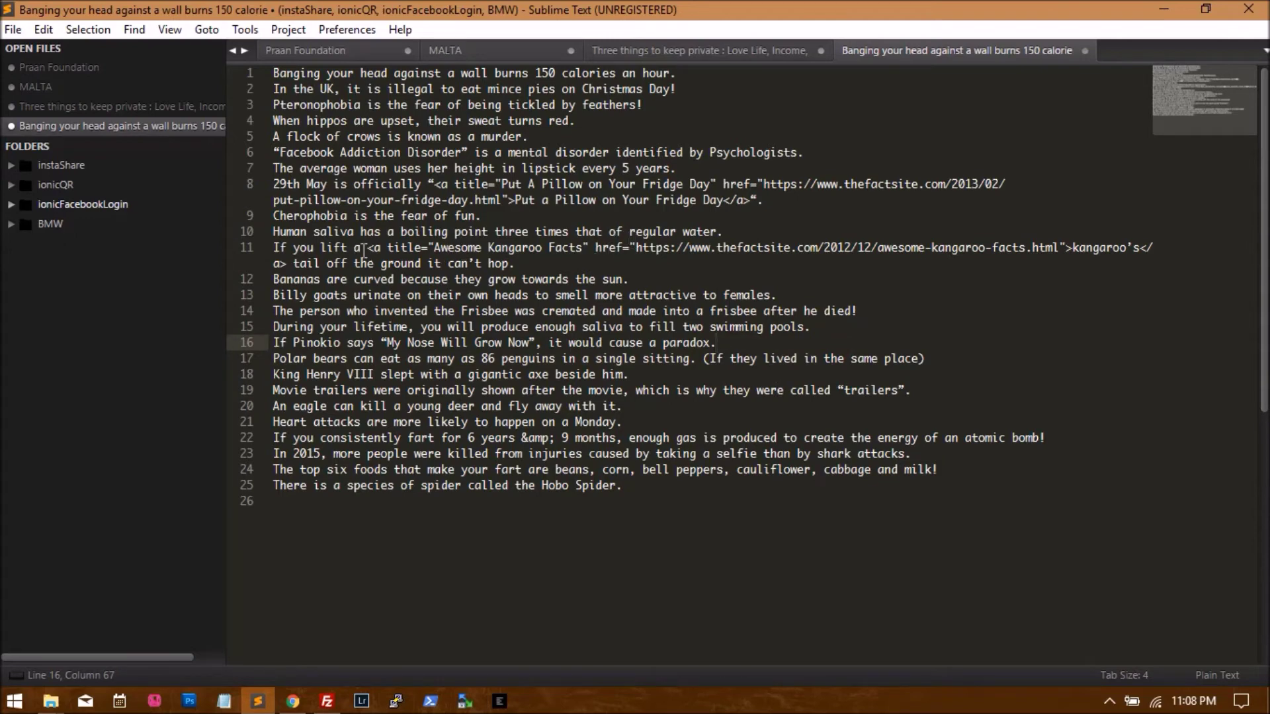
pyautogui.moveTo(363, 252); pyautogui.dragTo(288, 265)
pyautogui.press('BackSpace')
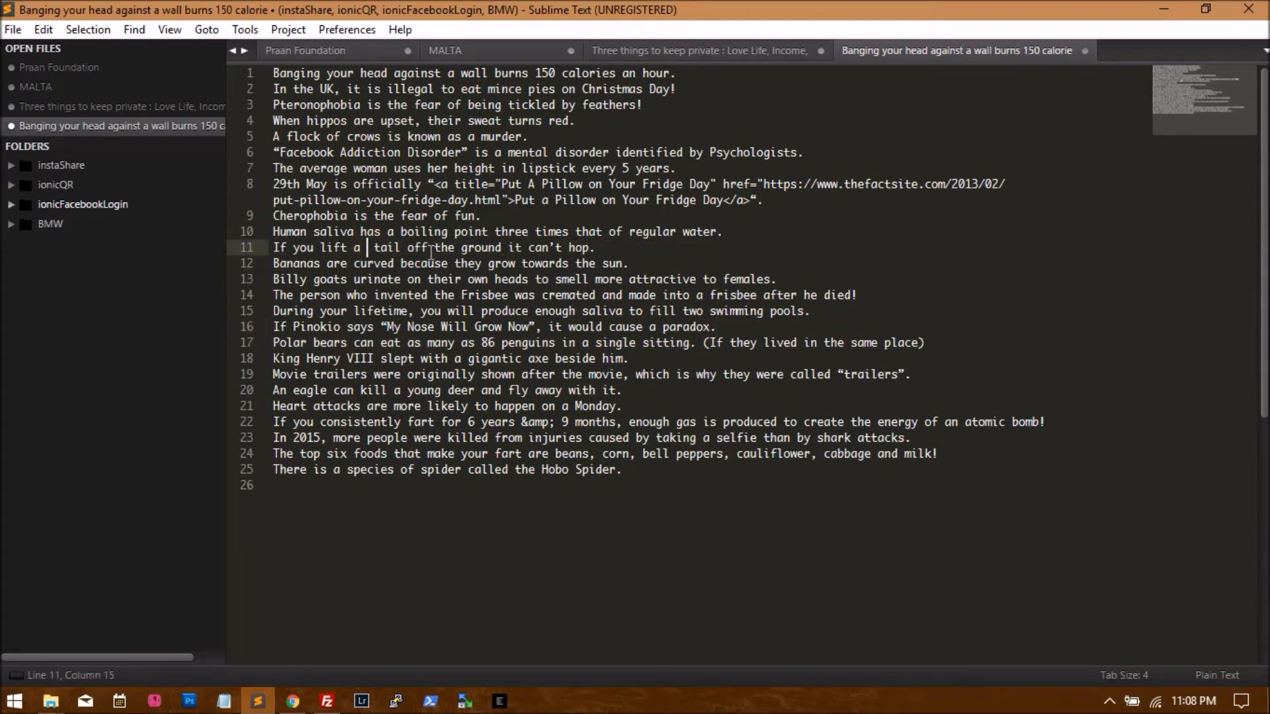
pyautogui.press('Delete')
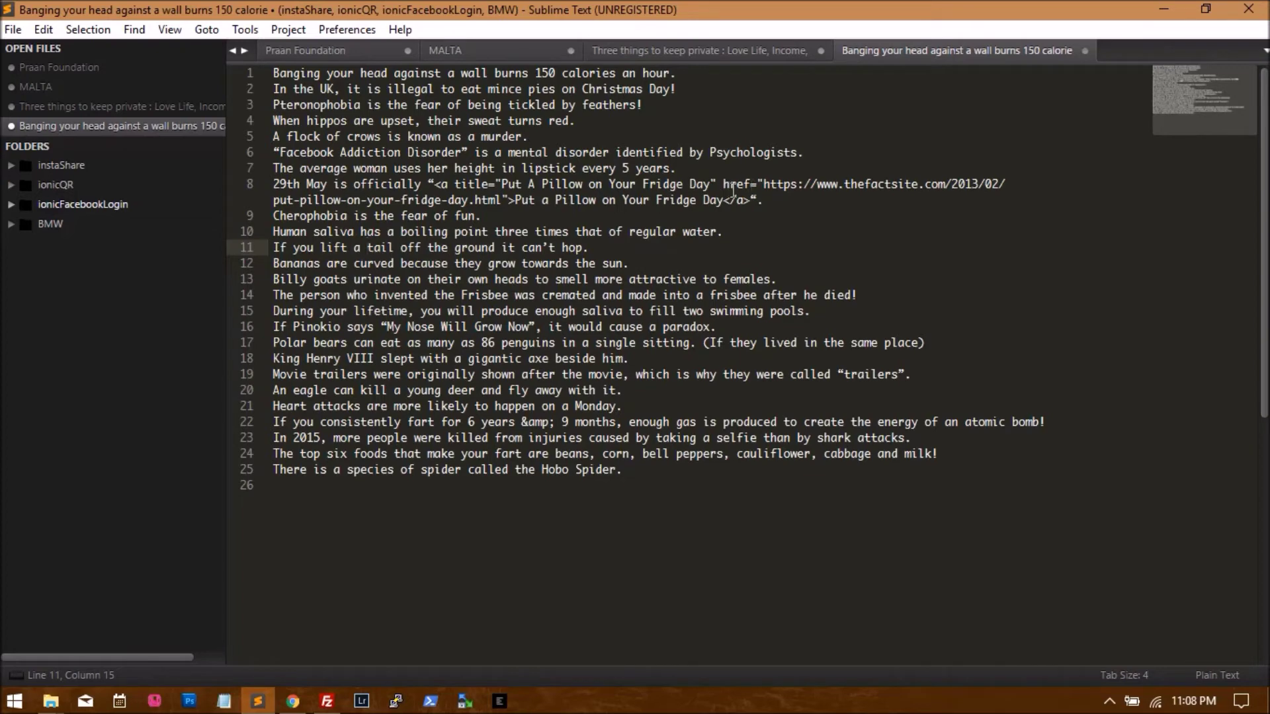
# Clean the 'Put a Pillow on Your Fridge Day' line, drop the empty last line, select everything.
pyautogui.moveTo(750, 200); pyautogui.dragTo(736, 200)
pyautogui.press('BackSpace')
pyautogui.press('BackSpace')
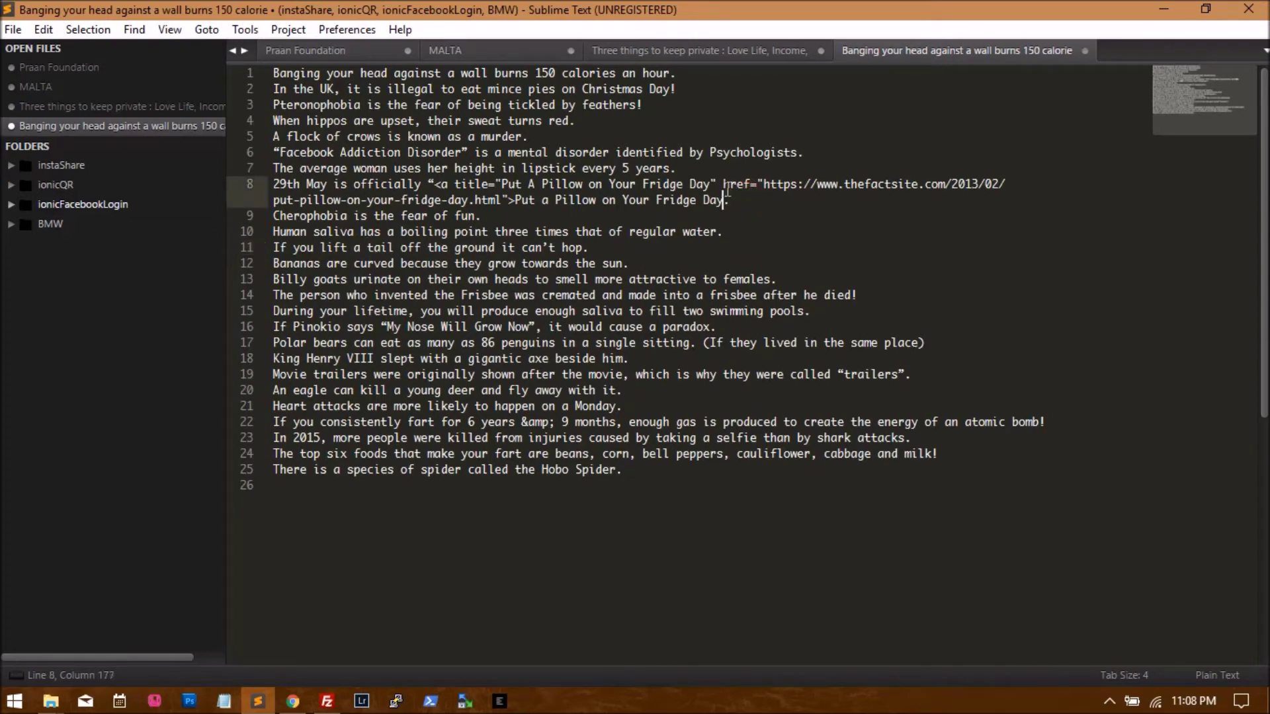
pyautogui.moveTo(509, 200); pyautogui.dragTo(435, 184)
pyautogui.press('BackSpace')
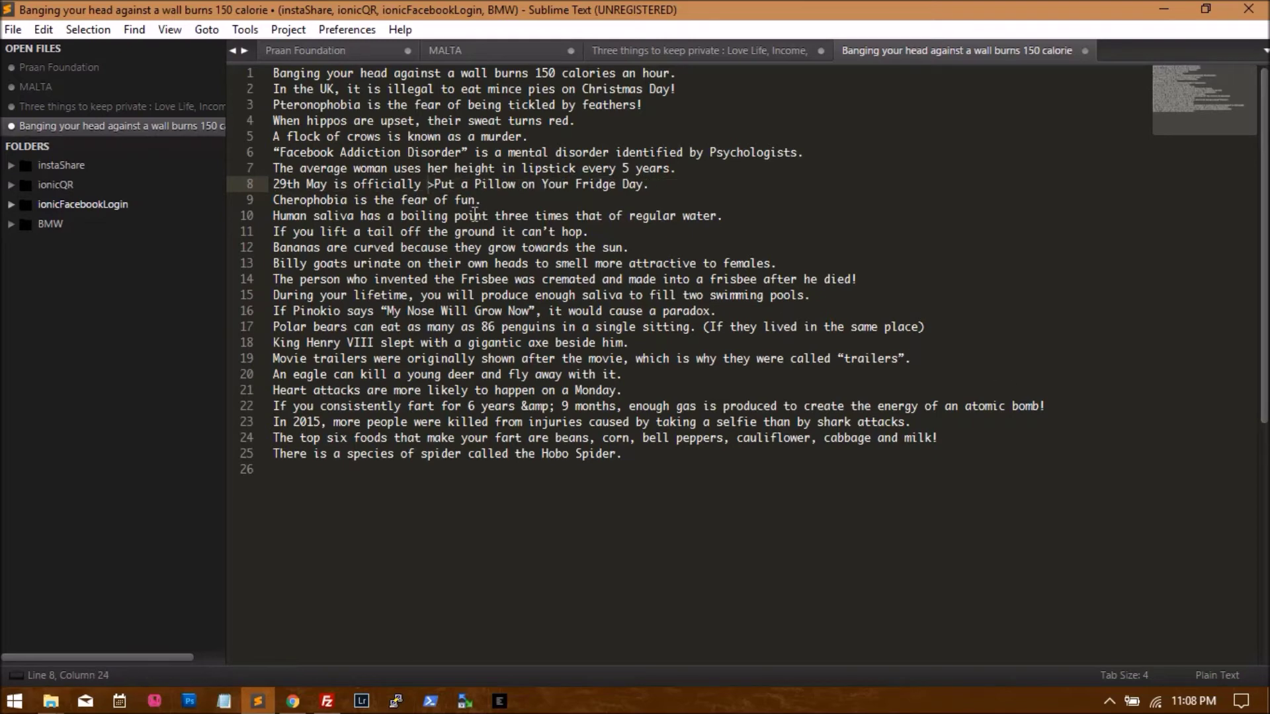
pyautogui.press('Delete')
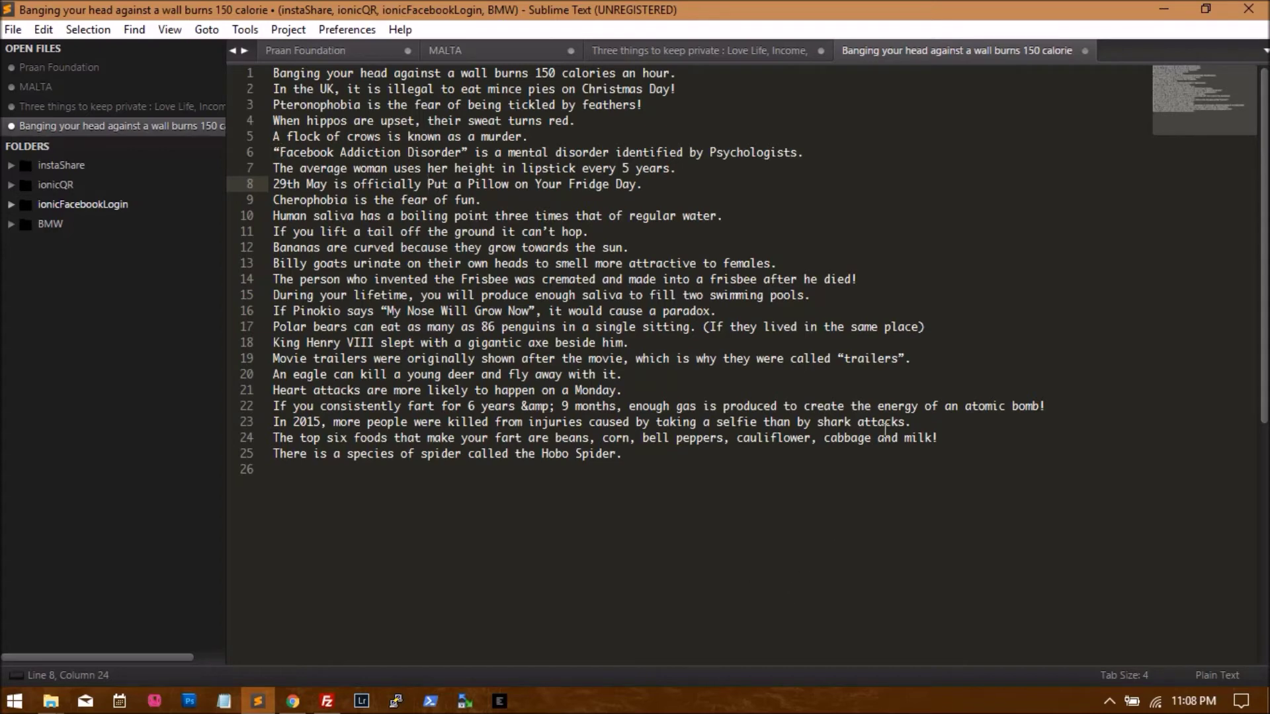
pyautogui.click(745, 477)
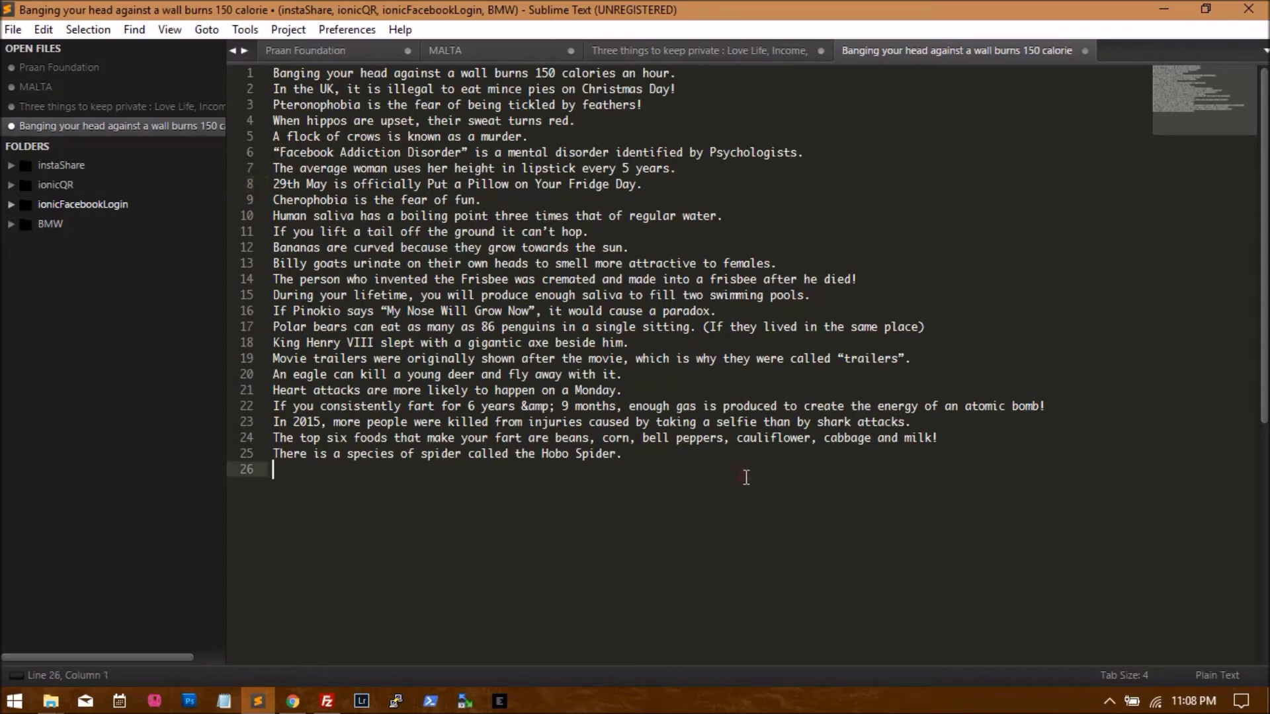
pyautogui.press('BackSpace')
pyautogui.hotkey('ctrl', 'shift', 'Home')
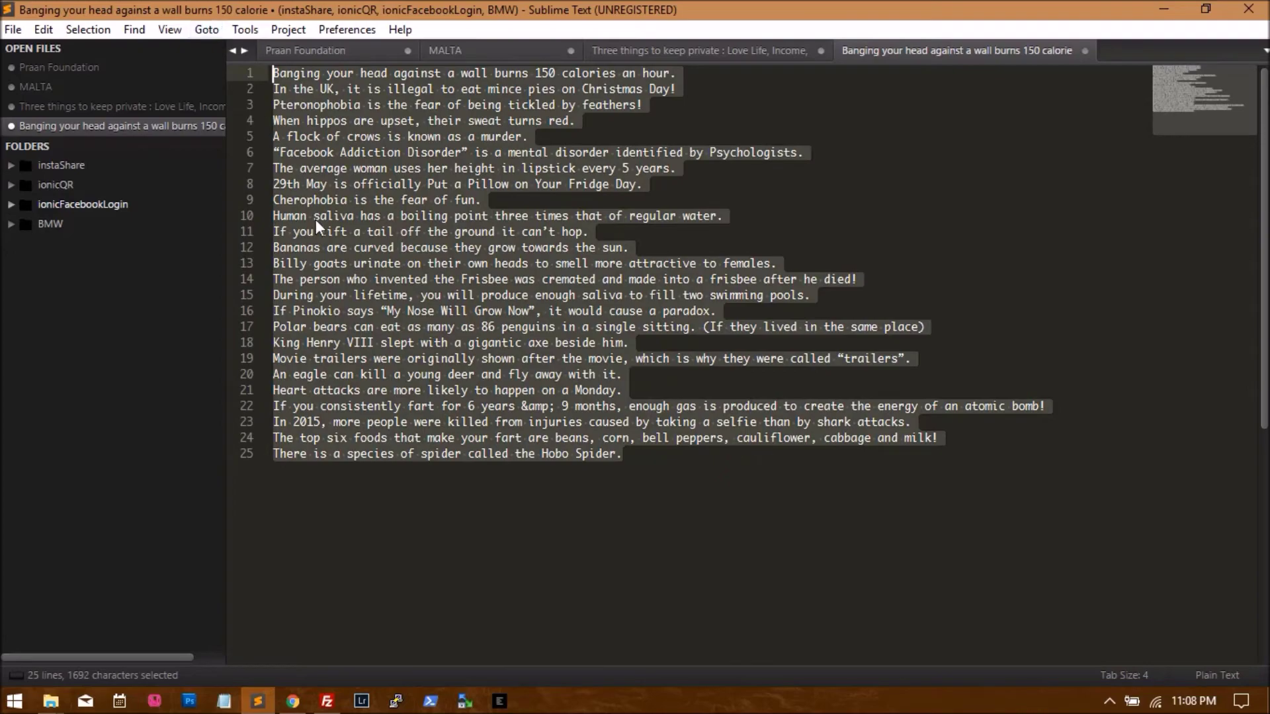
# Add an Alexa speech message to the shoot block and paste the fun facts into it.
pyautogui.click(293, 701)
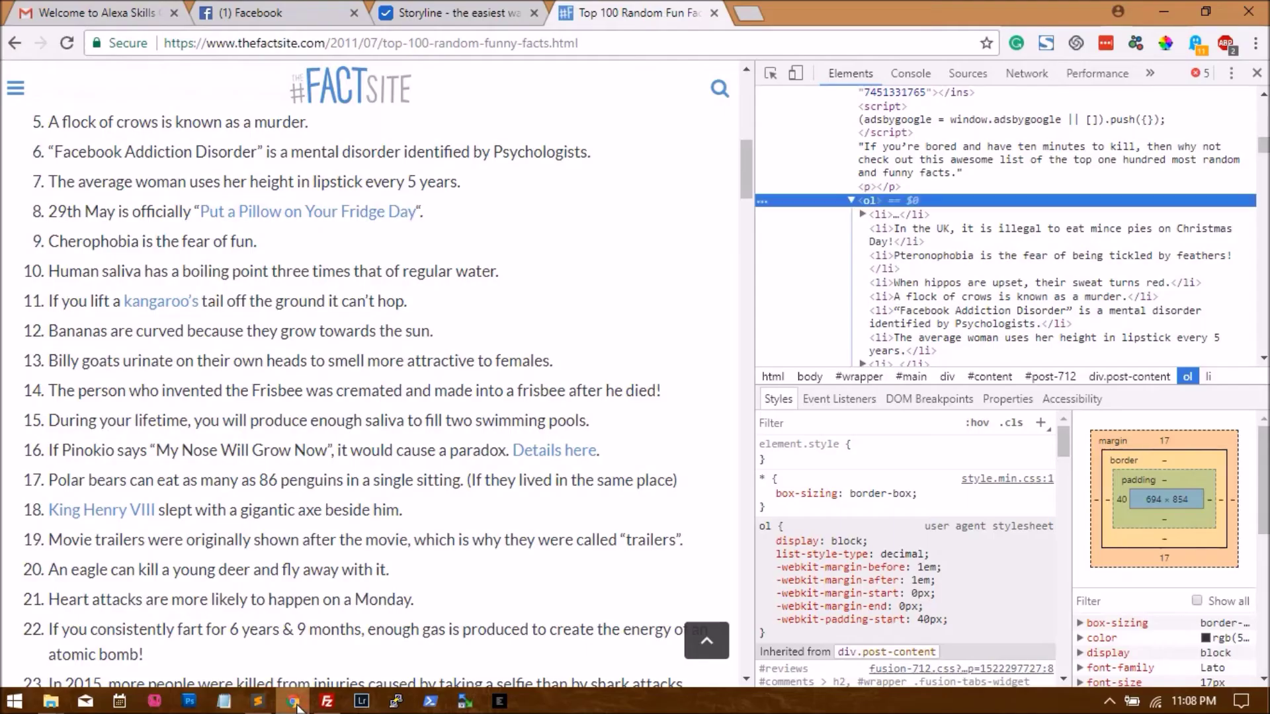
pyautogui.click(491, 11)
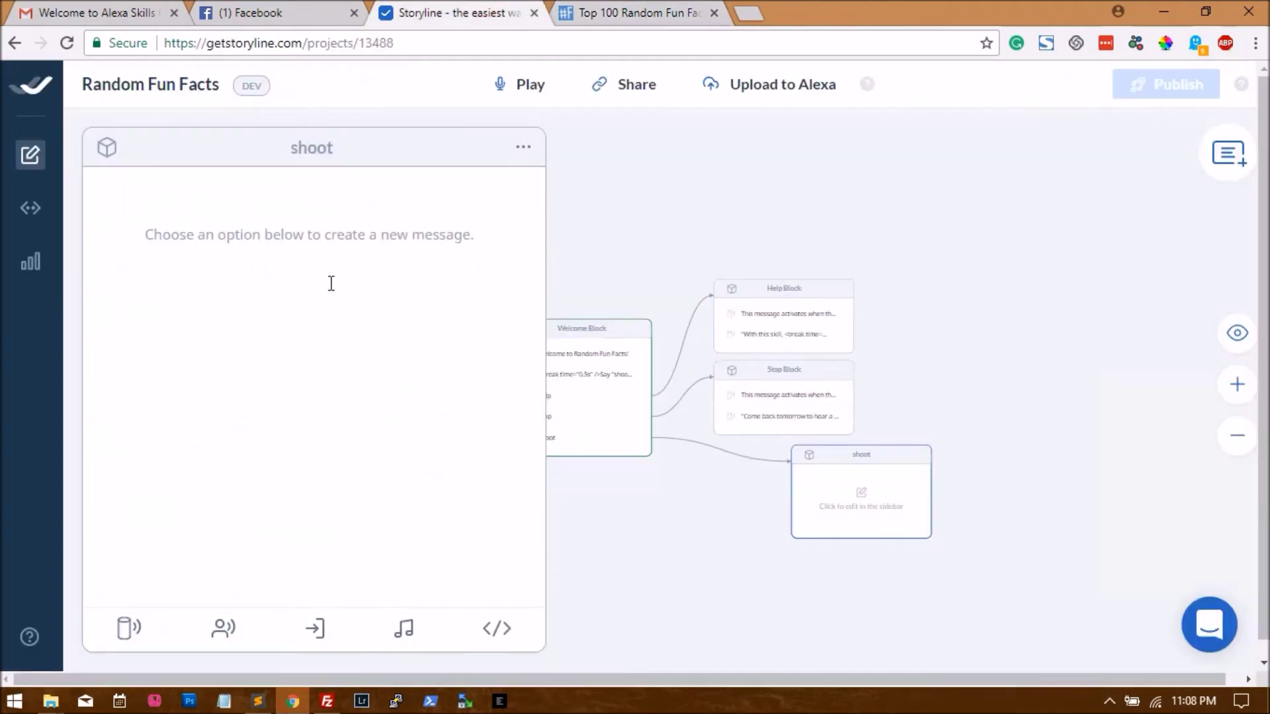
pyautogui.moveTo(144, 235); pyautogui.dragTo(360, 237)
pyautogui.click(360, 329)
pyautogui.click(129, 632)
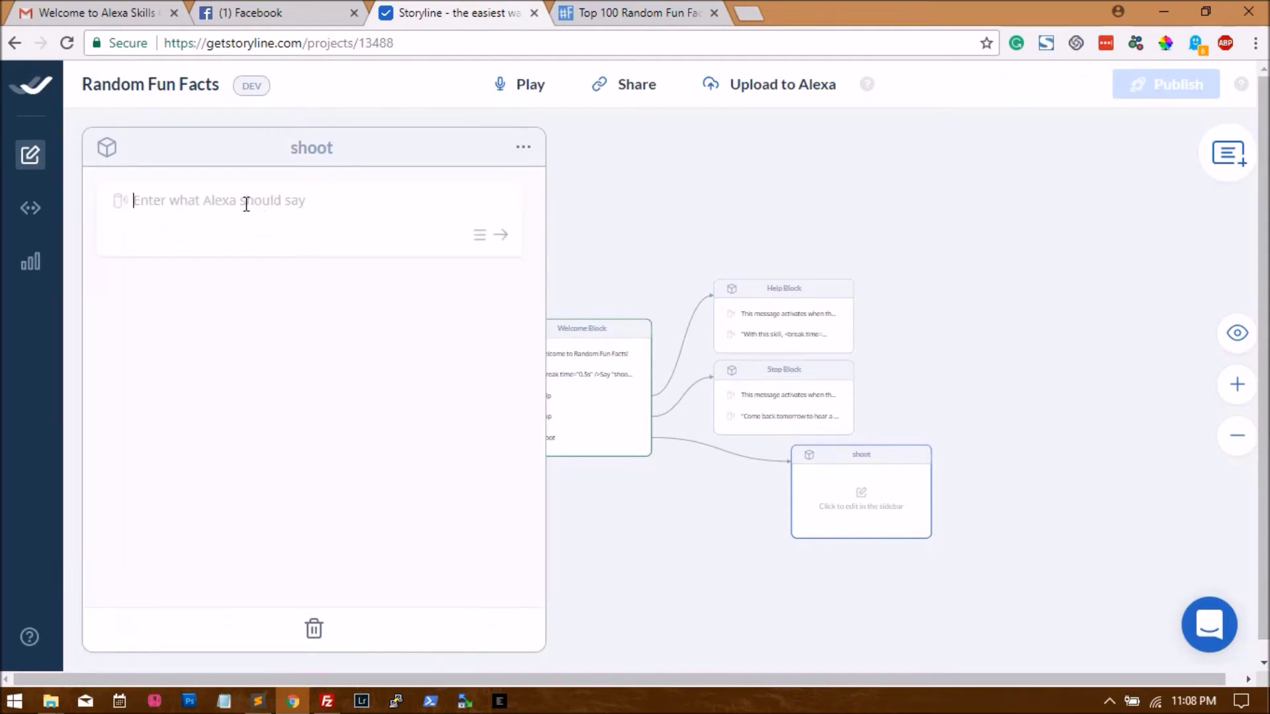
pyautogui.click(246, 203)
pyautogui.hotkey('ctrl', 'v')
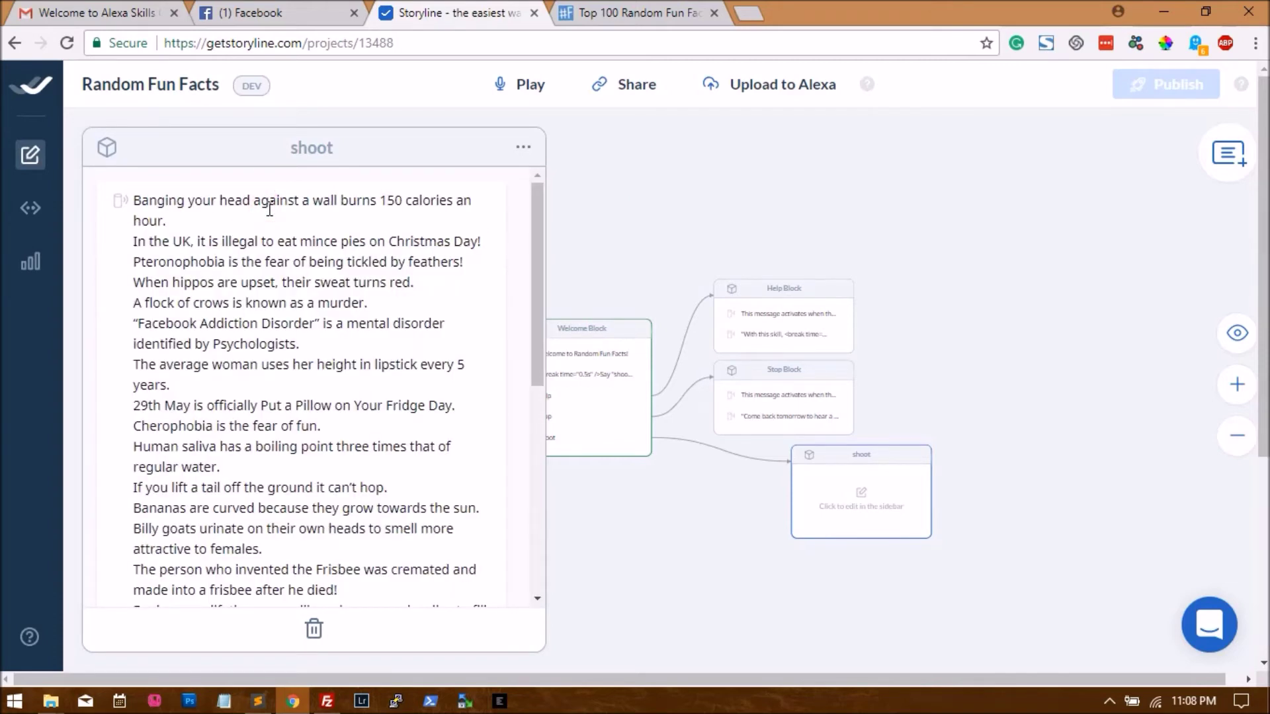
pyautogui.click(537, 287)
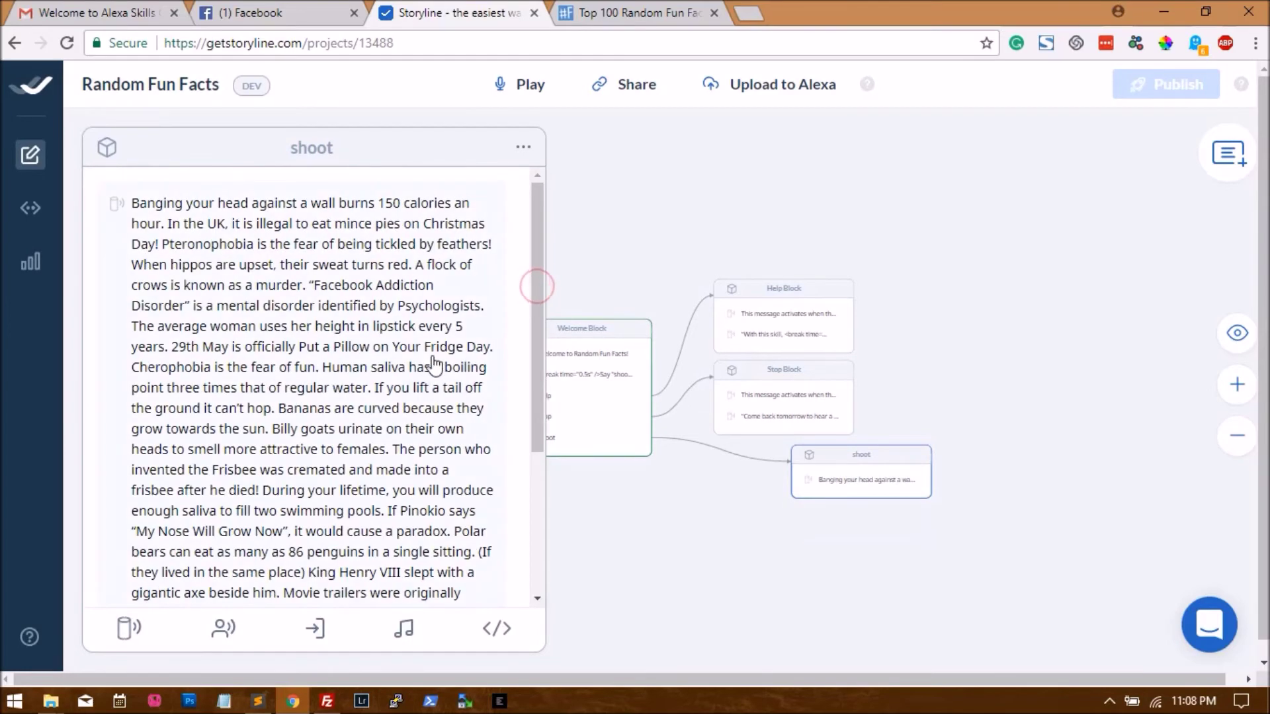
pyautogui.moveTo(537, 344); pyautogui.dragTo(515, 512)
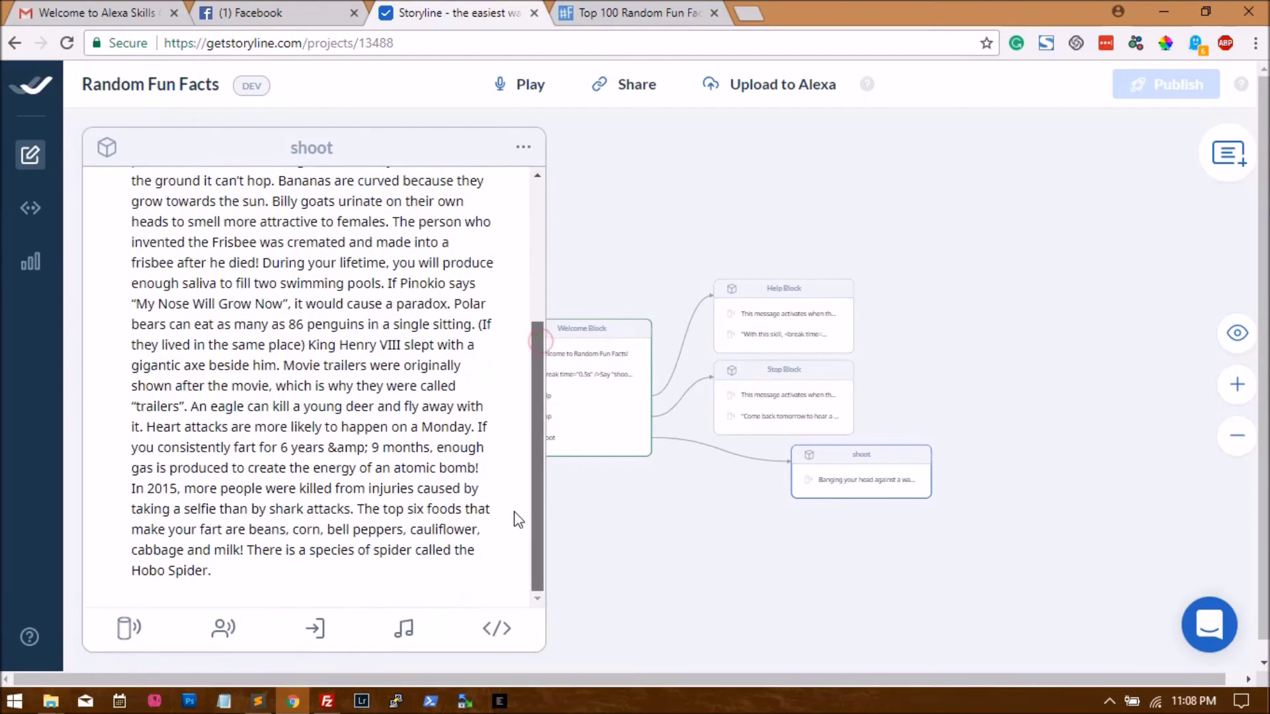
pyautogui.click(378, 373)
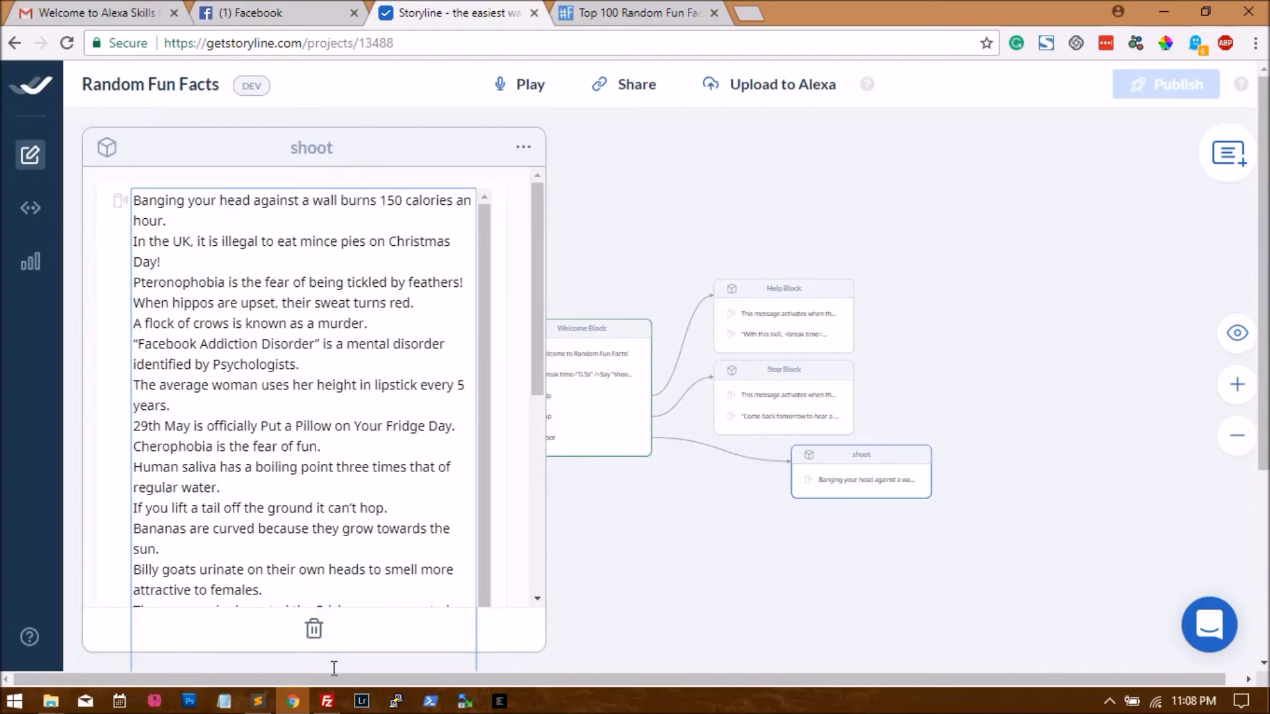
pyautogui.click(538, 355)
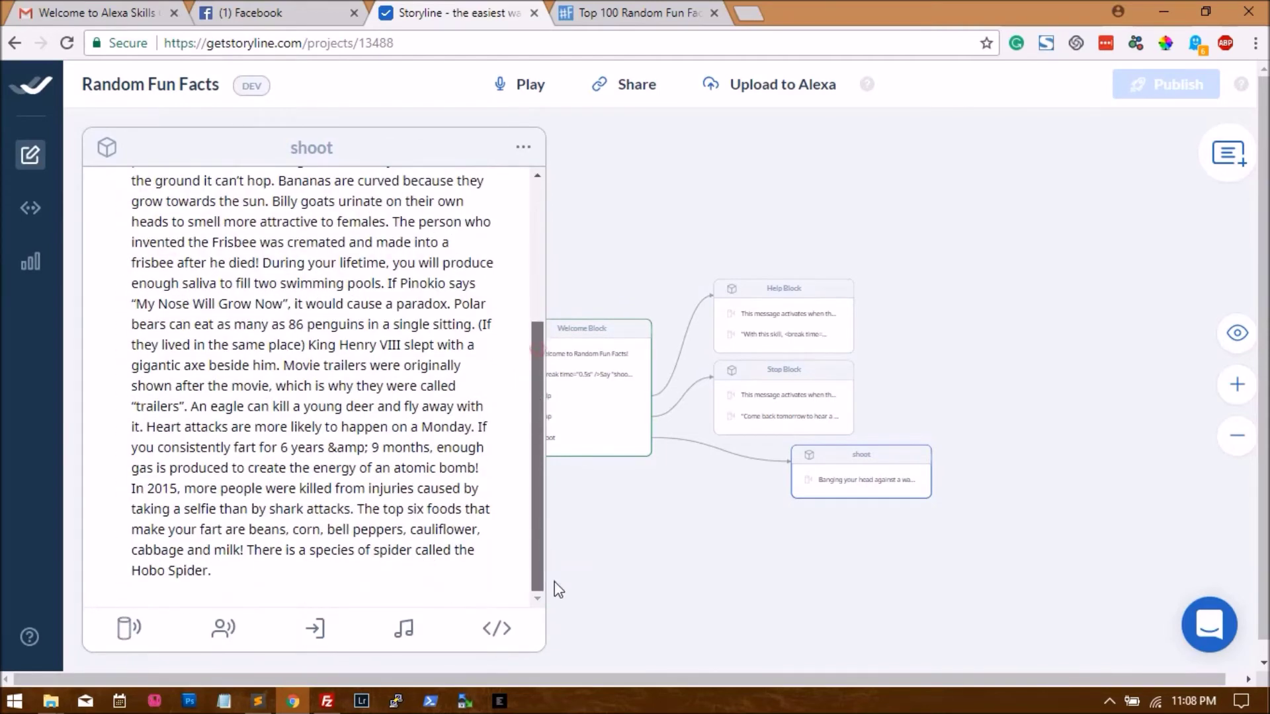
# Clear the pasted fun facts out of the shoot block's speech message.
pyautogui.click(319, 430)
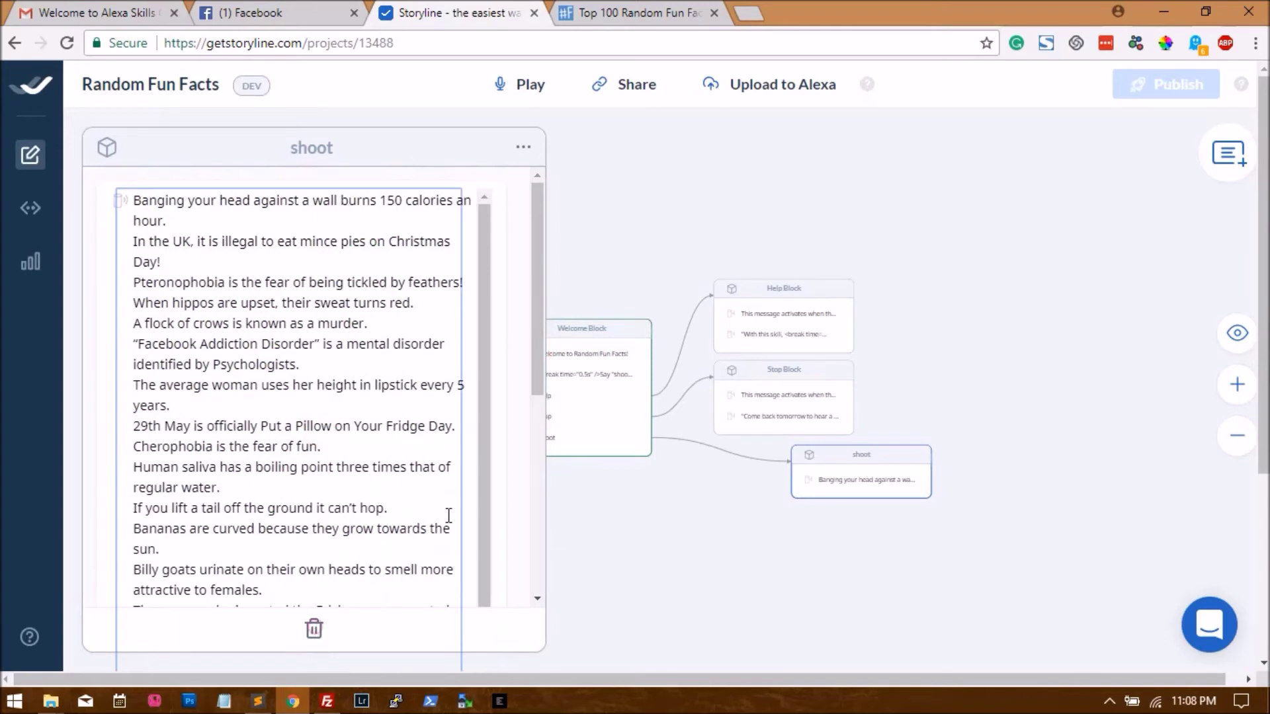
pyautogui.moveTo(537, 359); pyautogui.dragTo(544, 551)
pyautogui.click(391, 567)
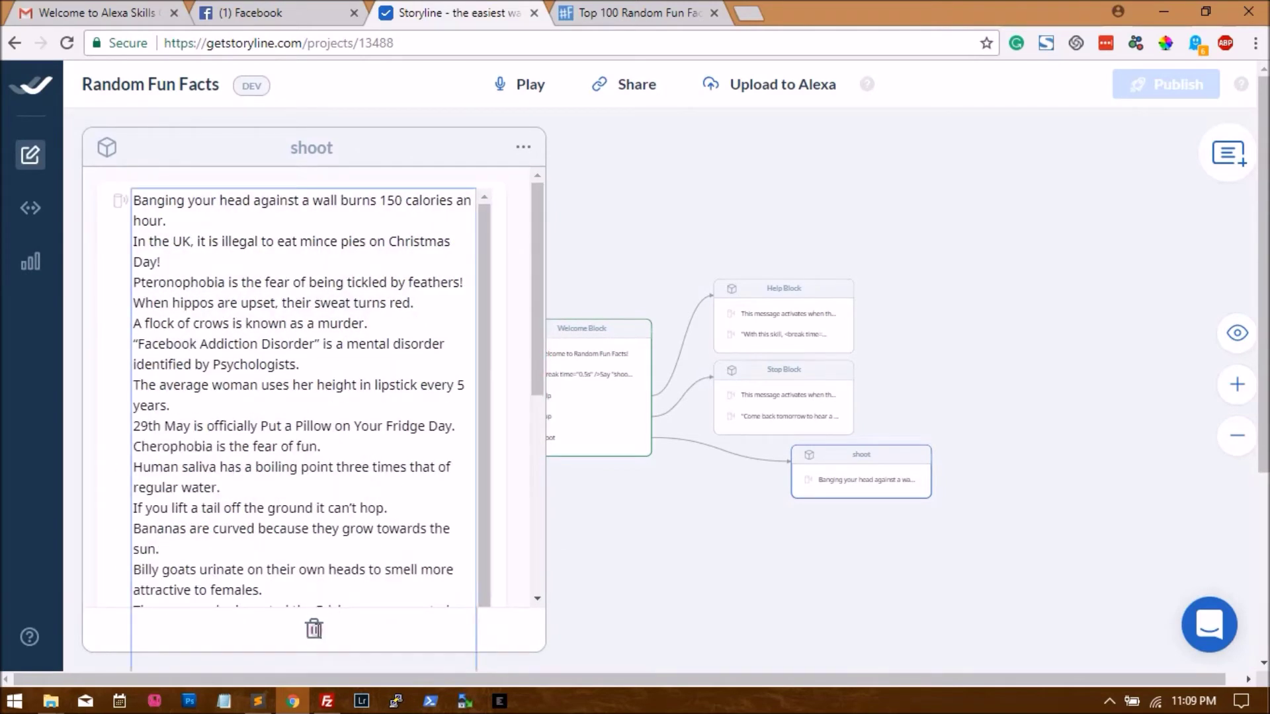
pyautogui.tripleClick(382, 529)
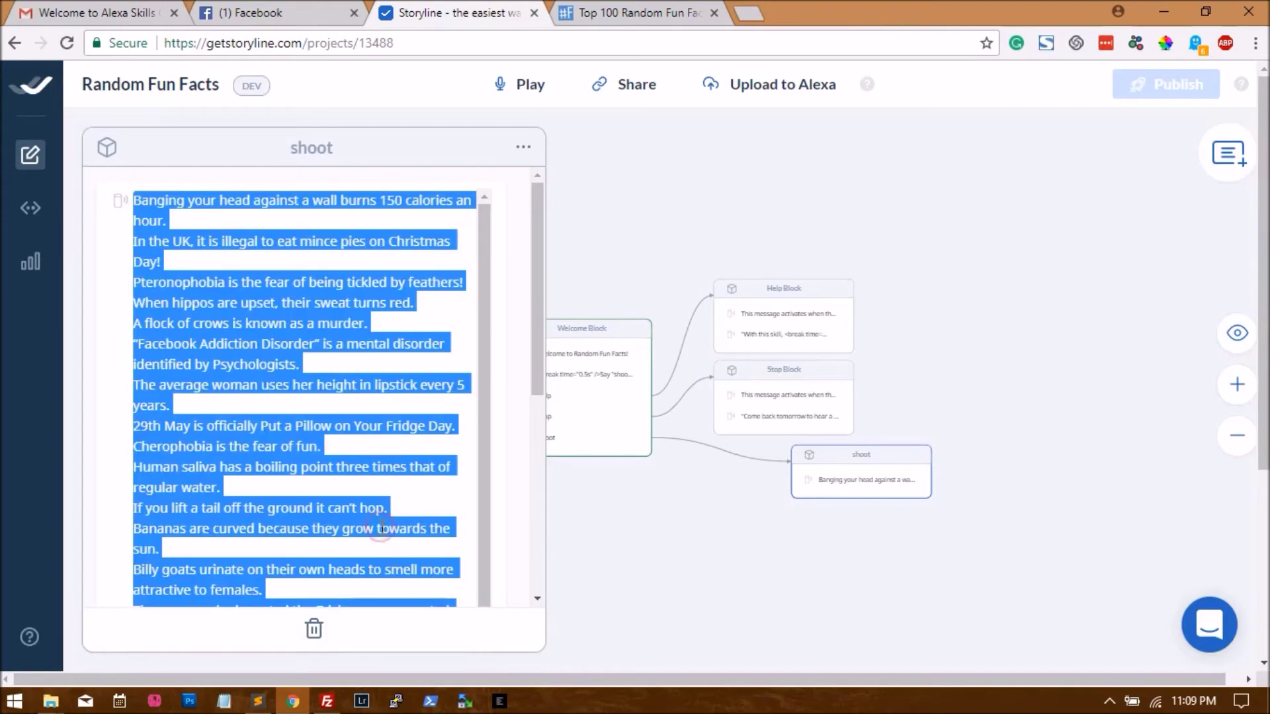
pyautogui.press('BackSpace')
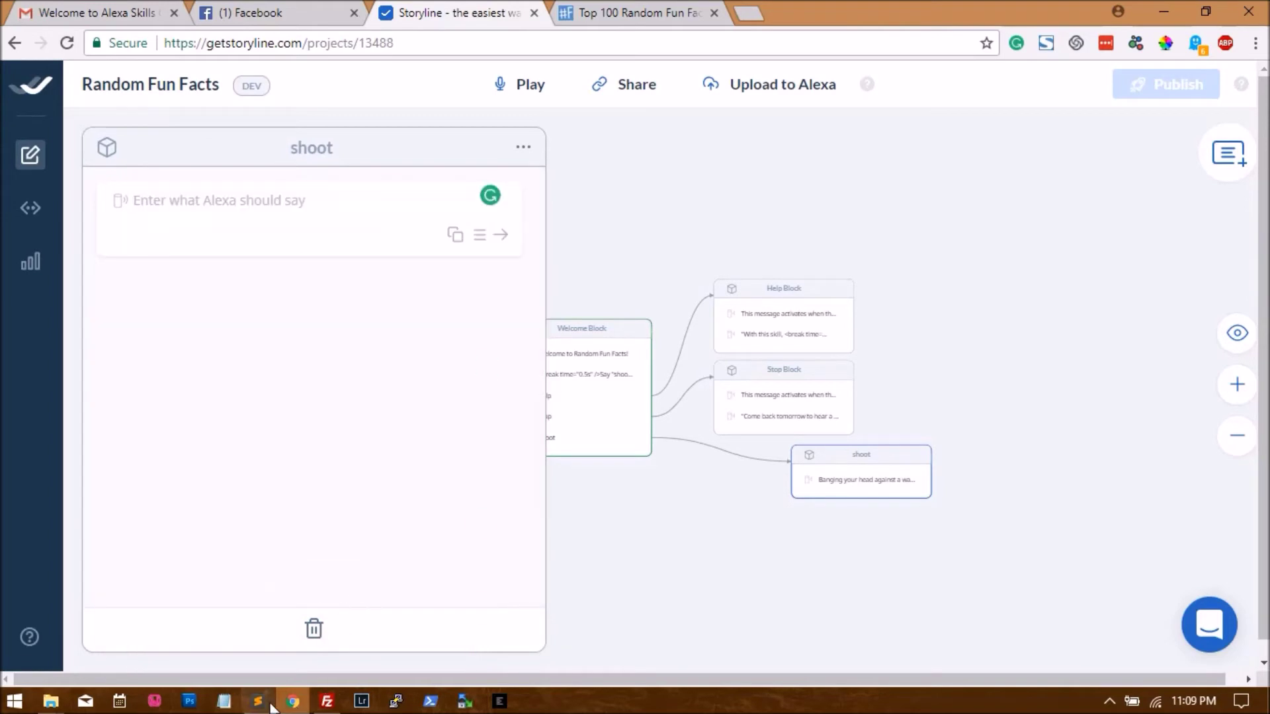
pyautogui.click(259, 701)
# Move the head-against-a-wall fact into the shoot block's say-box and enable random variations.
pyautogui.click(678, 74)
pyautogui.moveTo(677, 74); pyautogui.dragTo(273, 73)
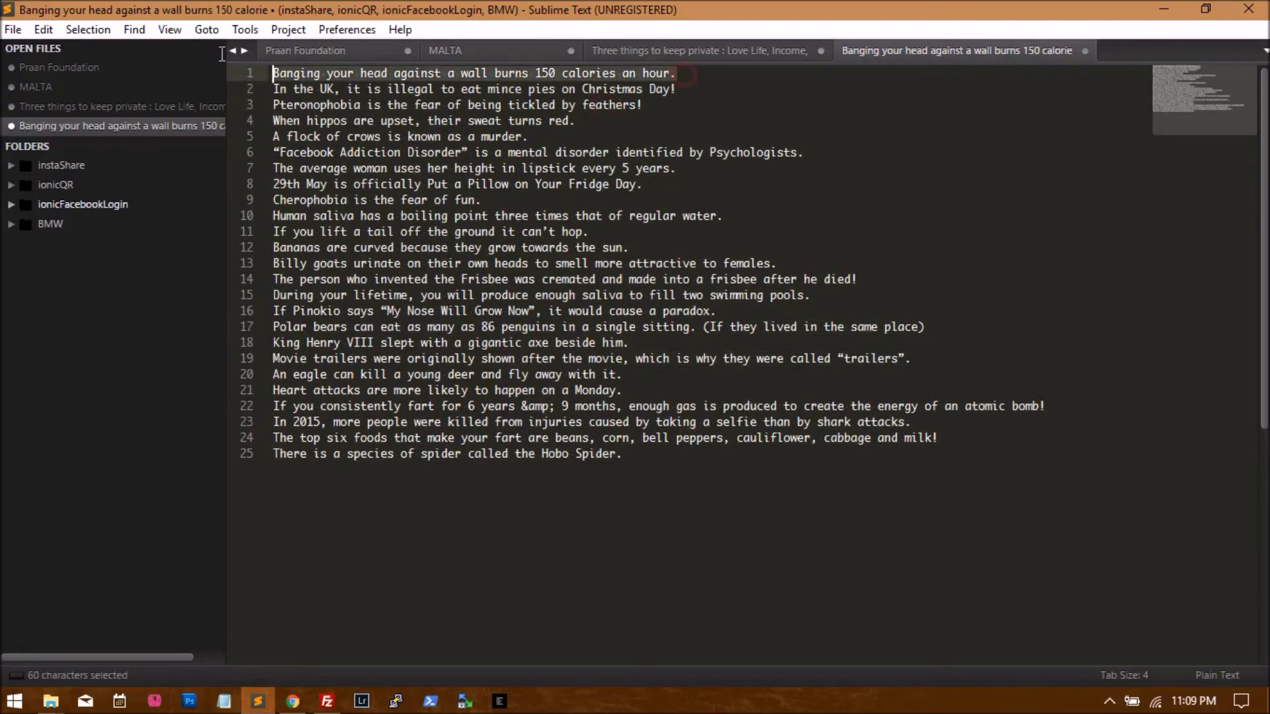
pyautogui.hotkey('ctrl', 'x')
pyautogui.click(293, 701)
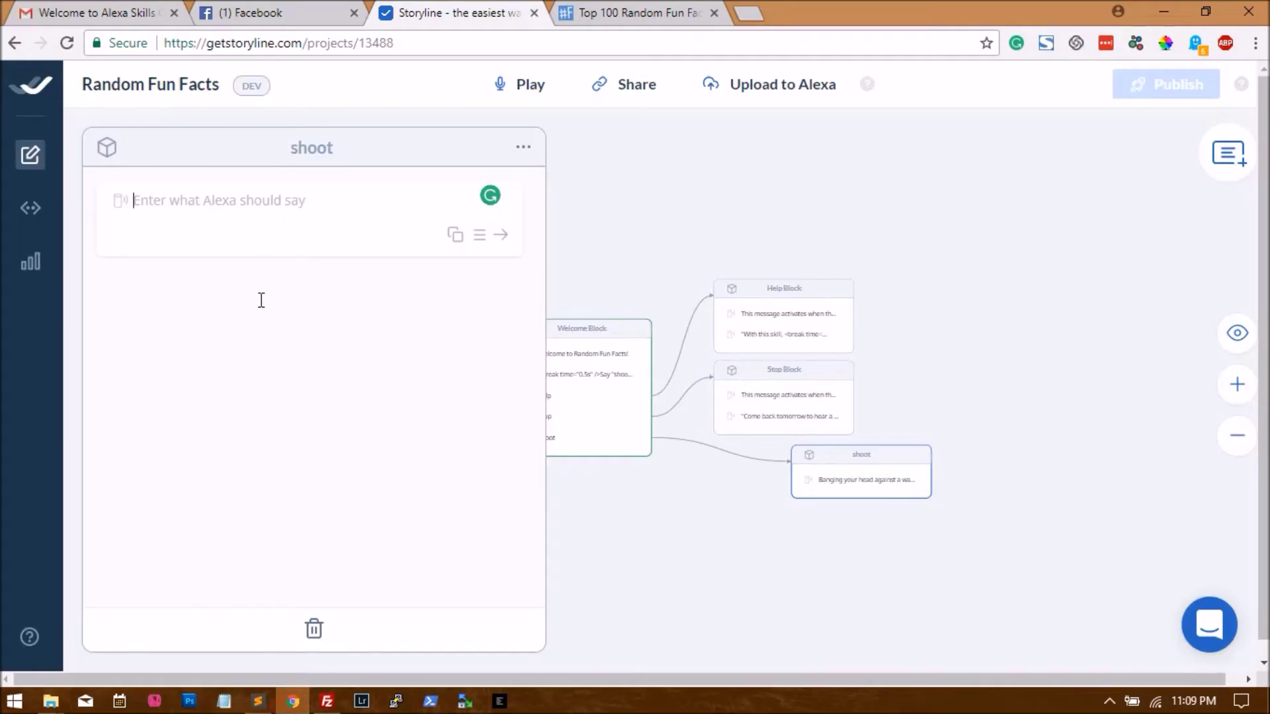
pyautogui.hotkey('ctrl', 'v')
pyautogui.click(486, 260)
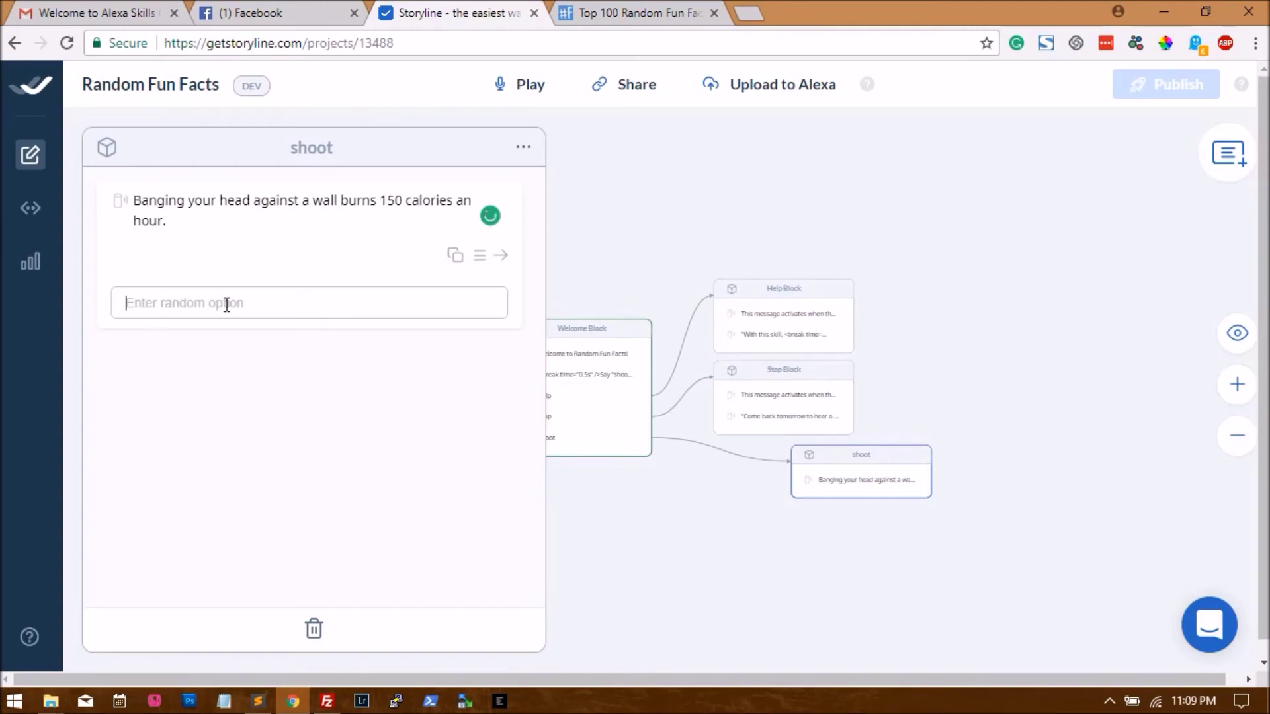
# Add the mince pies fact as the first random alternative.
pyautogui.click(259, 701)
pyautogui.moveTo(699, 82); pyautogui.dragTo(252, 90)
pyautogui.hotkey('ctrl', 'x')
pyautogui.hotkey('alt', 'Tab')
pyautogui.hotkey('ctrl', 'v')
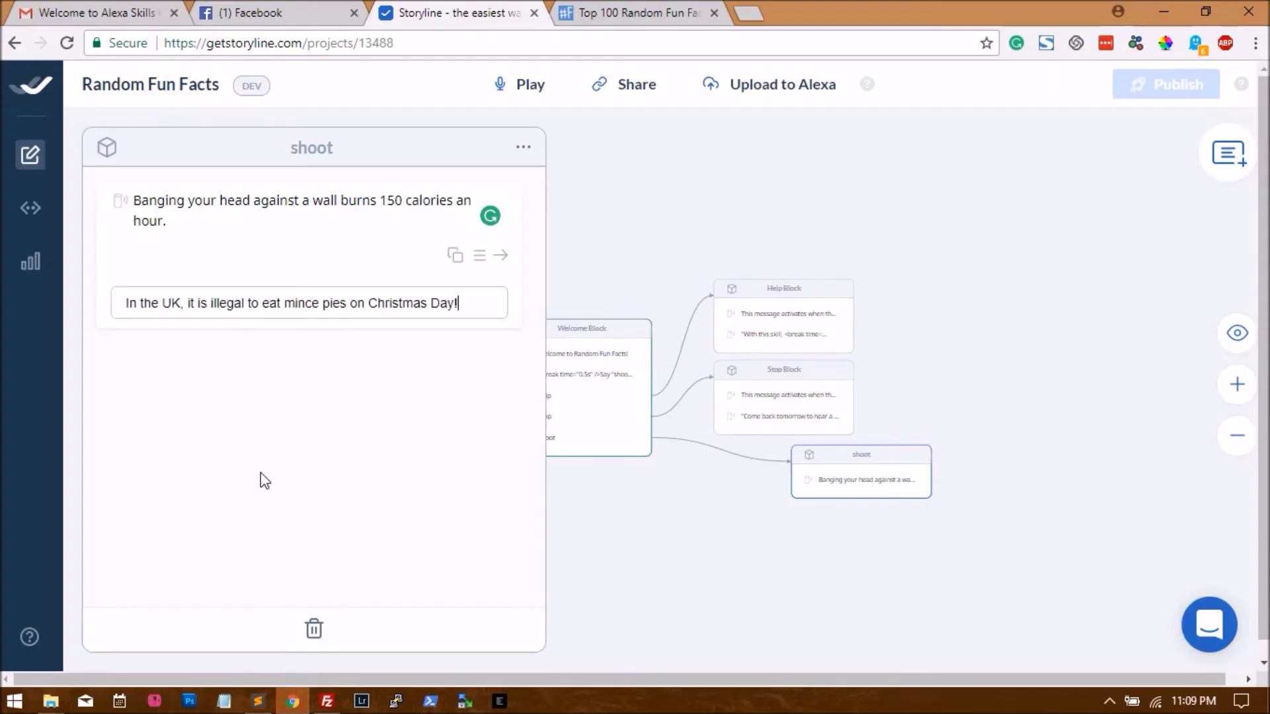
pyautogui.press('Return')
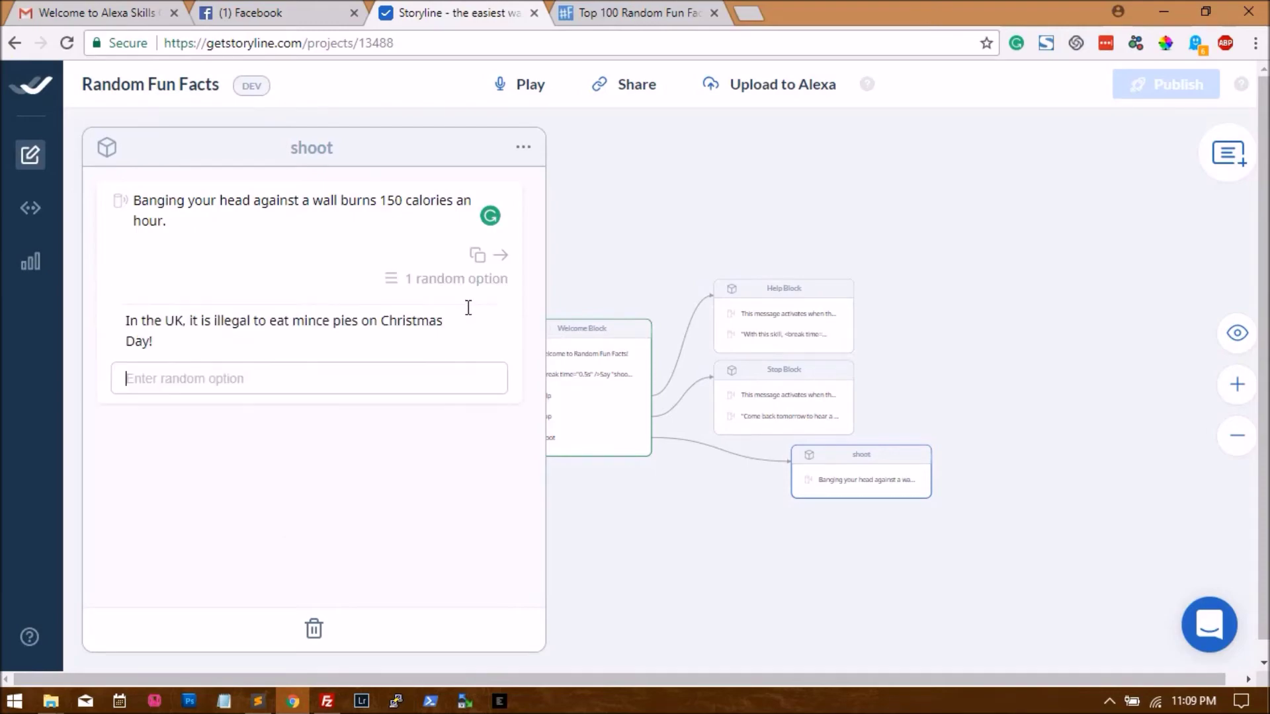
# Add the Pteronophobia fact as the second random alternative.
pyautogui.click(258, 701)
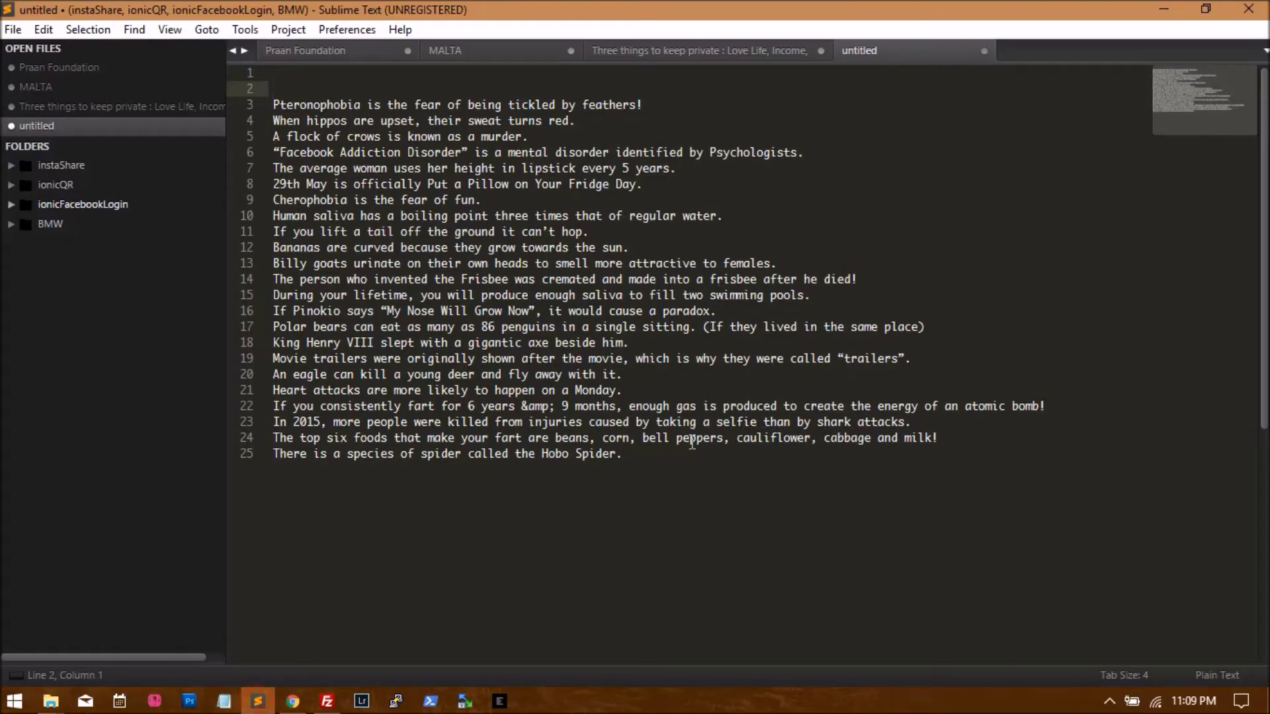
pyautogui.moveTo(668, 455); pyautogui.dragTo(271, 104)
pyautogui.hotkey('ctrl', 'x')
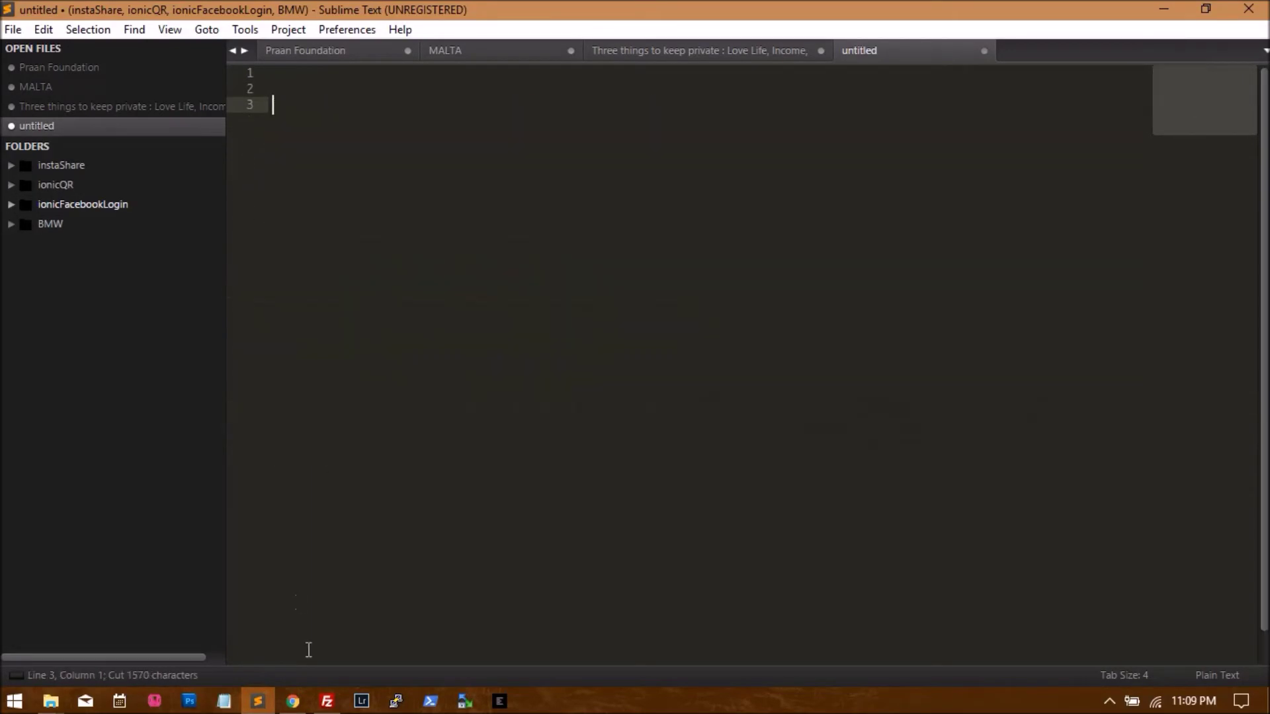
pyautogui.hotkey('ctrl', 'v')
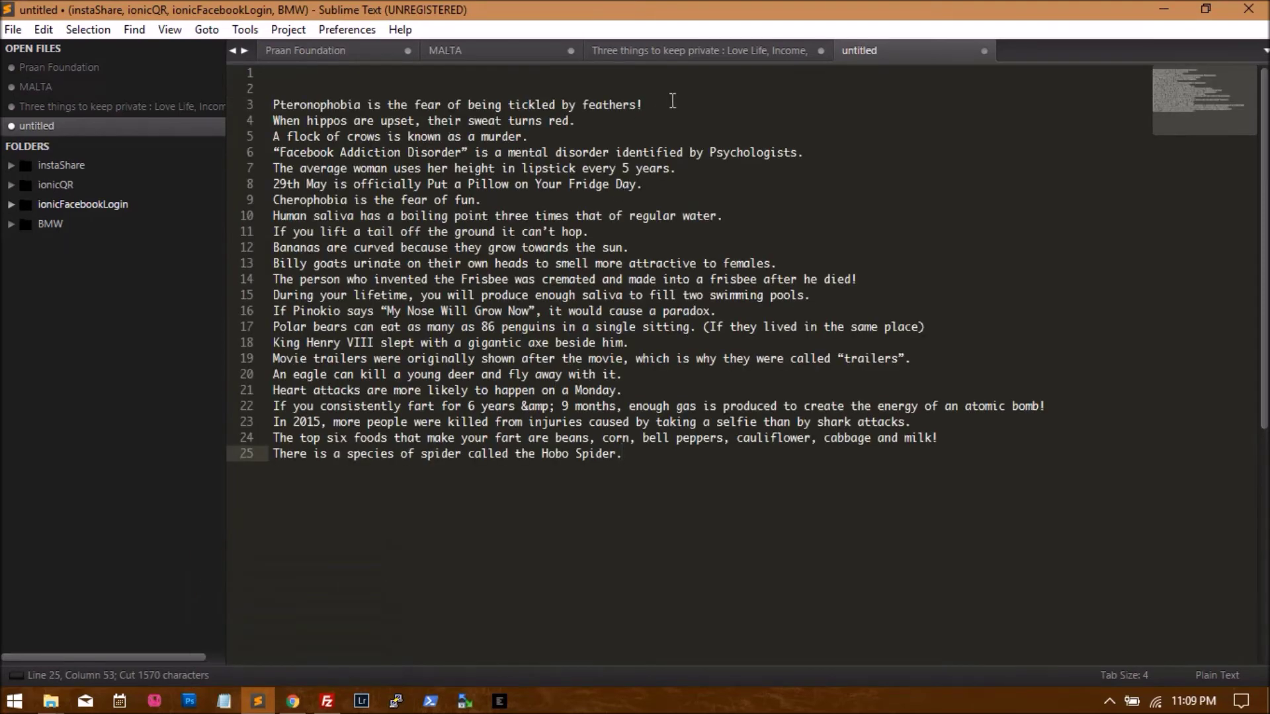
pyautogui.moveTo(672, 100); pyautogui.dragTo(272, 105)
pyautogui.hotkey('ctrl', 'x')
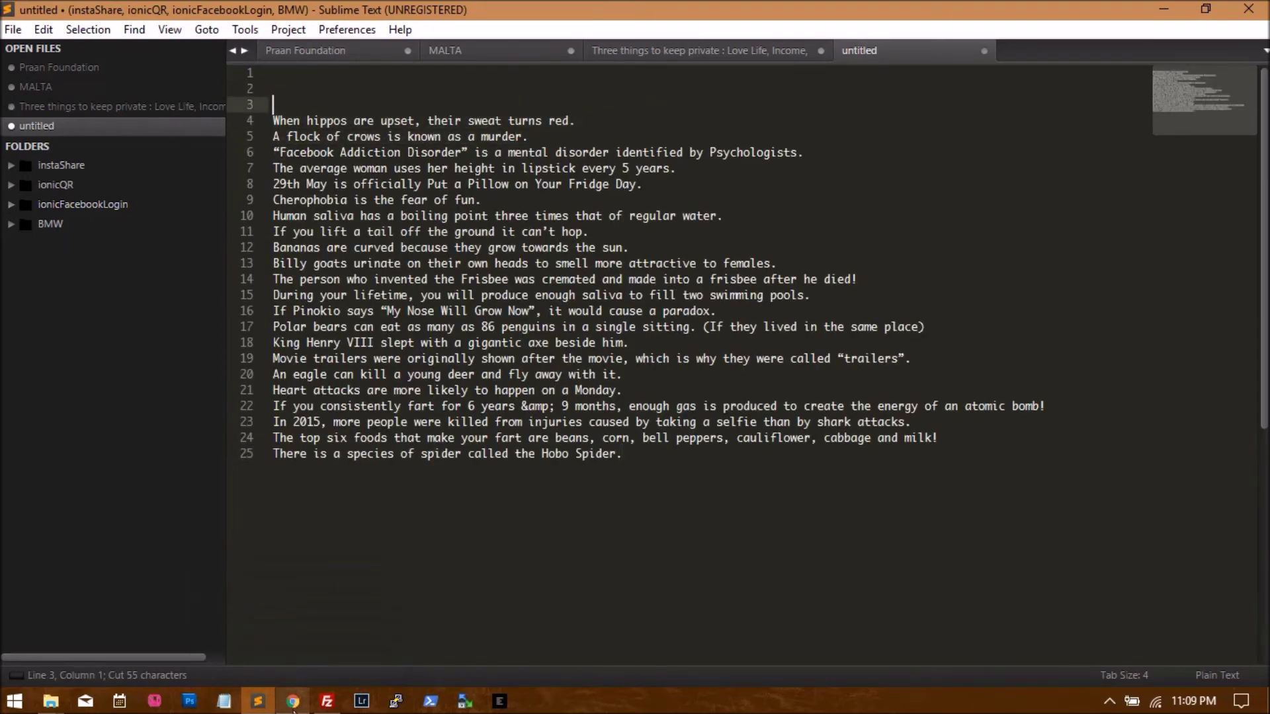
pyautogui.click(293, 704)
pyautogui.hotkey('ctrl', 'v')
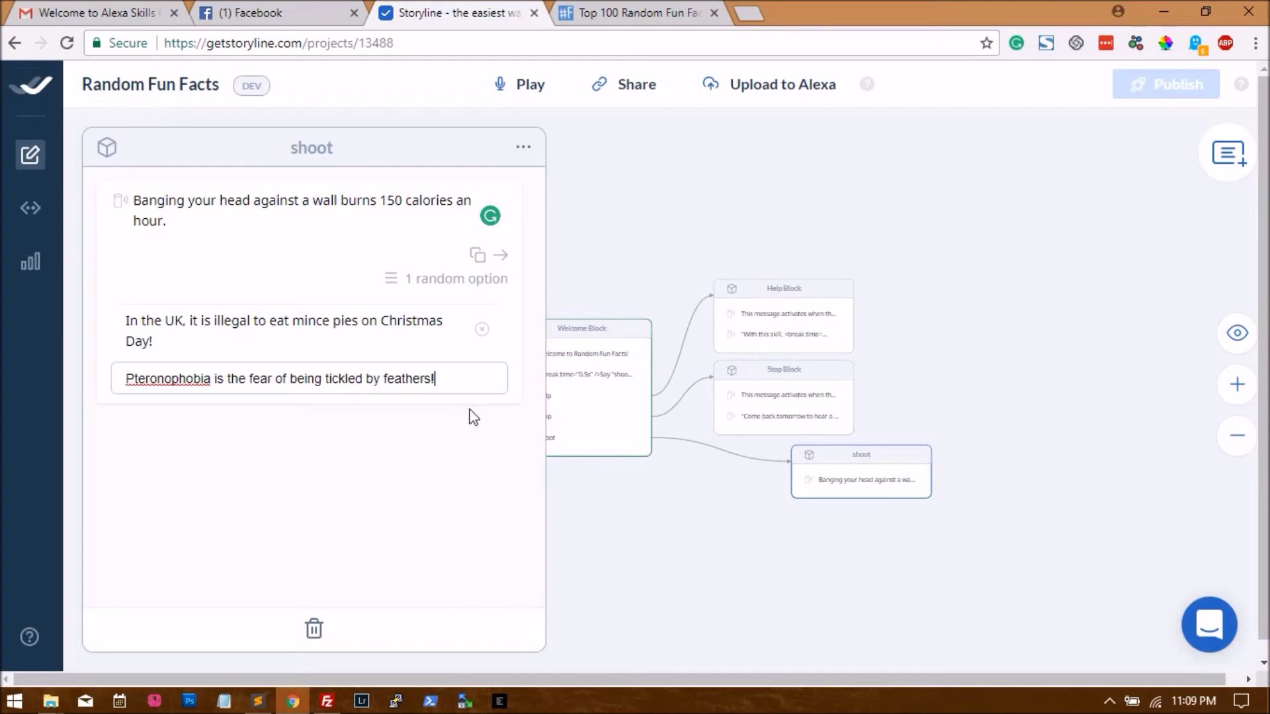
pyautogui.press('Return')
# Add the hippo sweat fact as the third random alternative.
pyautogui.click(258, 700)
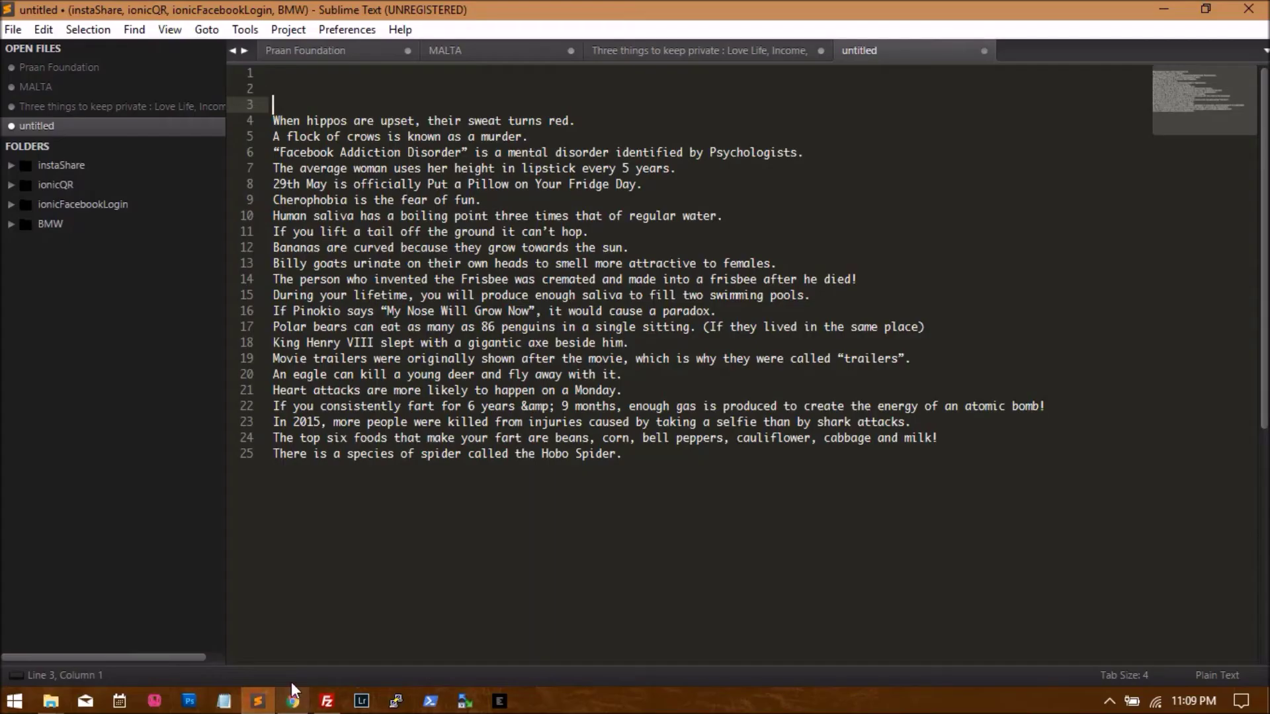
pyautogui.moveTo(574, 120); pyautogui.dragTo(272, 120)
pyautogui.hotkey('ctrl', 'x')
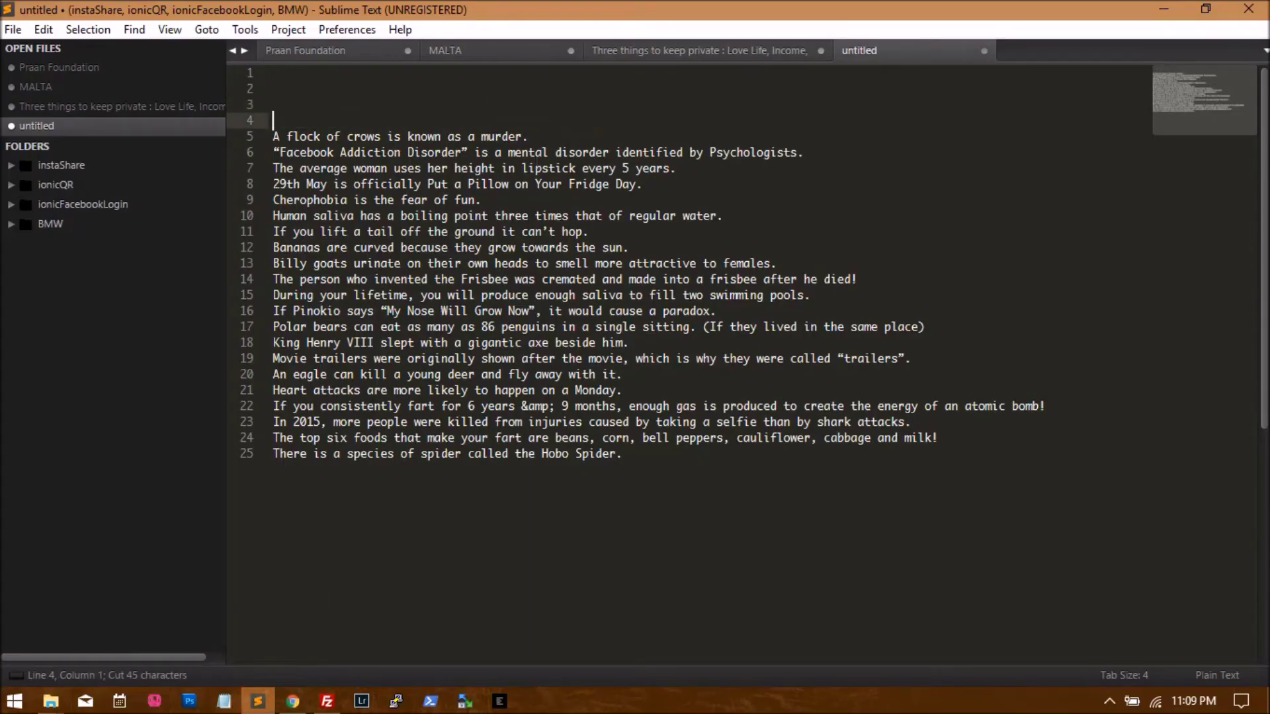
pyautogui.click(293, 701)
pyautogui.hotkey('ctrl', 'v')
pyautogui.press('Return')
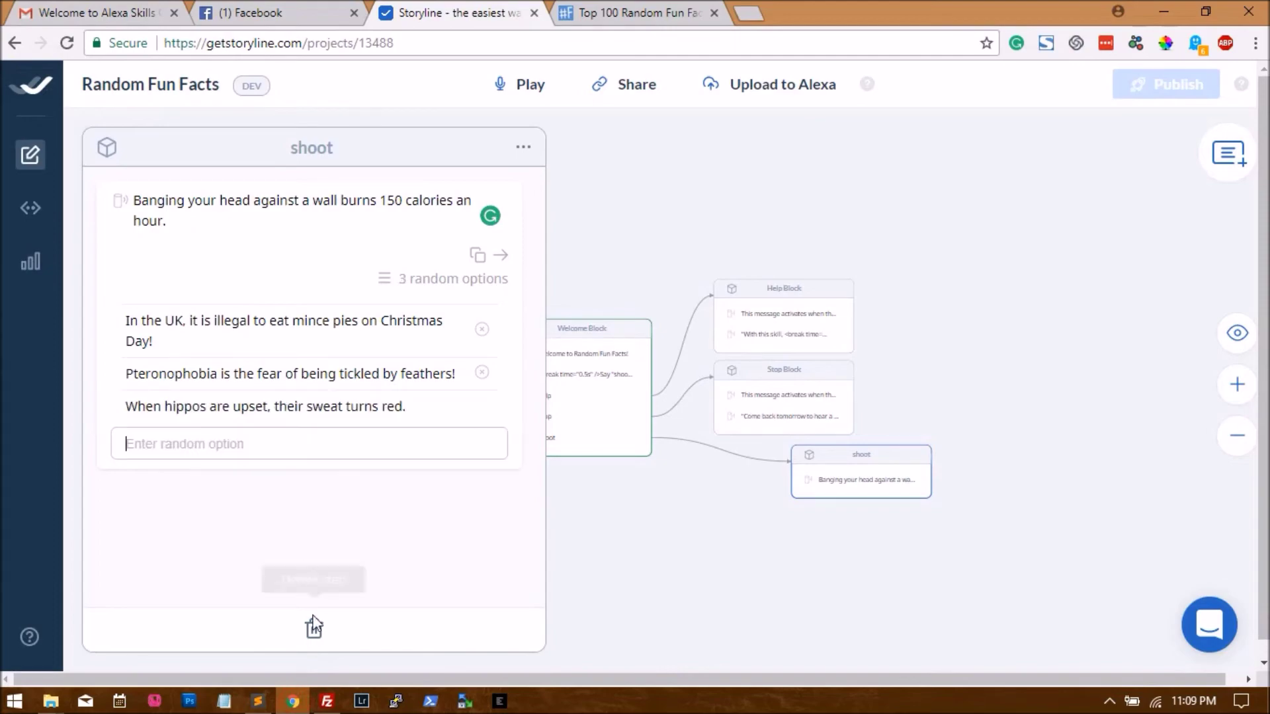
# Paste the crows fact as another option and finish editing the fact's variations.
pyautogui.click(266, 709)
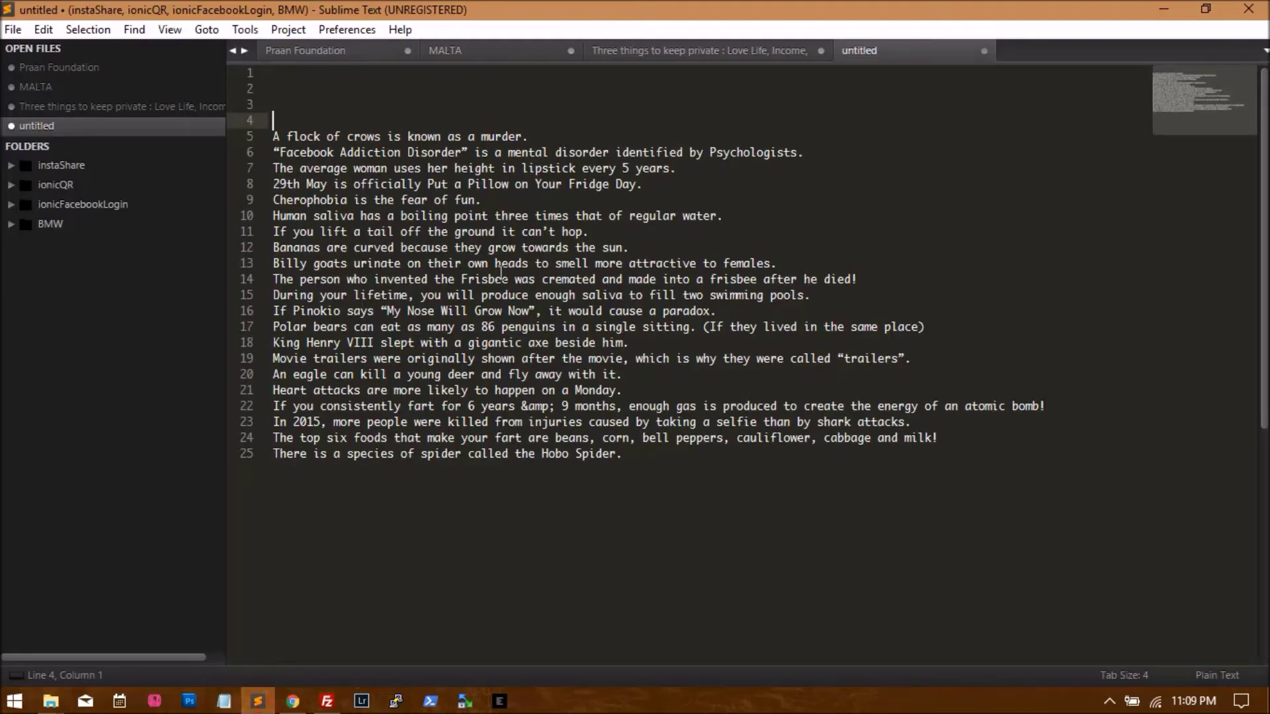
pyautogui.click(552, 142)
pyautogui.keyDown('shift'); pyautogui.click(273, 136); pyautogui.keyUp('shift')
pyautogui.hotkey('ctrl', 'x')
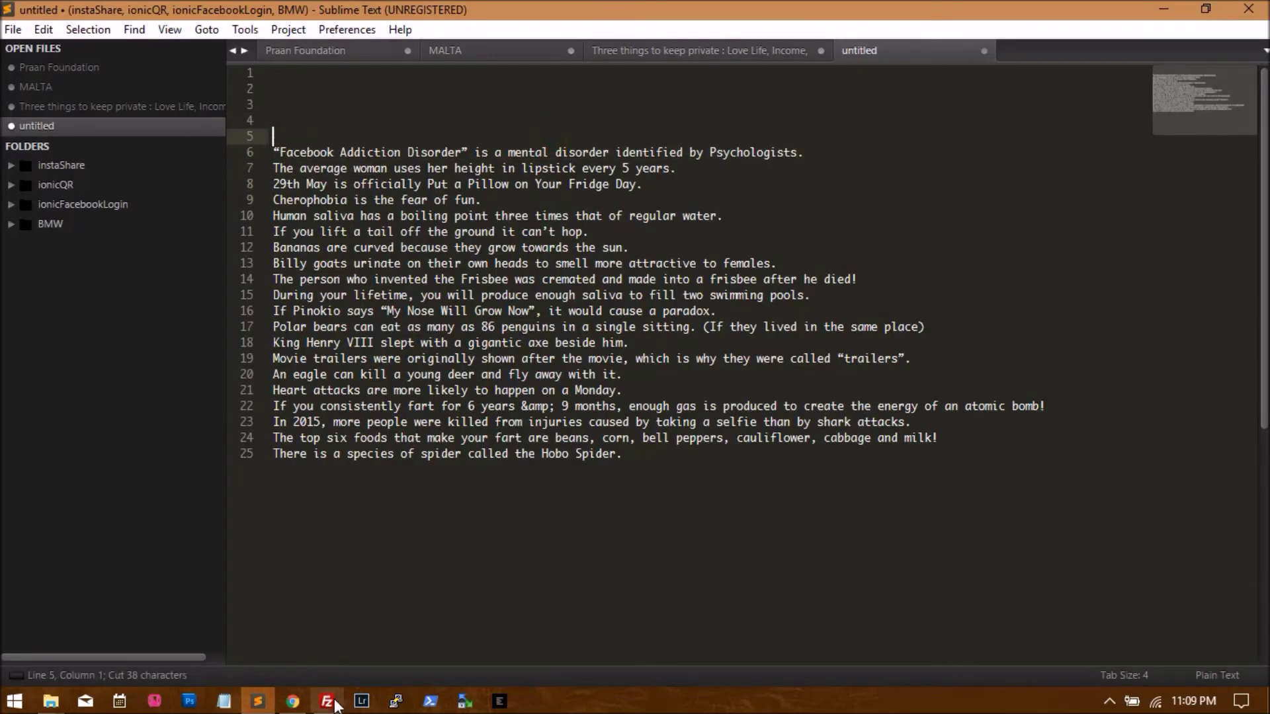
pyautogui.click(292, 702)
pyautogui.hotkey('ctrl', 'v')
pyautogui.click(368, 534)
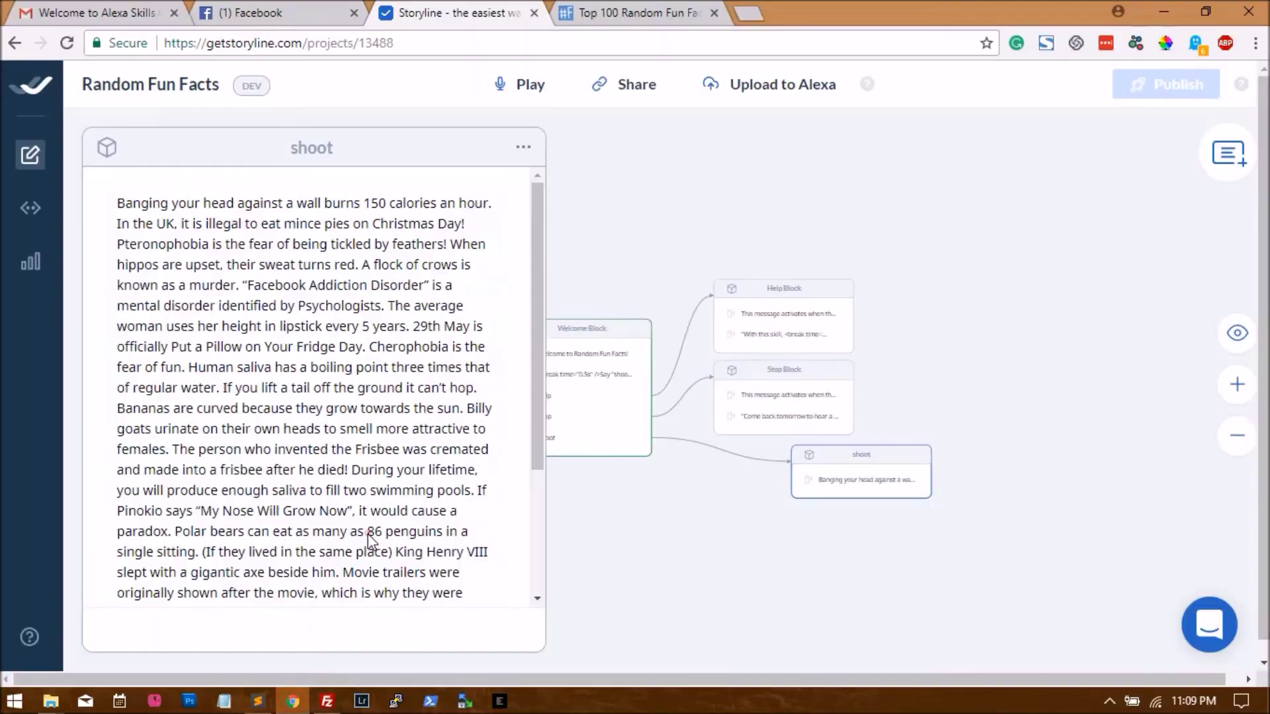
pyautogui.click(405, 205)
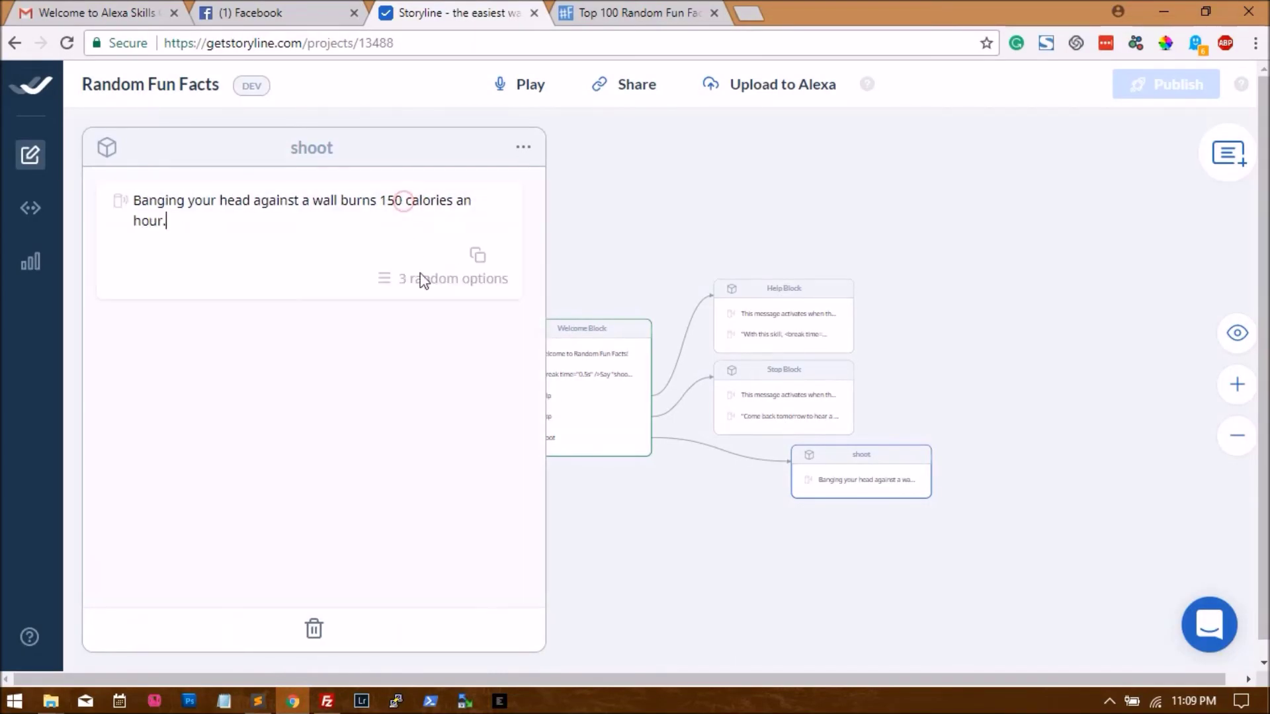
pyautogui.click(420, 421)
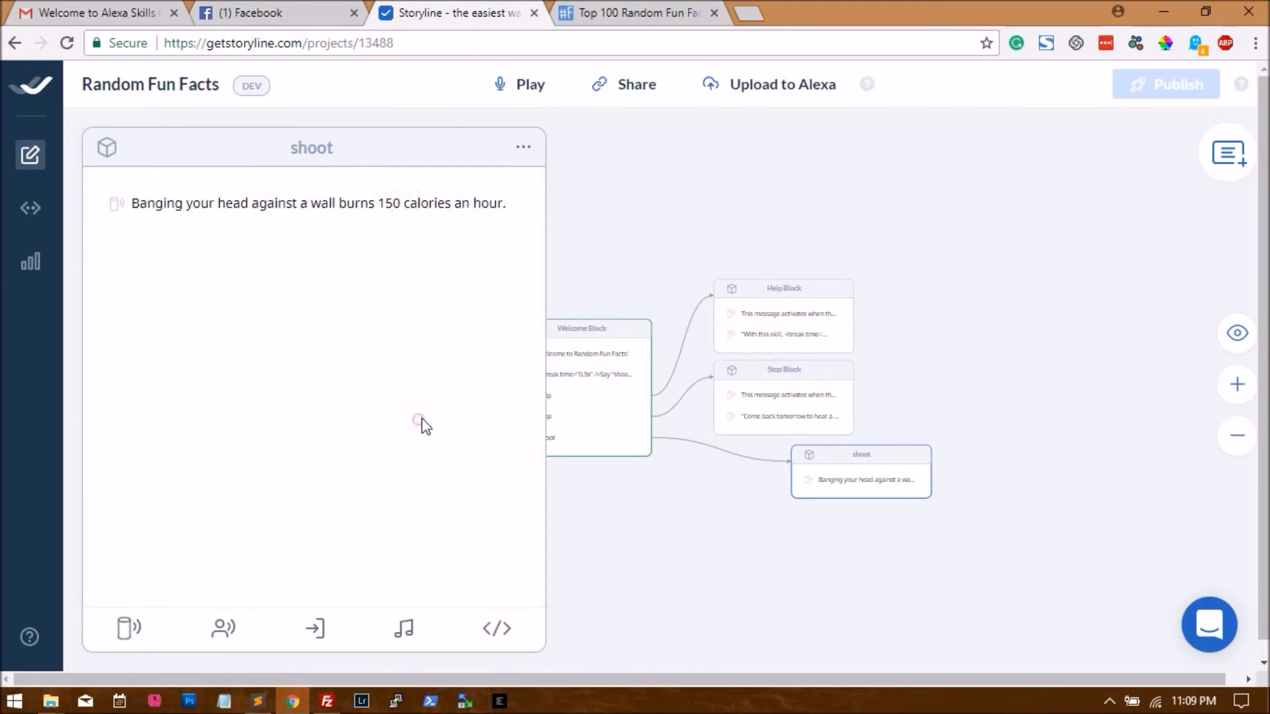
# Add an Alexa line with a short break before asking "Want to hear one more?".
pyautogui.click(132, 631)
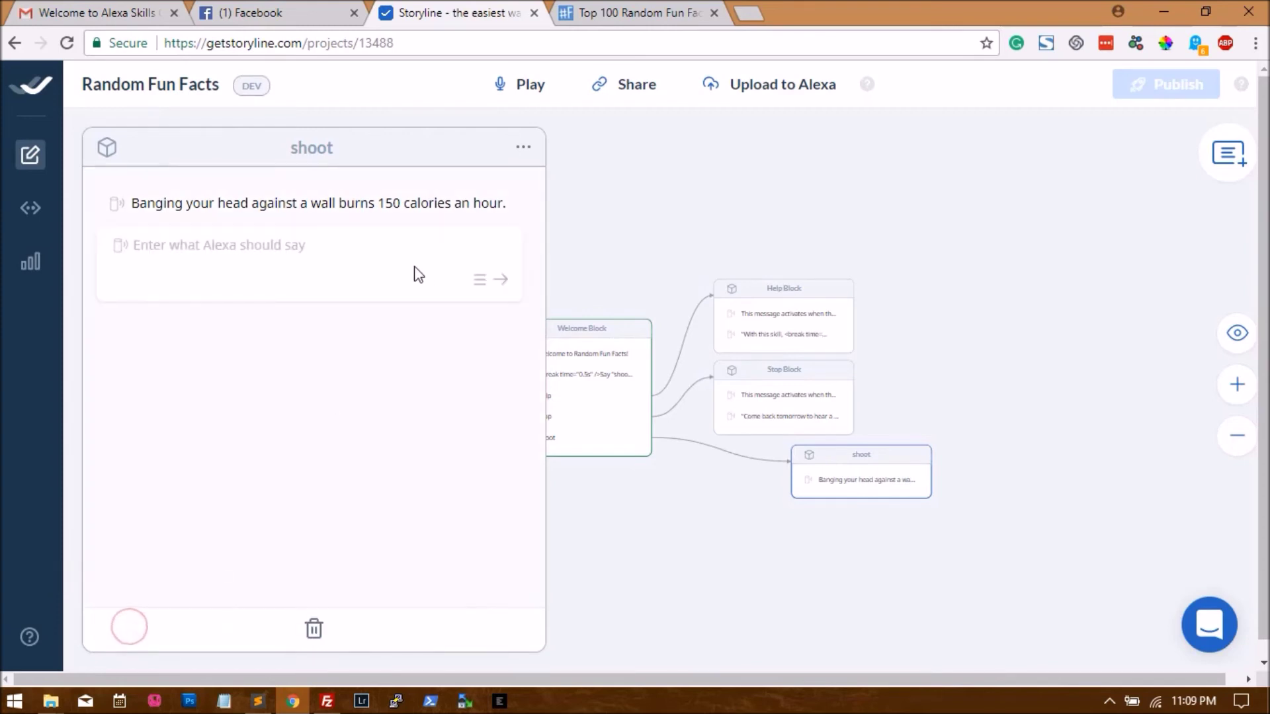
pyautogui.write('Wan')
pyautogui.press('BackSpace')
pyautogui.press('BackSpace')
pyautogui.press('BackSpace')
pyautogui.write('<break time="0.5s" />Want o')
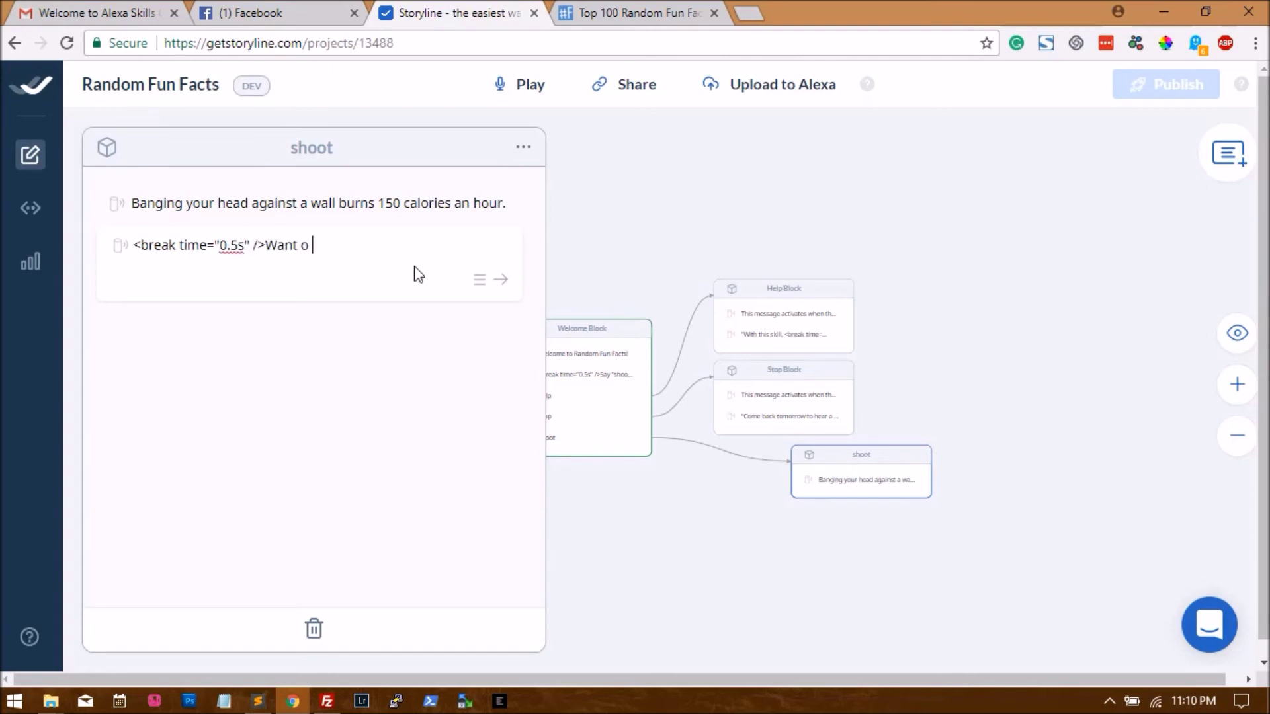
pyautogui.write('hear one more?')
pyautogui.rightClick(462, 320)
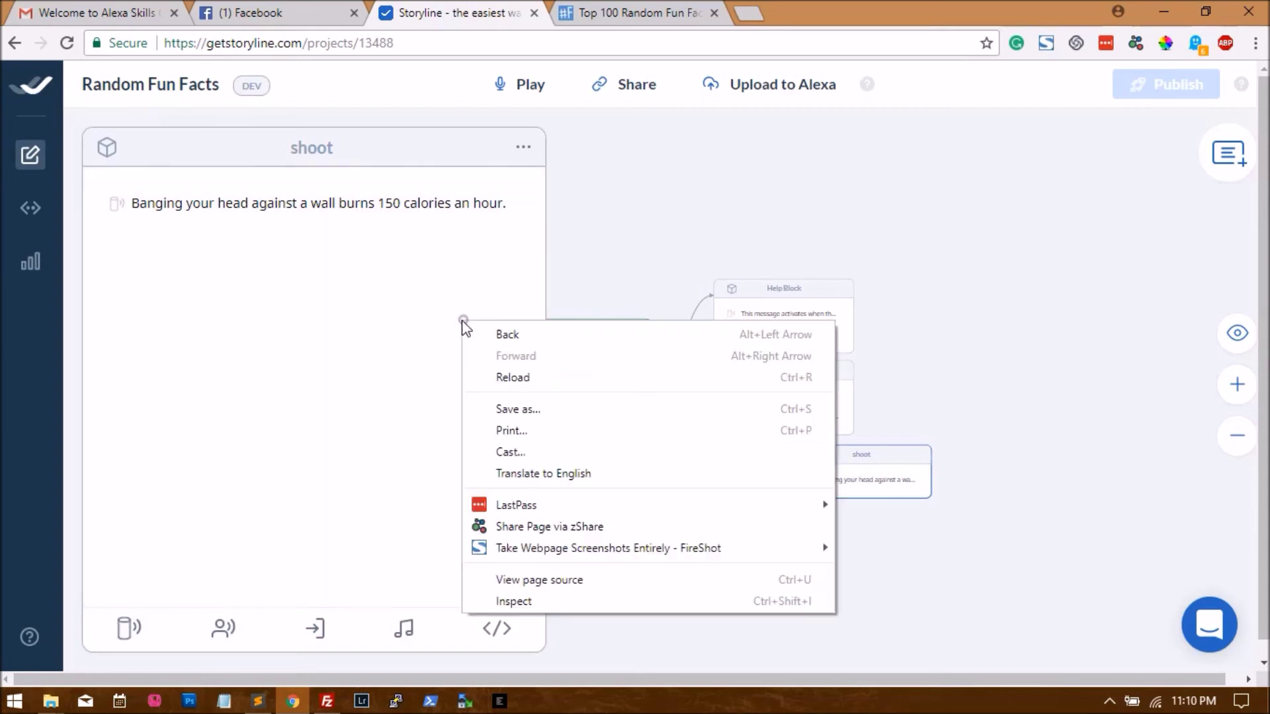
pyautogui.click(324, 360)
# Add a "yes" user reply linked back to the head-against-a-wall fact step.
pyautogui.click(223, 630)
pyautogui.write('yes')
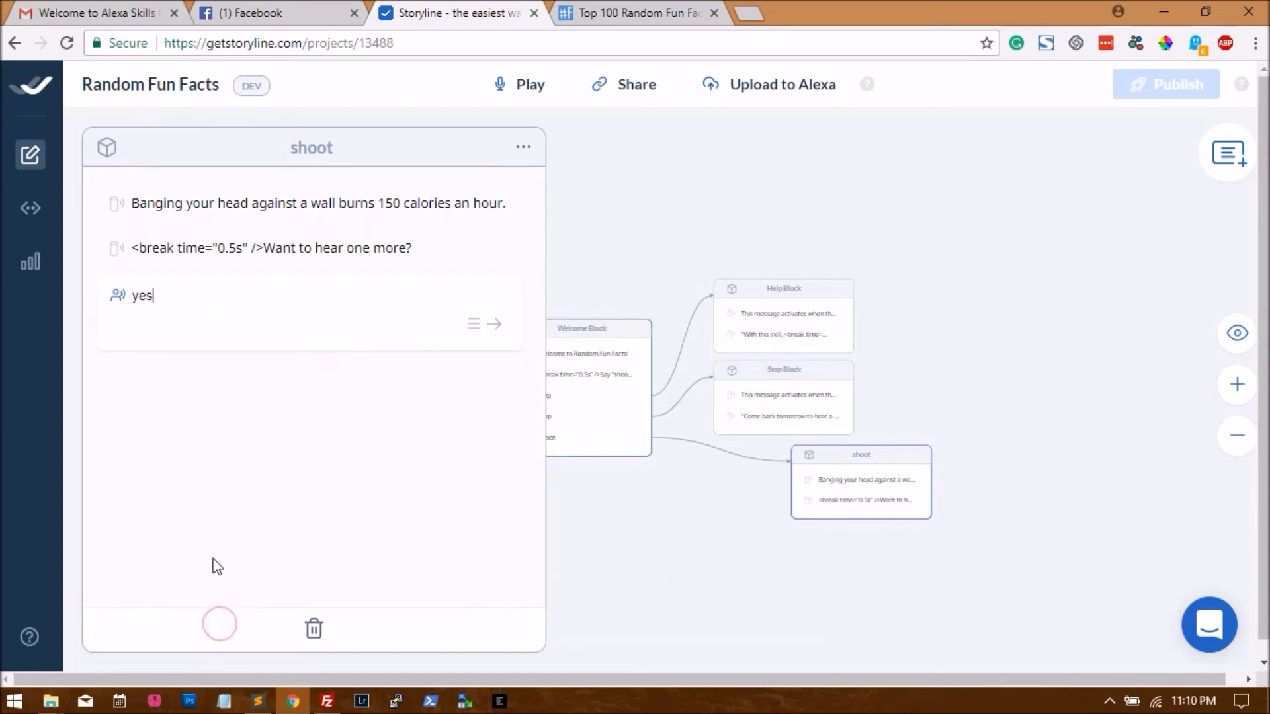
pyautogui.click(311, 514)
pyautogui.click(496, 304)
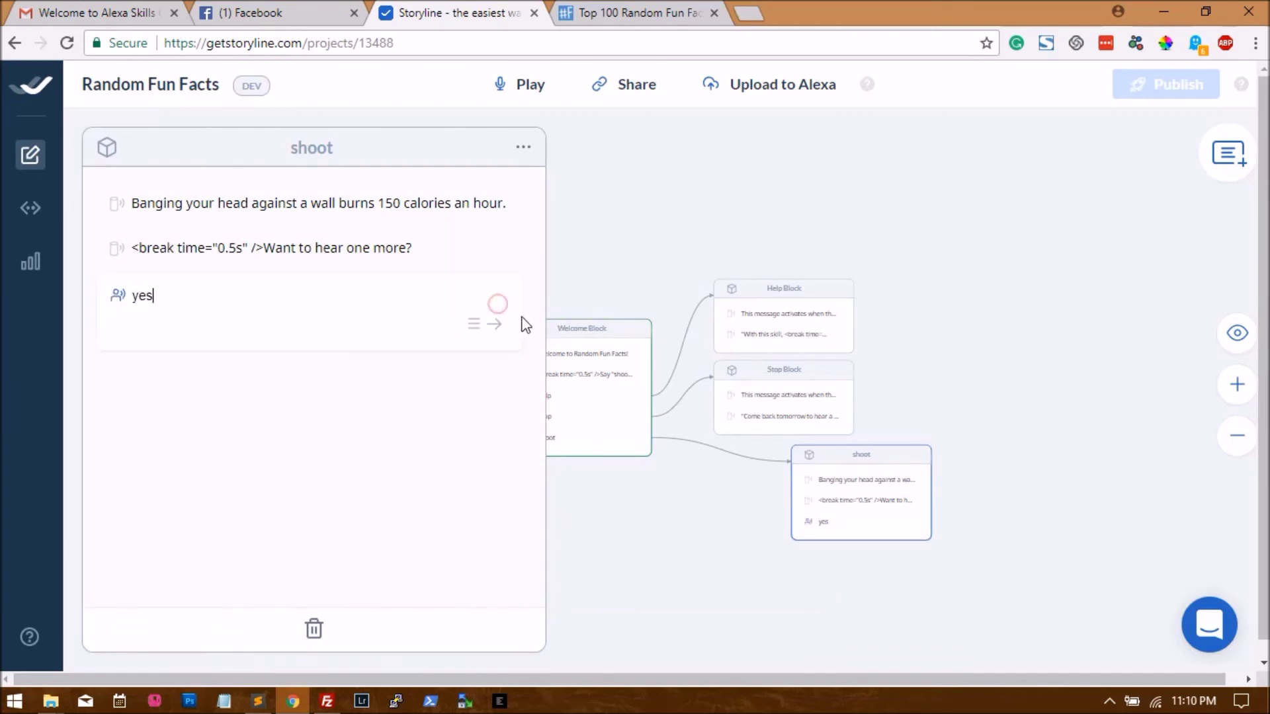
pyautogui.click(492, 322)
pyautogui.click(522, 240)
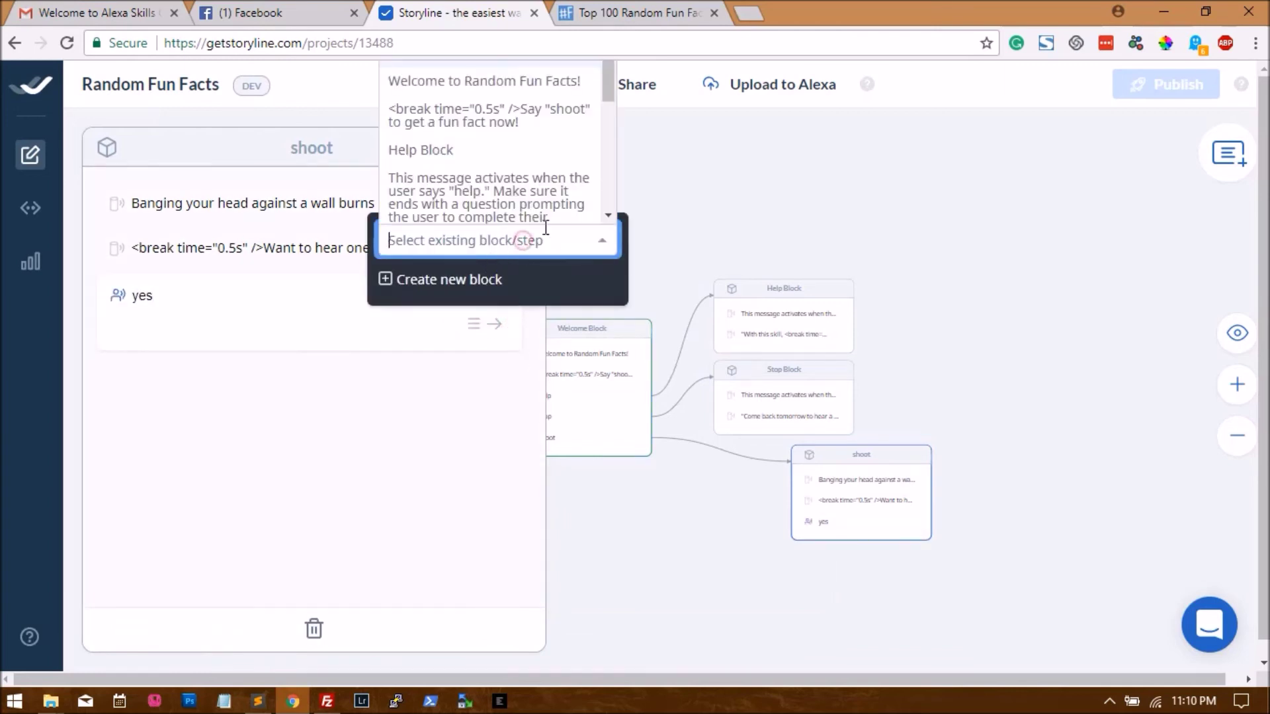
pyautogui.moveTo(609, 93); pyautogui.dragTo(605, 199)
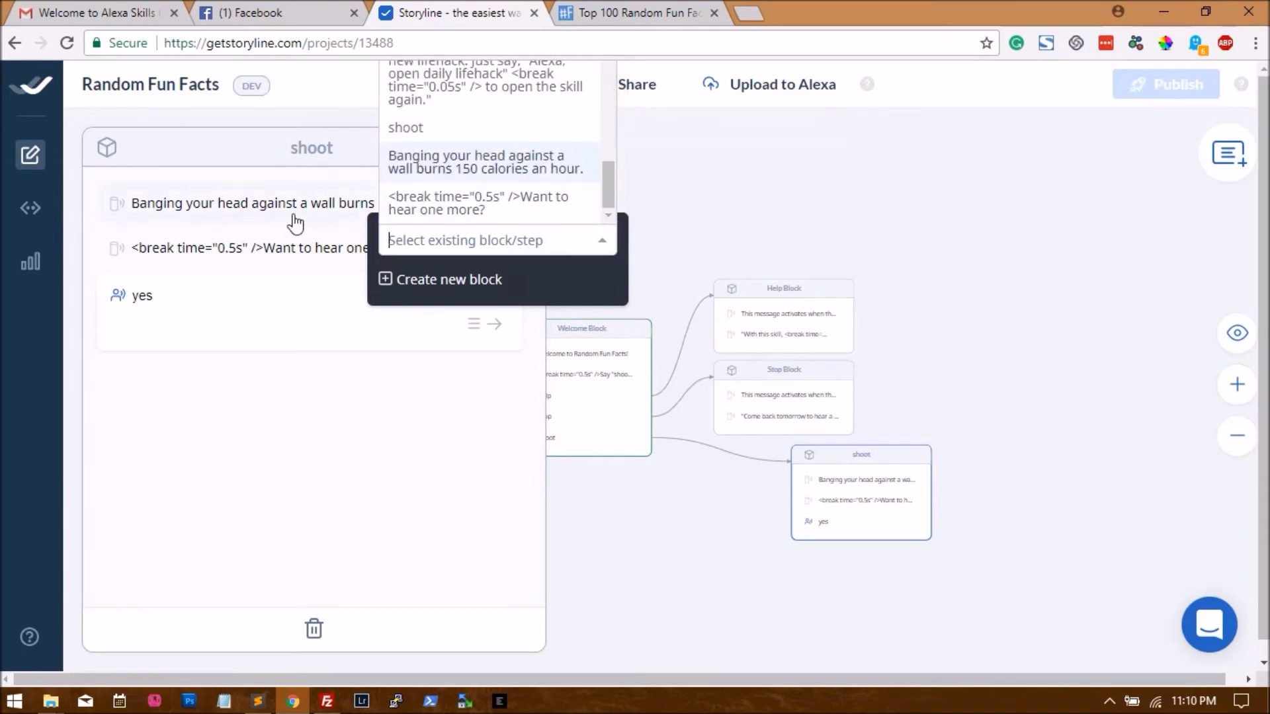
pyautogui.click(458, 160)
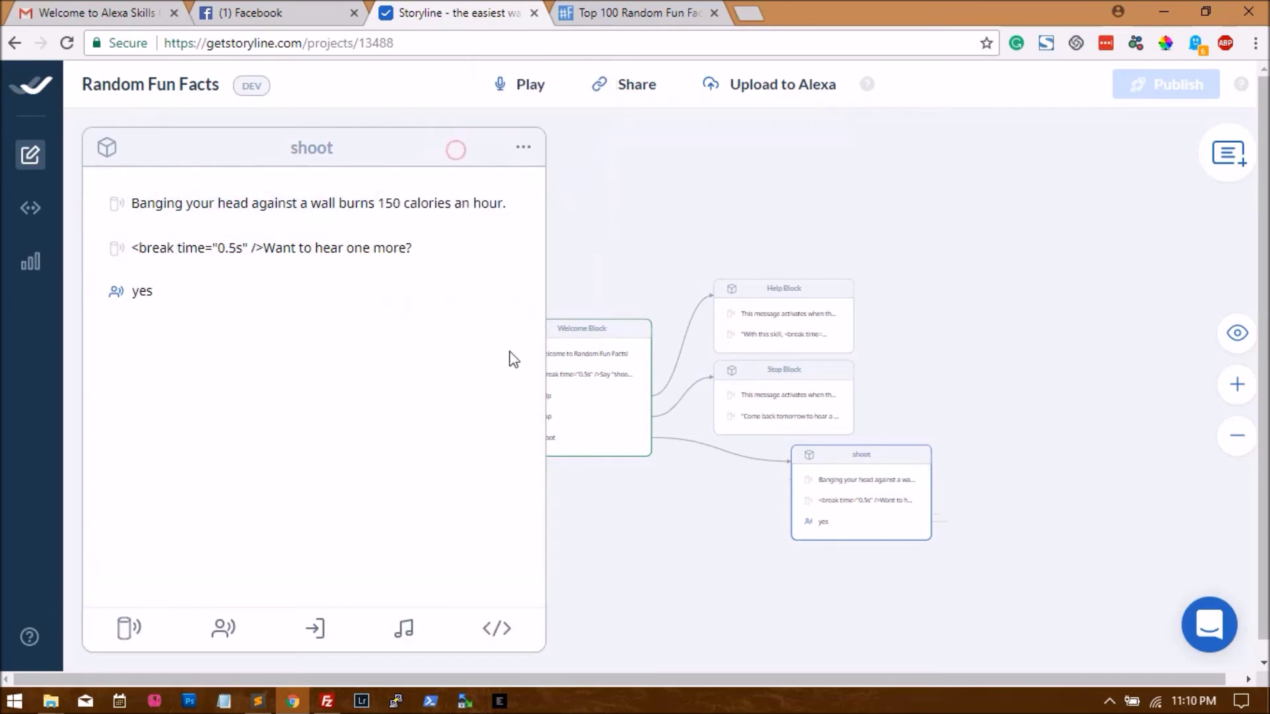
# Add an else path for other replies that leads to a newly created block.
pyautogui.click(315, 628)
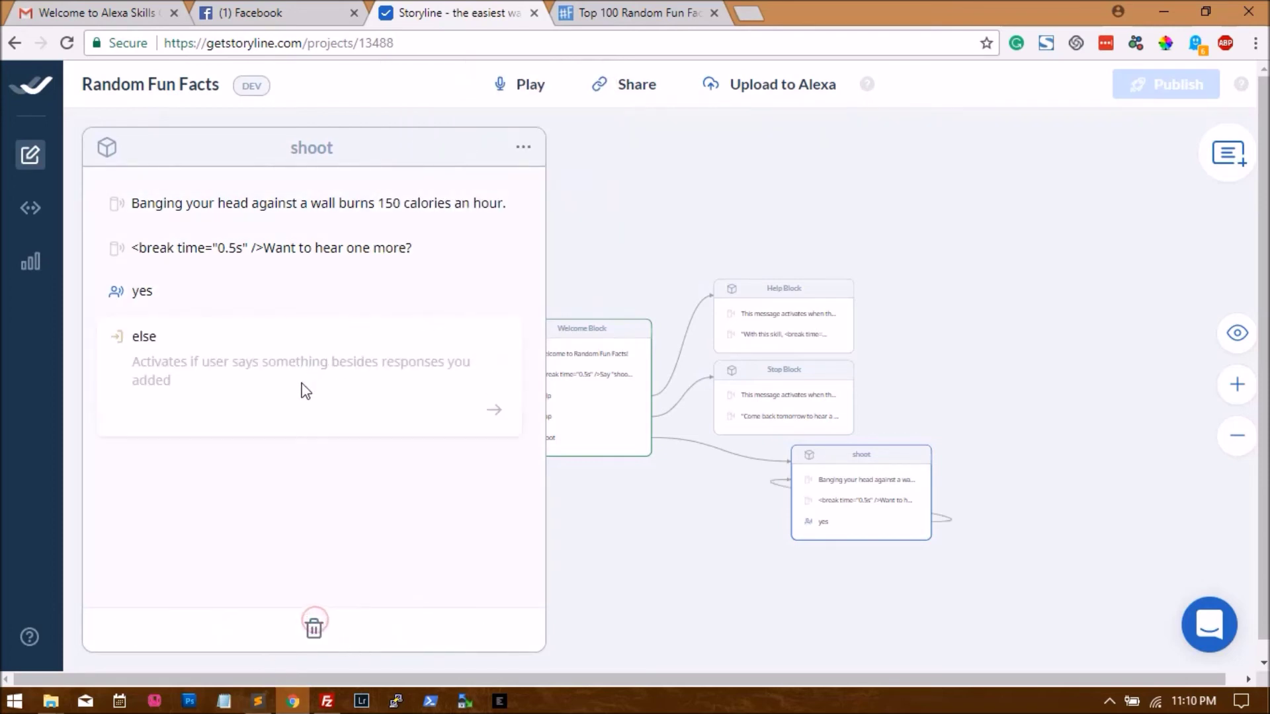
pyautogui.click(305, 365)
pyautogui.click(506, 411)
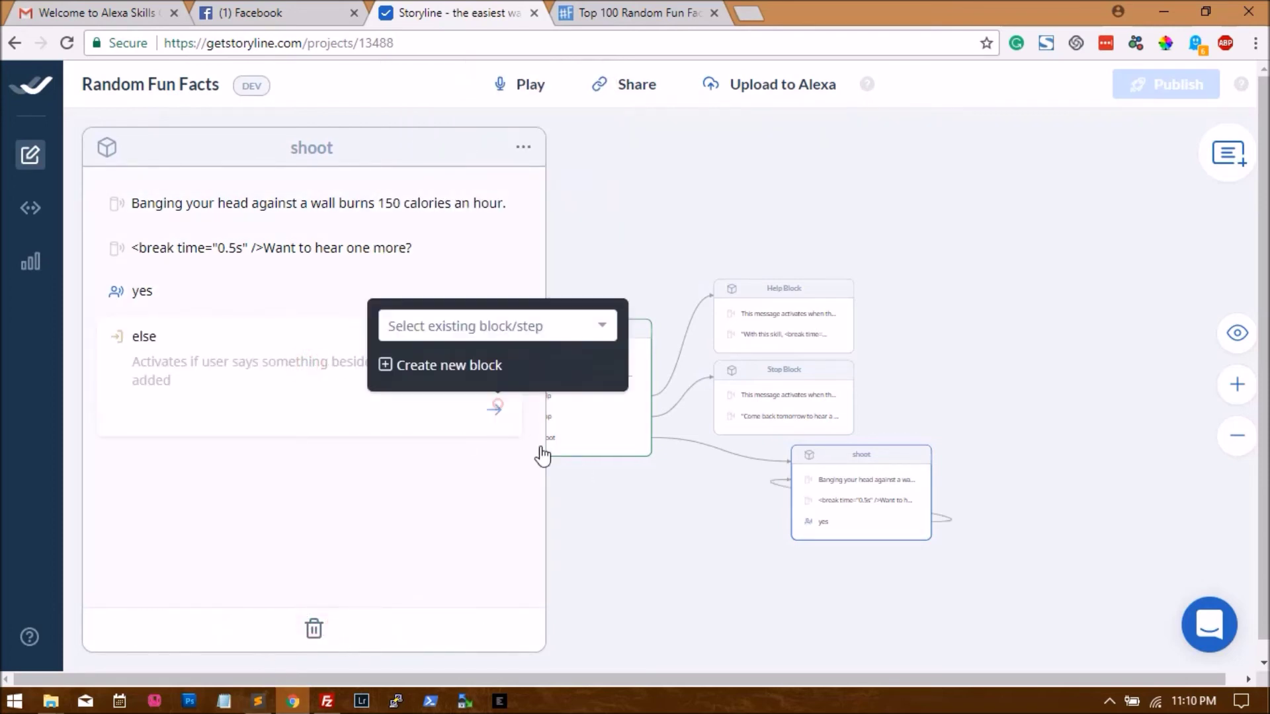
pyautogui.click(521, 377)
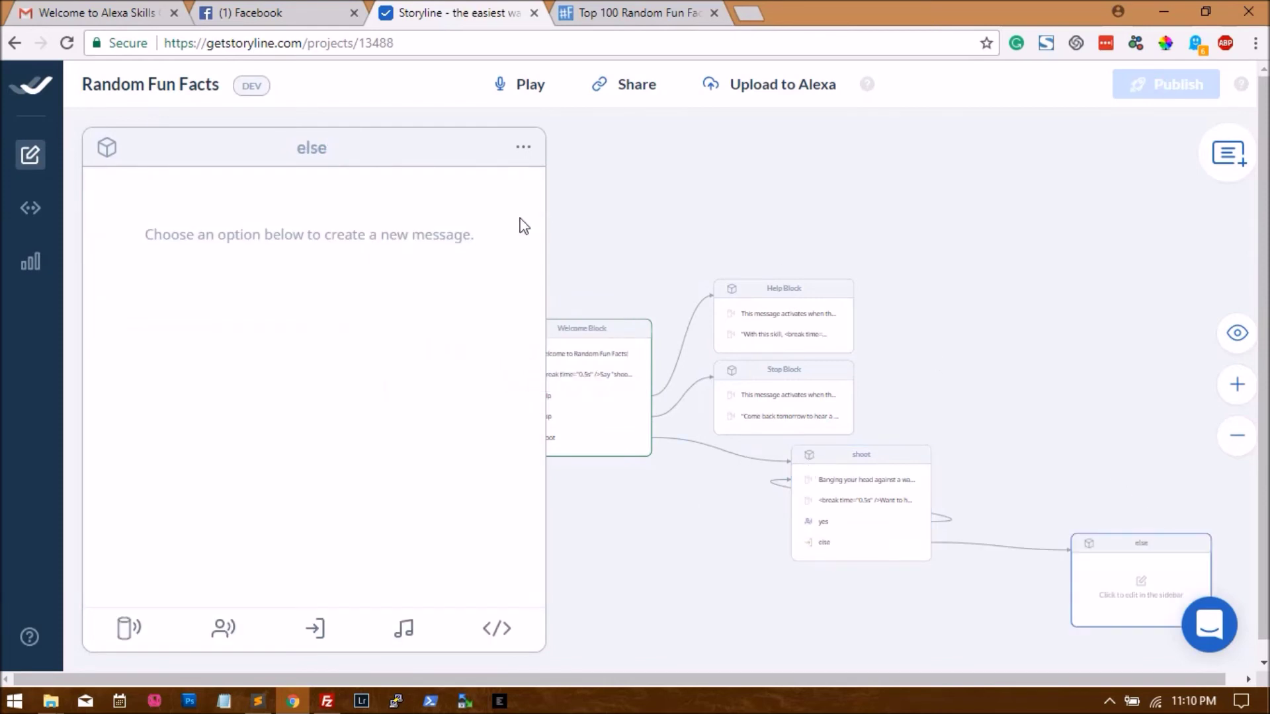
# Have Alexa say "See you later." in the new else block.
pyautogui.click(135, 631)
pyautogui.write("Sorry. Didn't ge")
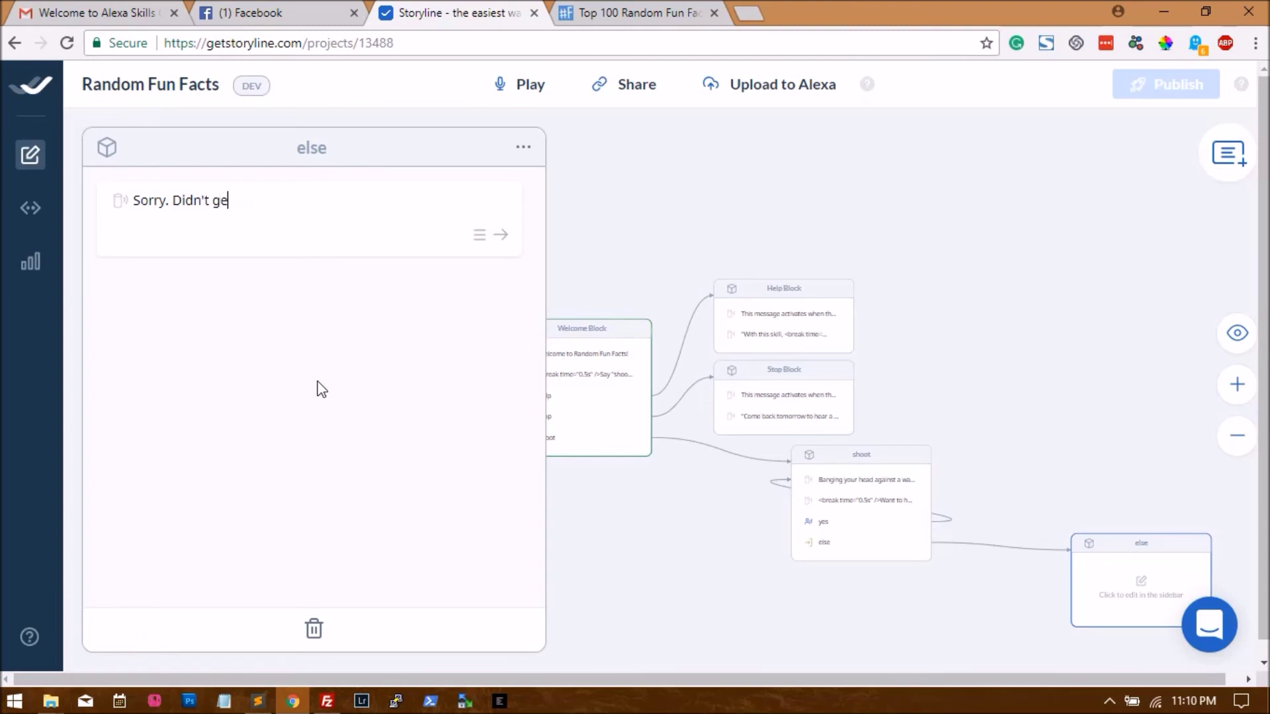
pyautogui.write('t that one')
pyautogui.hotkey('ctrl', 'a')
pyautogui.write('See you')
pyautogui.click(471, 502)
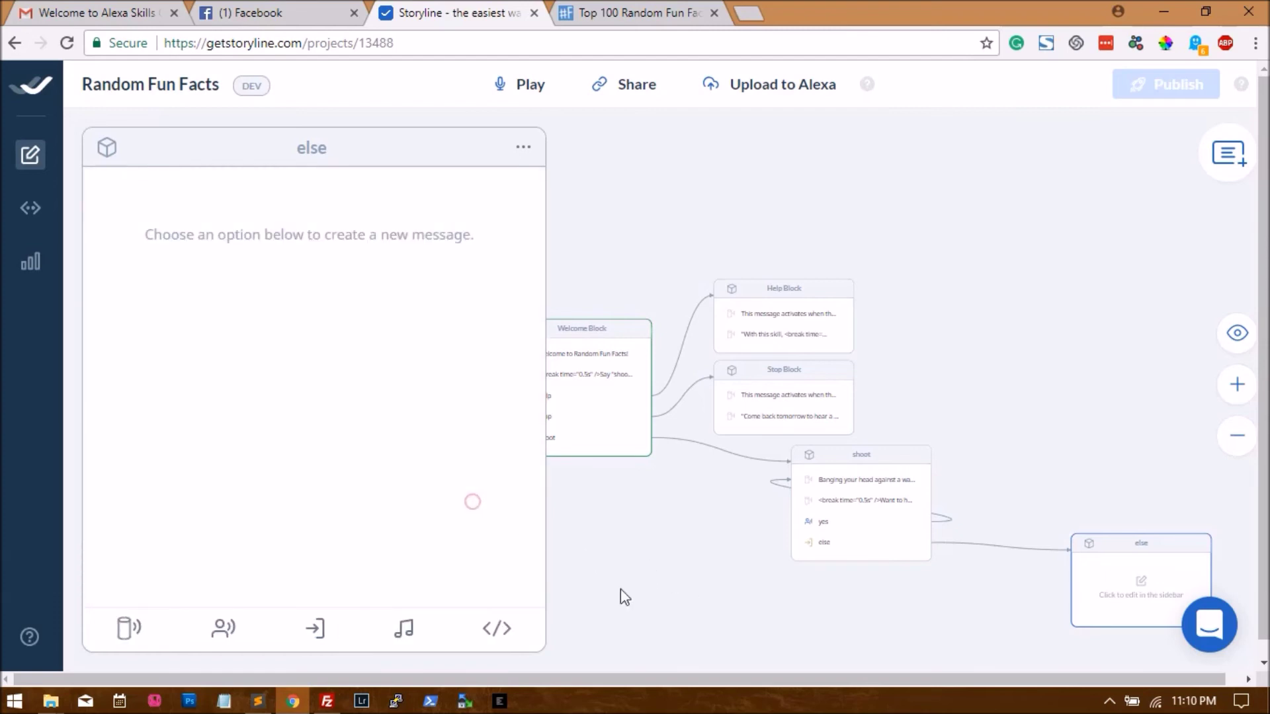
# Delete the instructional first message from the Stop Block.
pyautogui.click(696, 623)
pyautogui.click(788, 390)
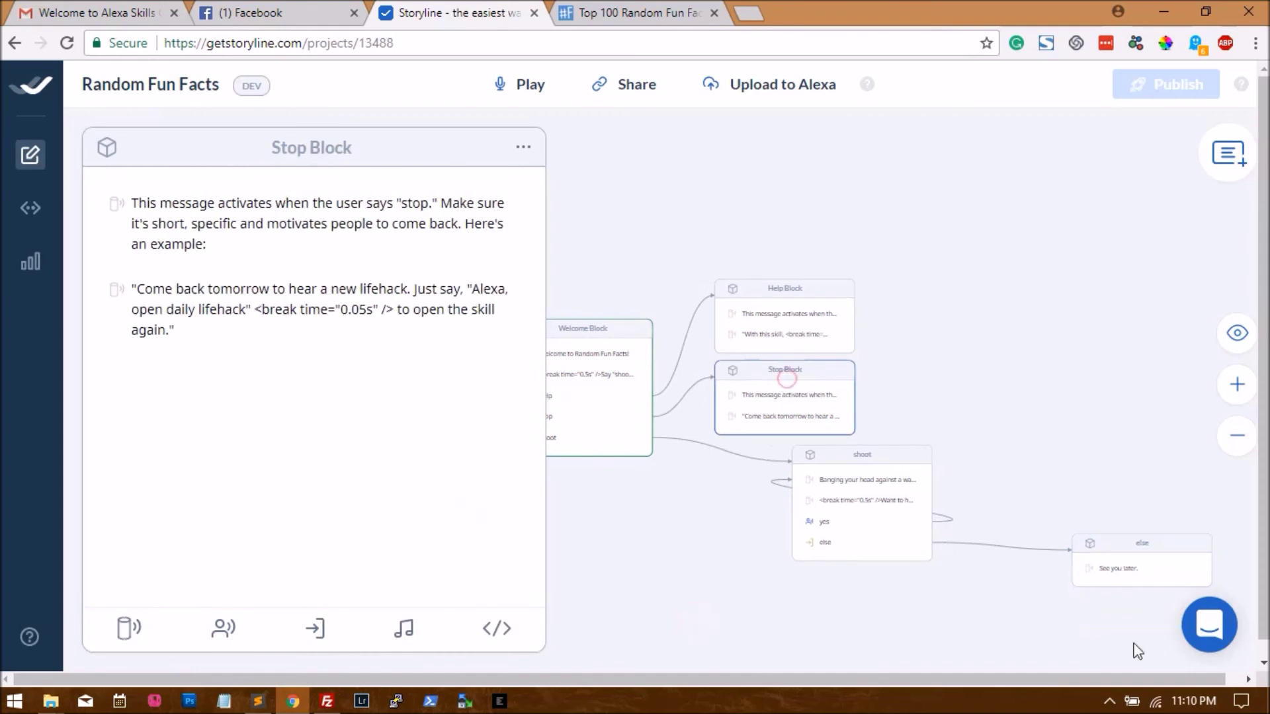
pyautogui.click(254, 209)
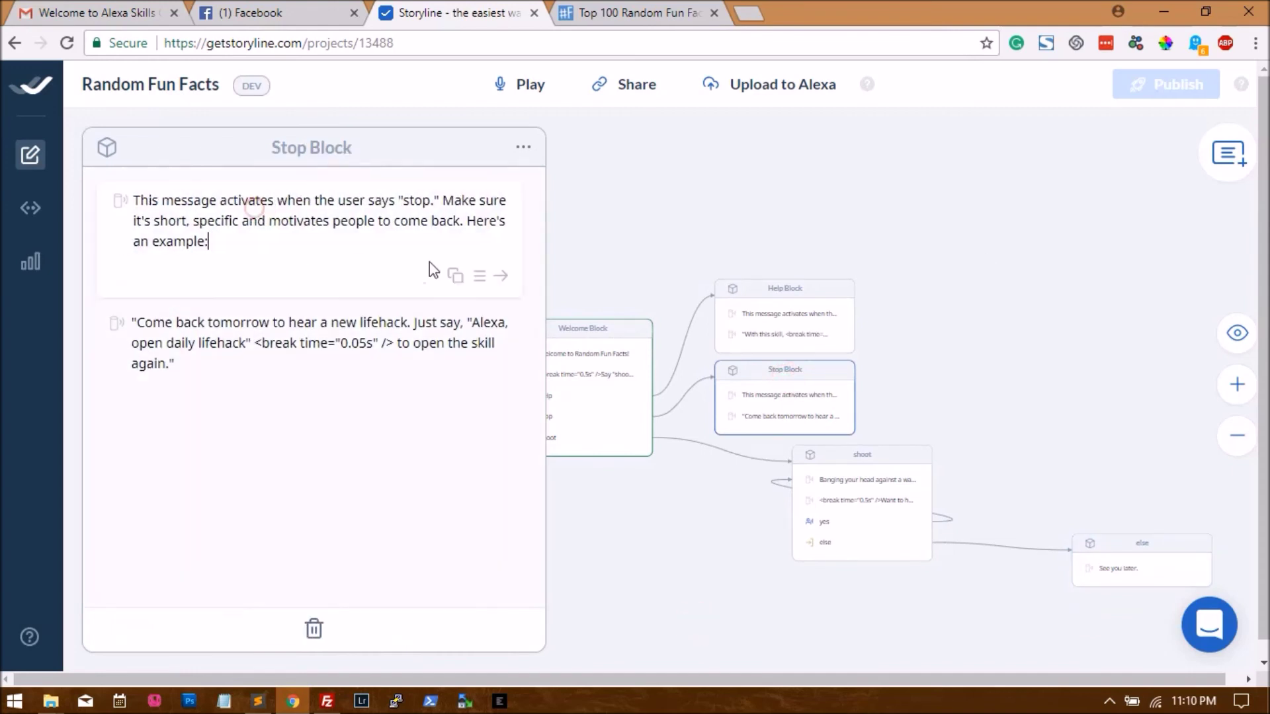
pyautogui.click(314, 630)
# Reword the remaining stop message to "new random fact" and "open random fun facts".
pyautogui.click(307, 231)
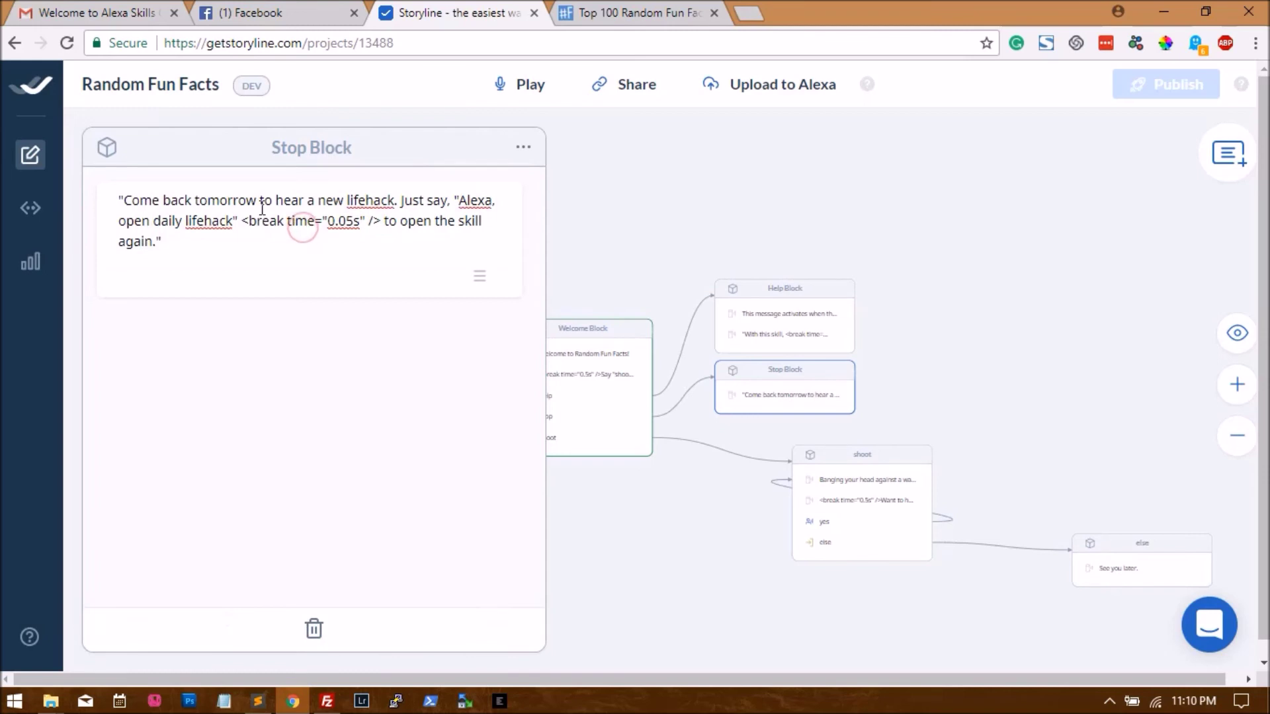
pyautogui.moveTo(329, 203); pyautogui.dragTo(410, 201)
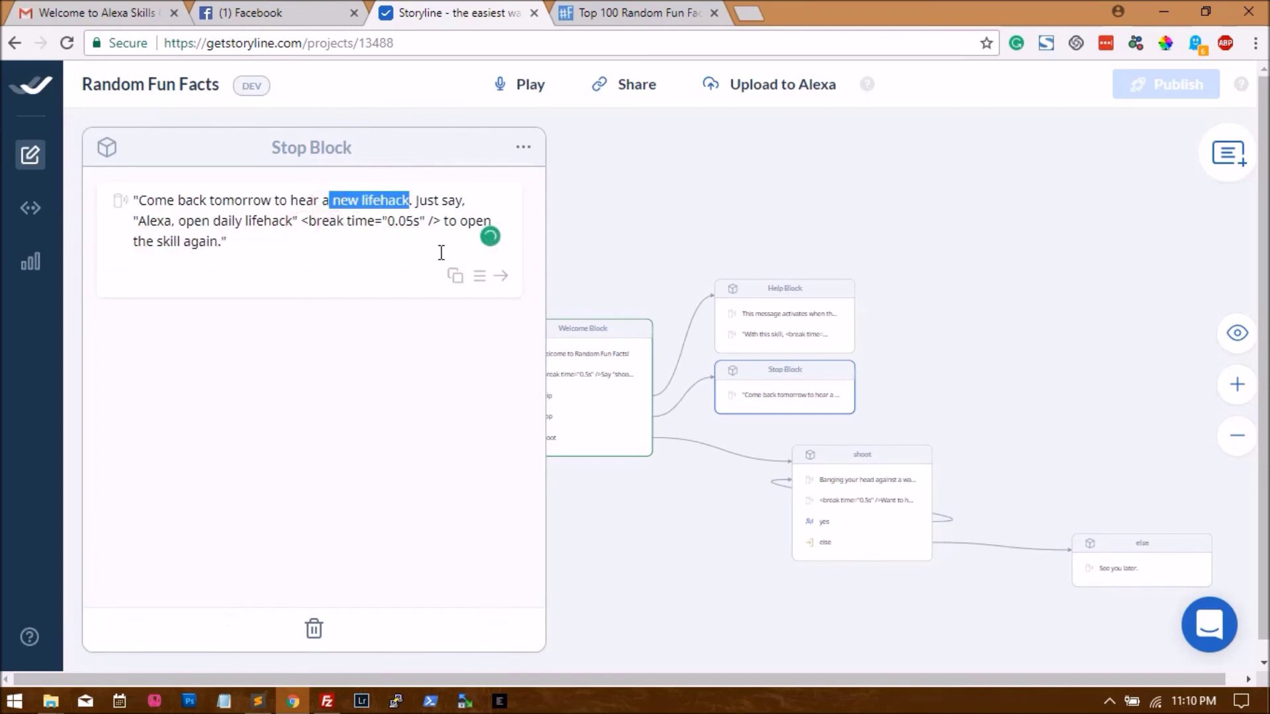
pyautogui.write('new random fact')
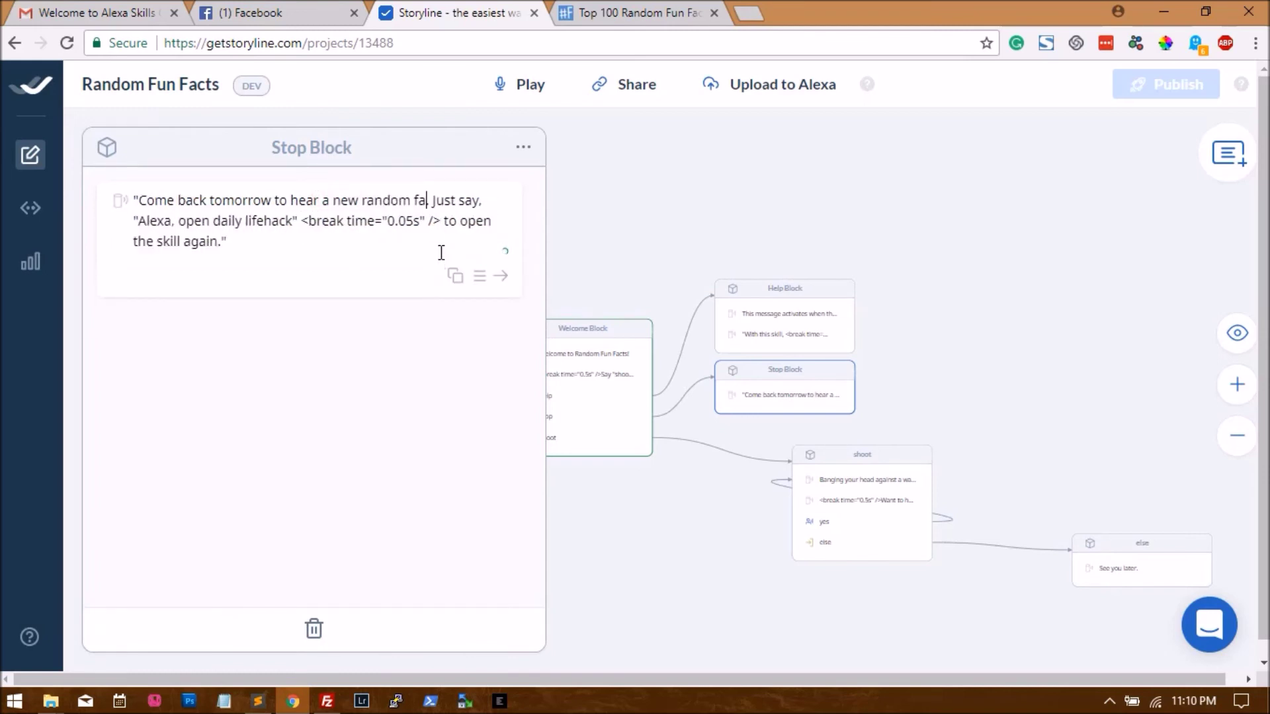
pyautogui.moveTo(212, 220); pyautogui.dragTo(293, 222)
pyautogui.write('rand')
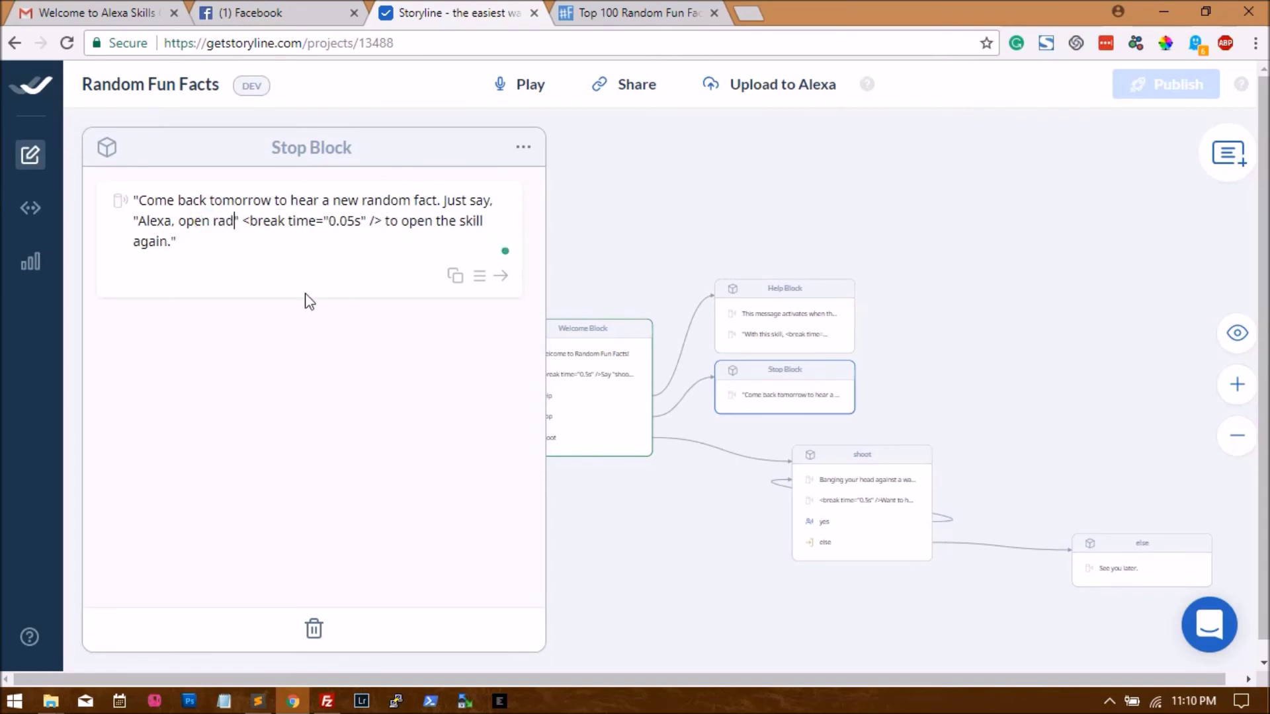
pyautogui.write('om fun fac')
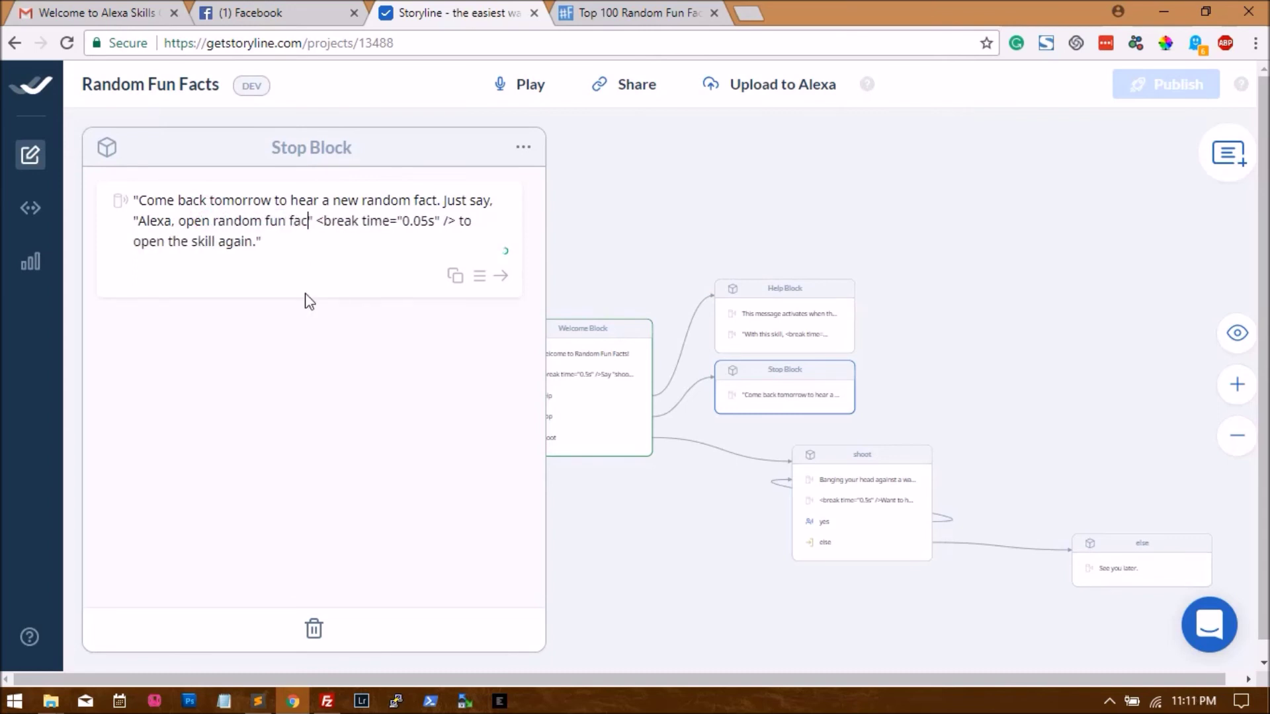
pyautogui.write('ts')
pyautogui.click(418, 407)
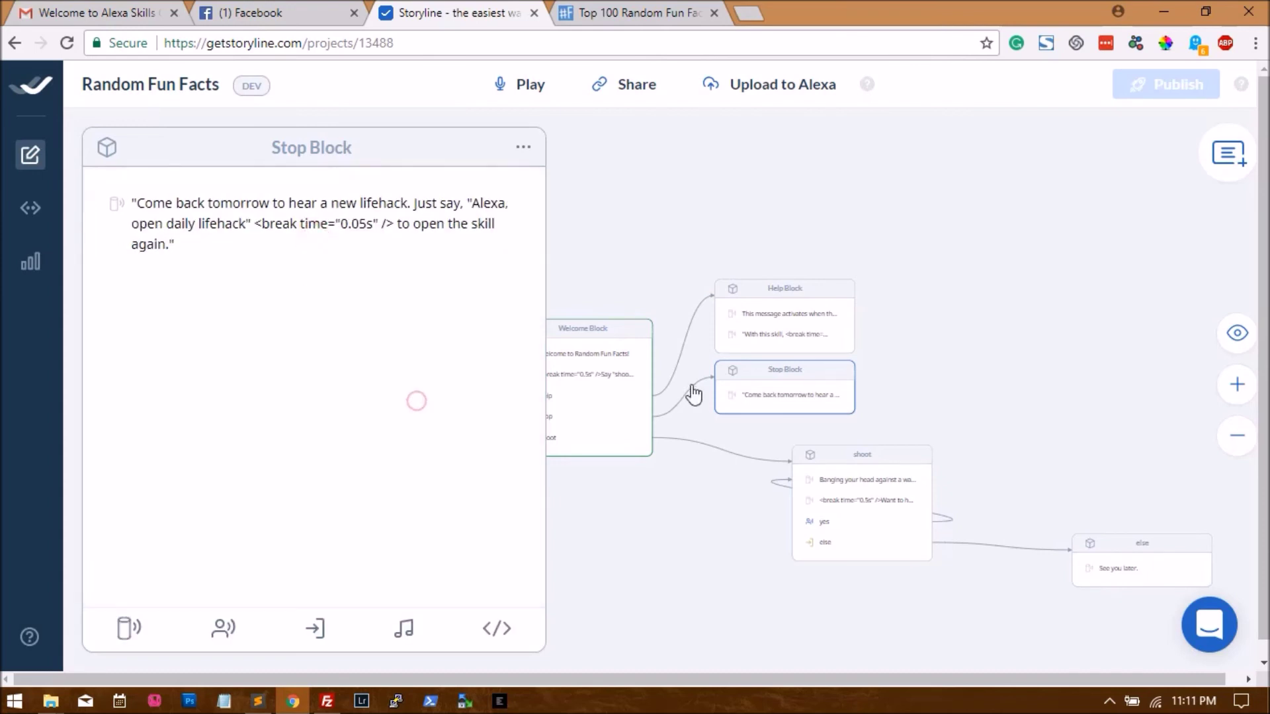
pyautogui.click(820, 315)
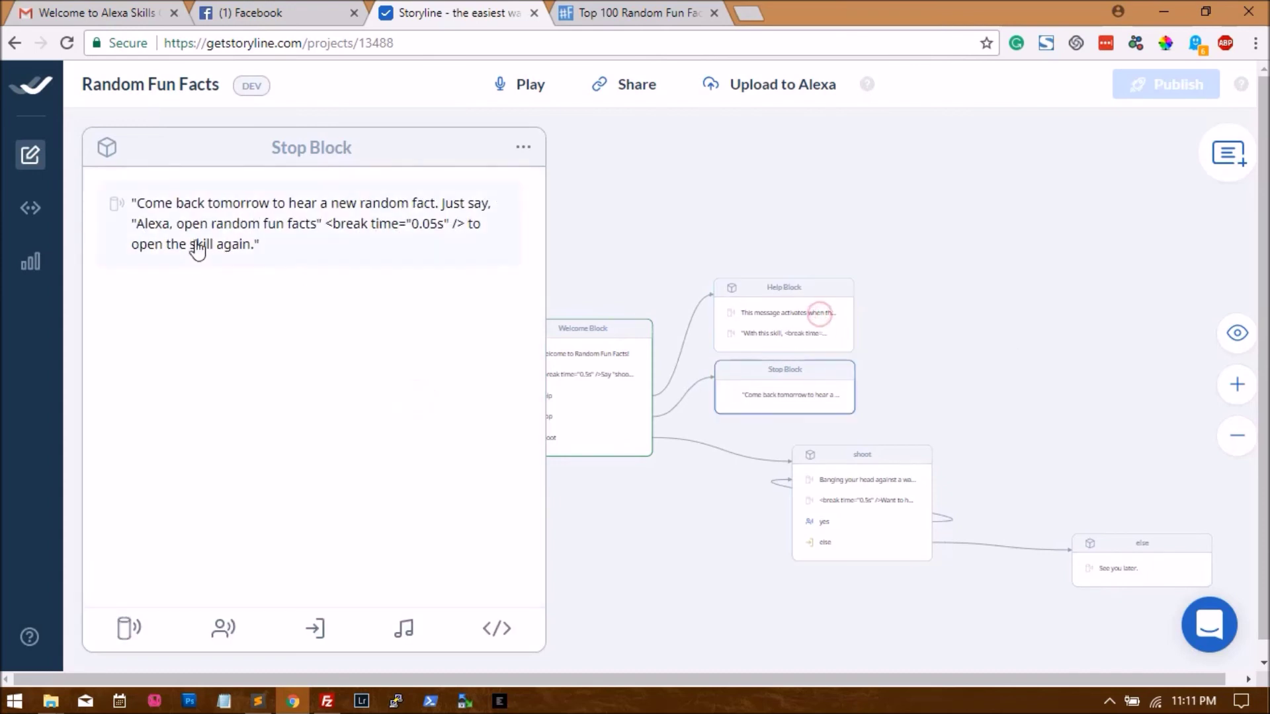
pyautogui.click(781, 318)
# Delete the first help message and rewrite the rest to get a random fun fact everytime you ask Alexa.
pyautogui.click(316, 286)
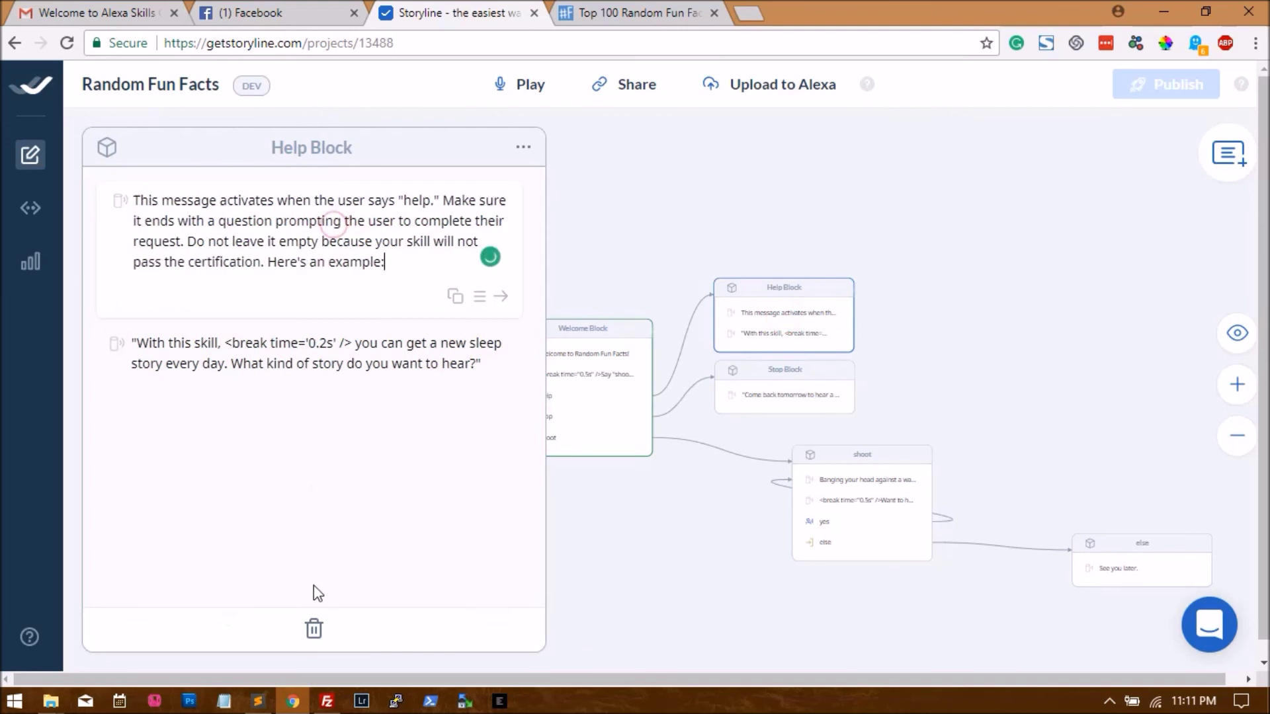
pyautogui.click(434, 222)
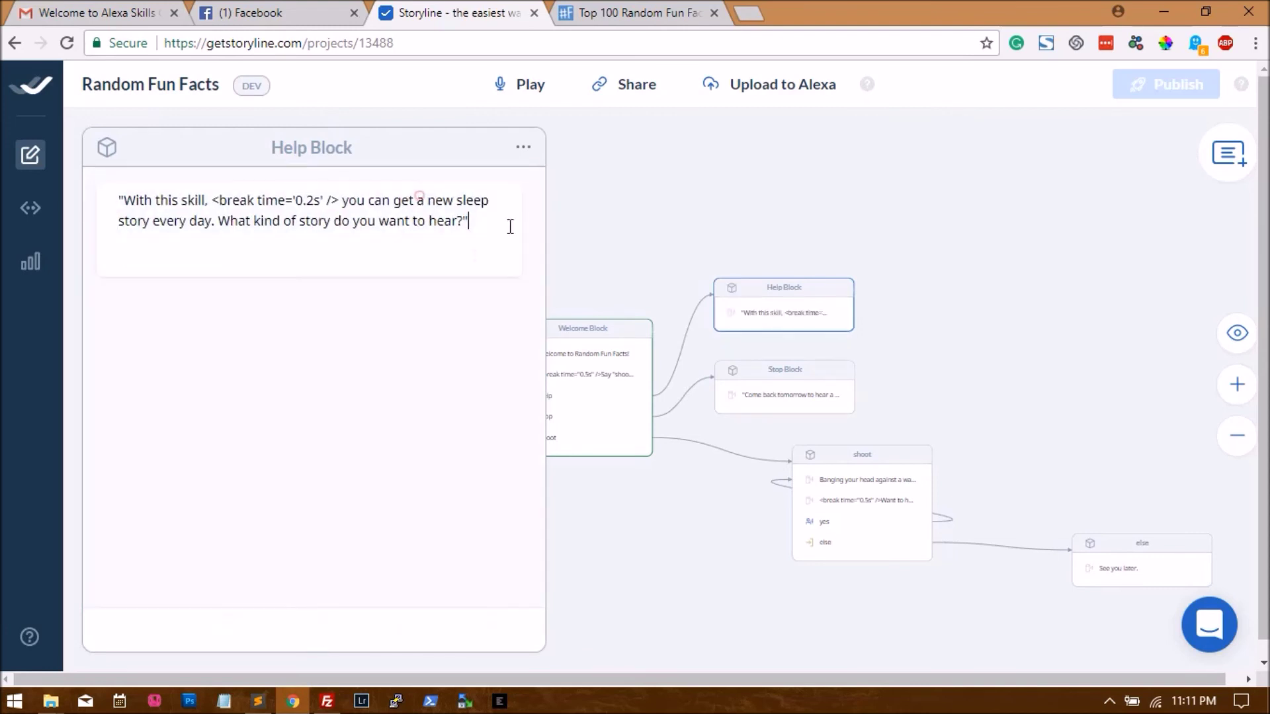
pyautogui.moveTo(463, 201); pyautogui.dragTo(185, 256)
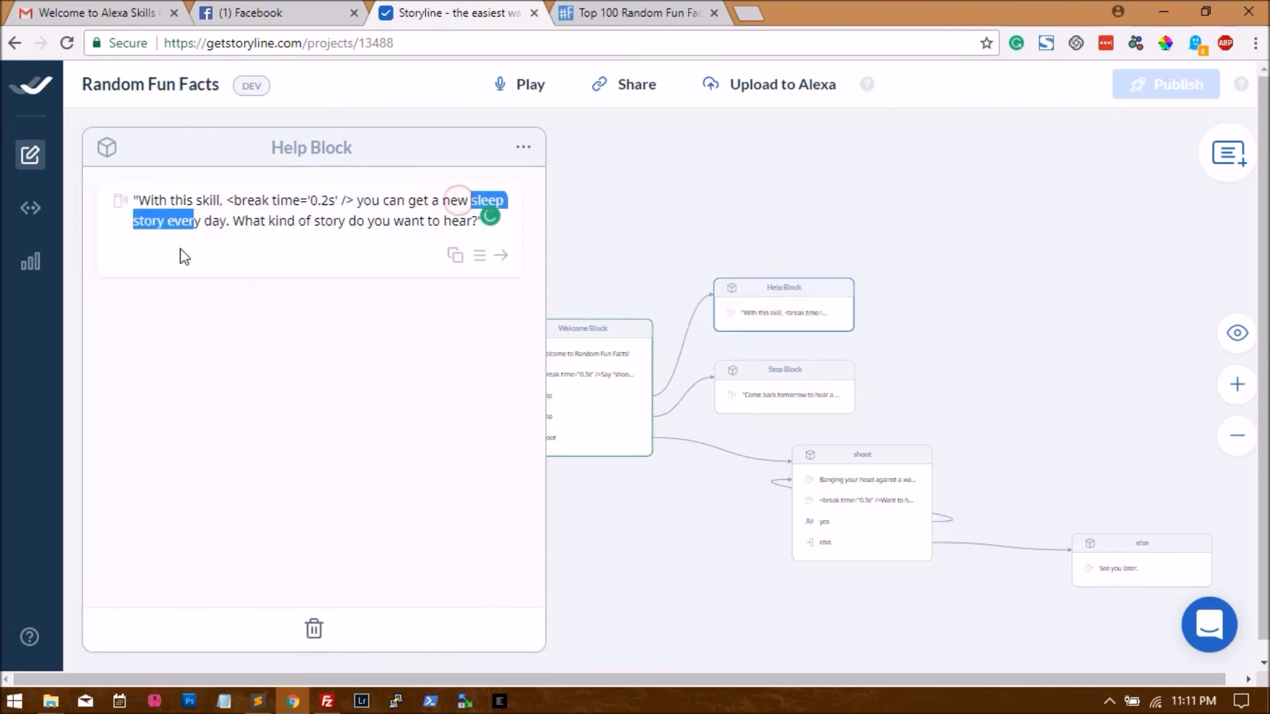
pyautogui.write('random func t')
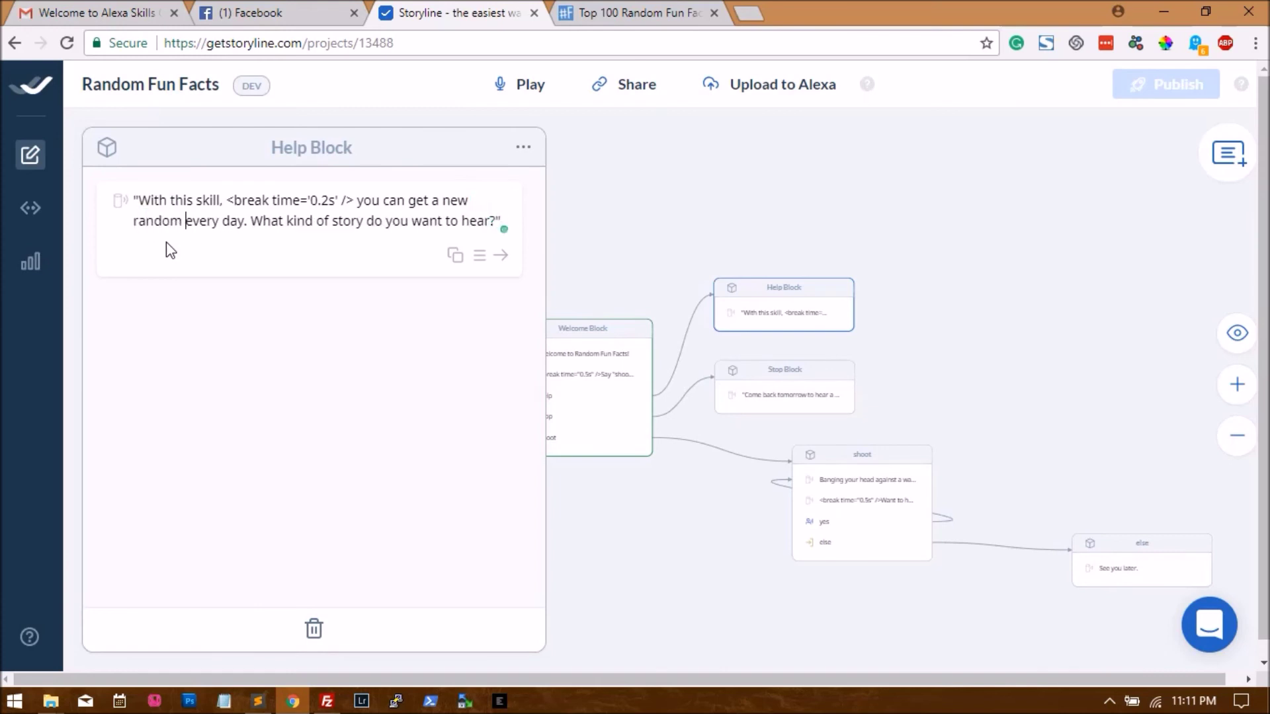
pyautogui.press('BackSpace')
pyautogui.press('BackSpace')
pyautogui.press('BackSpace')
pyautogui.write('fact')
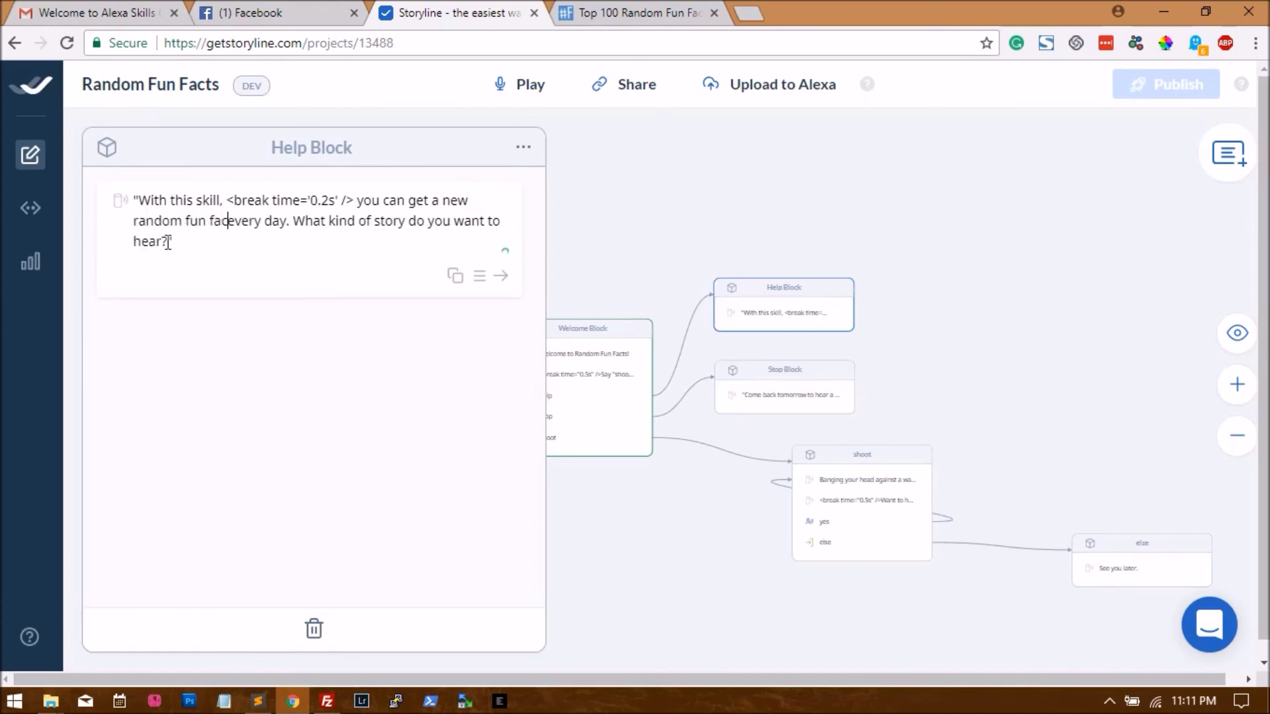
pyautogui.hotkey('shift', 'Right')
pyautogui.hotkey('shift', 'Right')
pyautogui.hotkey('shift', 'Right')
pyautogui.hotkey('shift', 'Right')
pyautogui.hotkey('shift', 'Right')
pyautogui.hotkey('shift', 'Right')
pyautogui.hotkey('shift', 'Right')
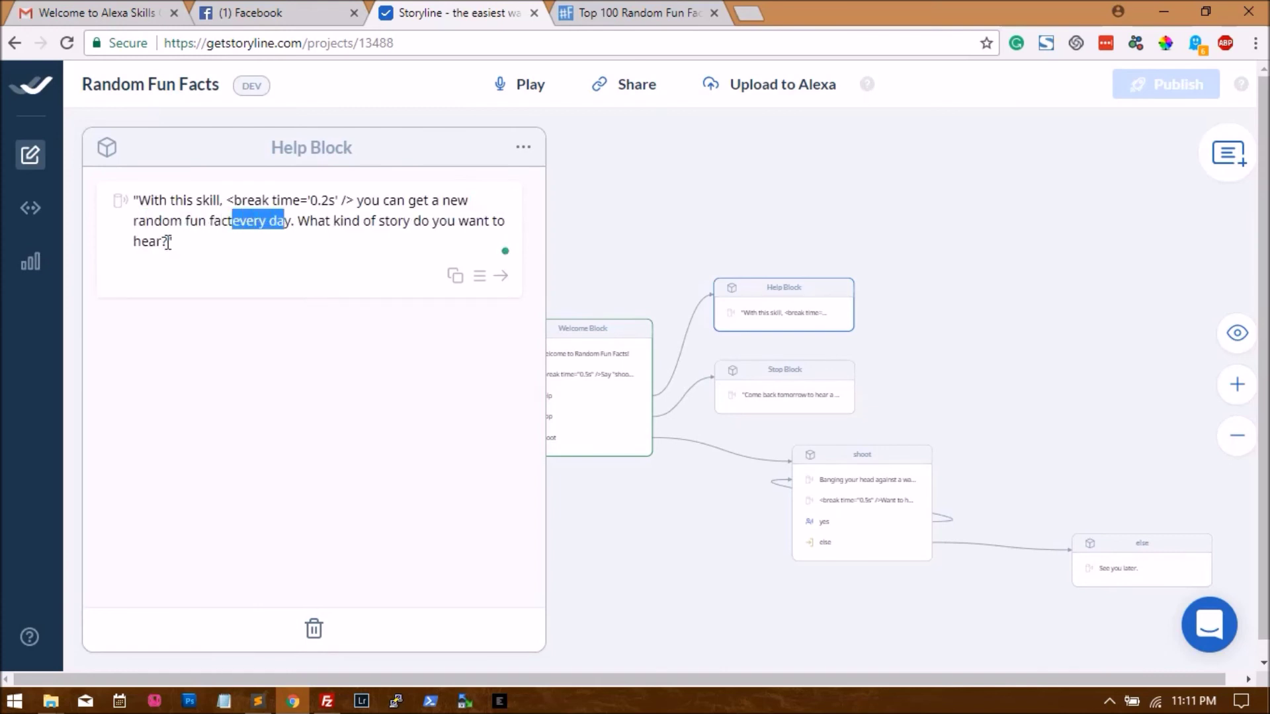
pyautogui.write('everytime yo')
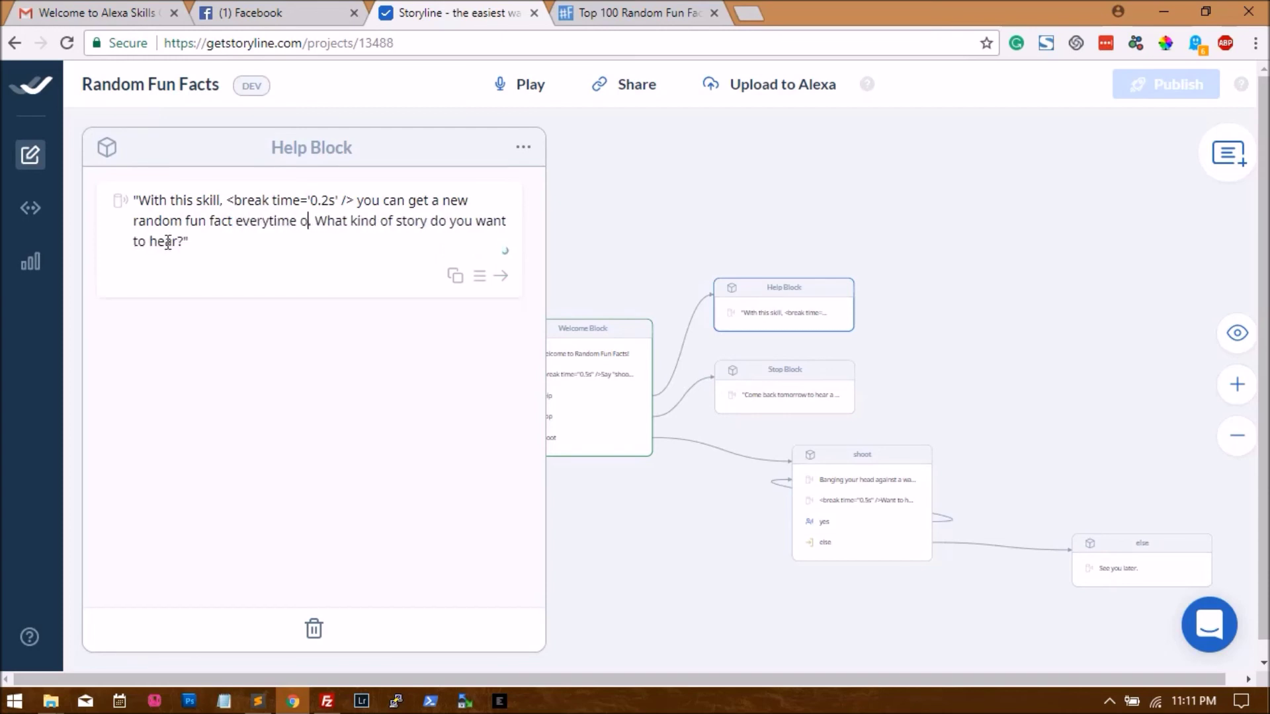
pyautogui.write('u ask Alexa.')
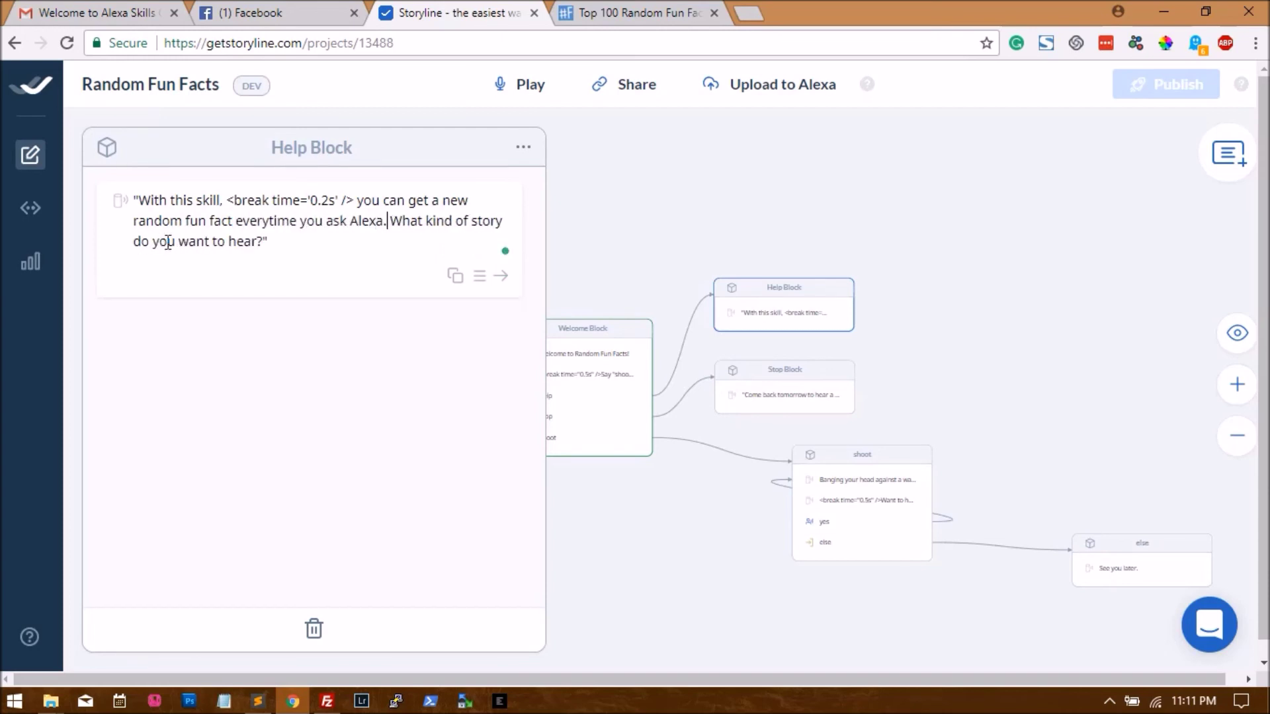
pyautogui.hotkey('ctrl', 'shift', 'End')
pyautogui.press('BackSpace')
pyautogui.click(322, 349)
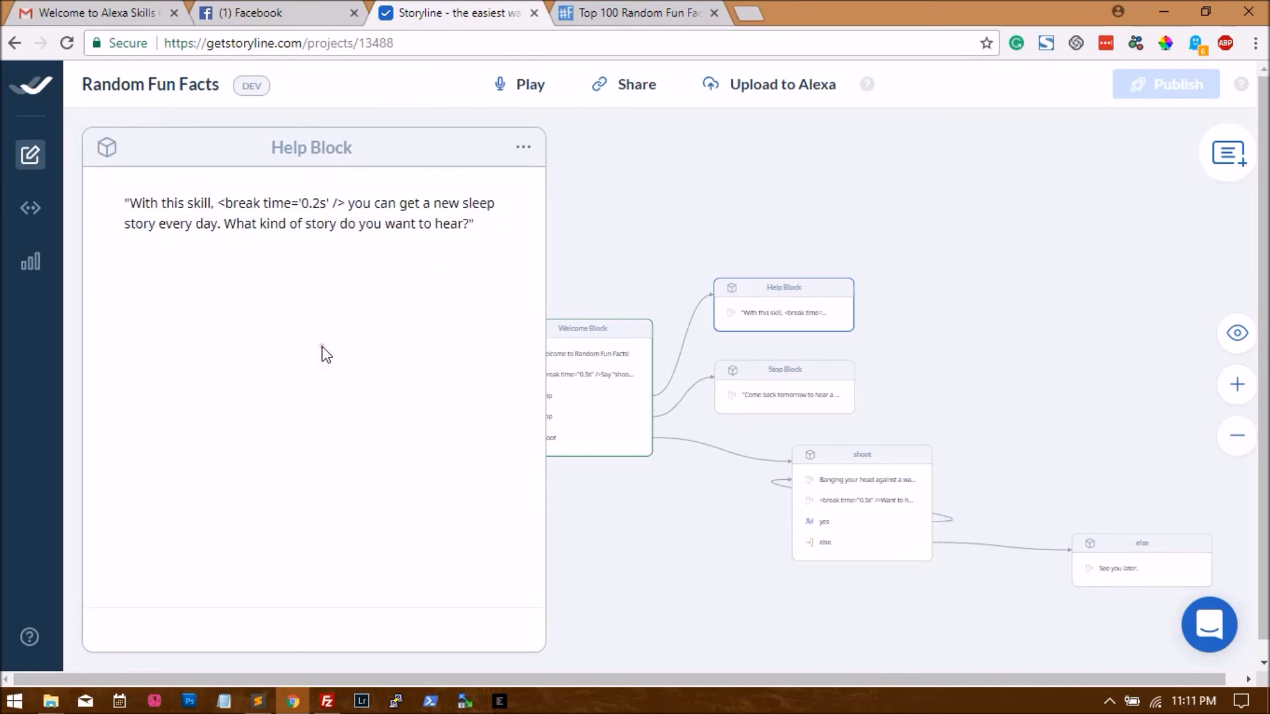
# Link the help message back to the Welcome Block's prompt step.
pyautogui.click(504, 254)
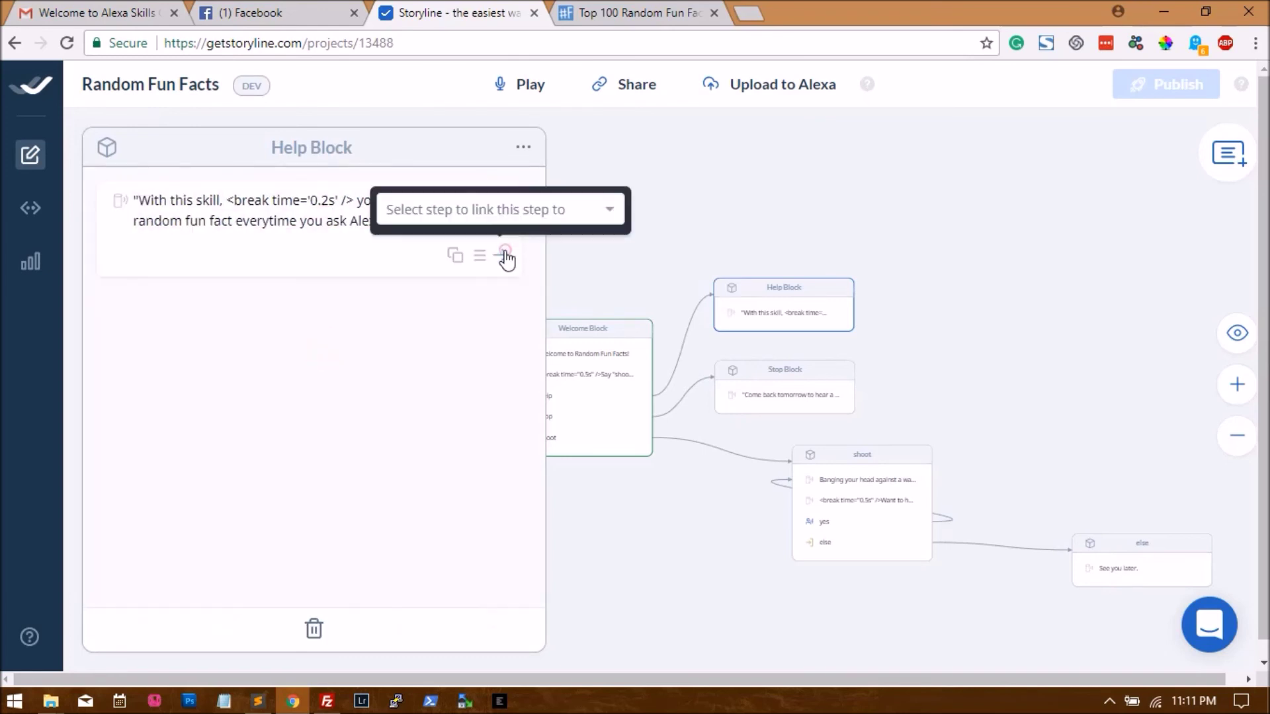
pyautogui.rightClick(506, 229)
pyautogui.click(477, 211)
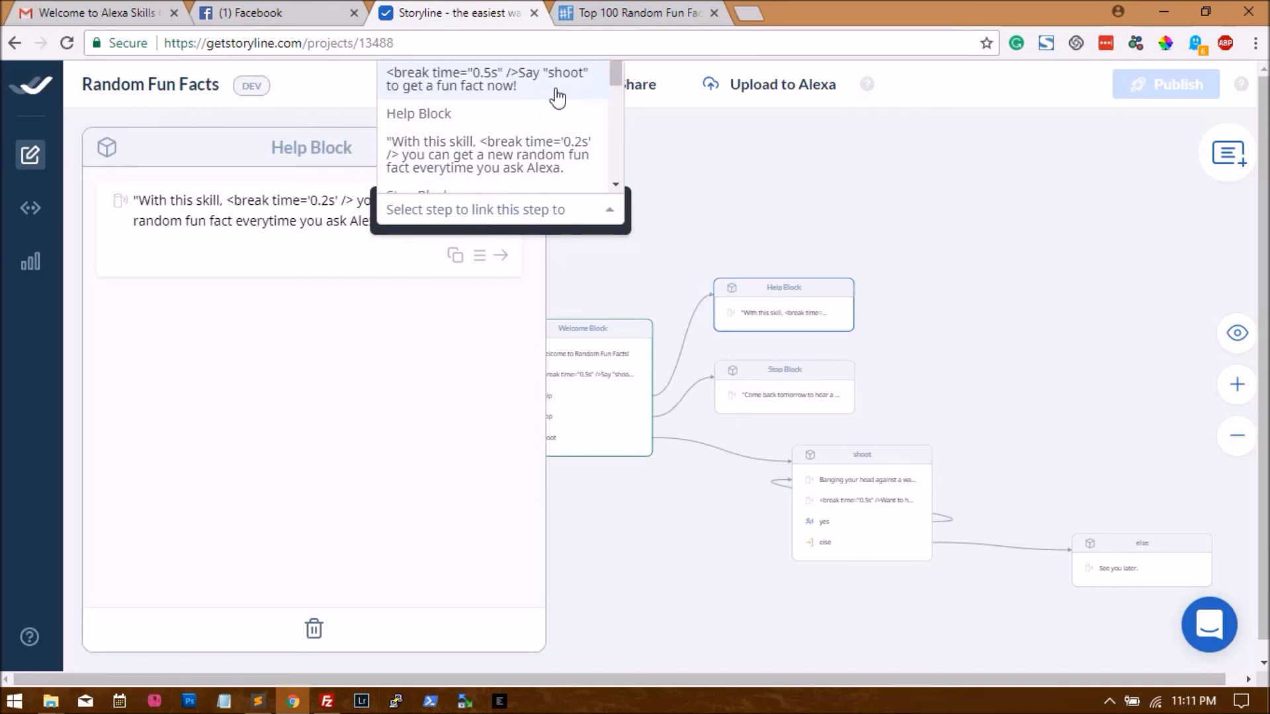
pyautogui.scroll(-1, 530, 86)
pyautogui.click(526, 84)
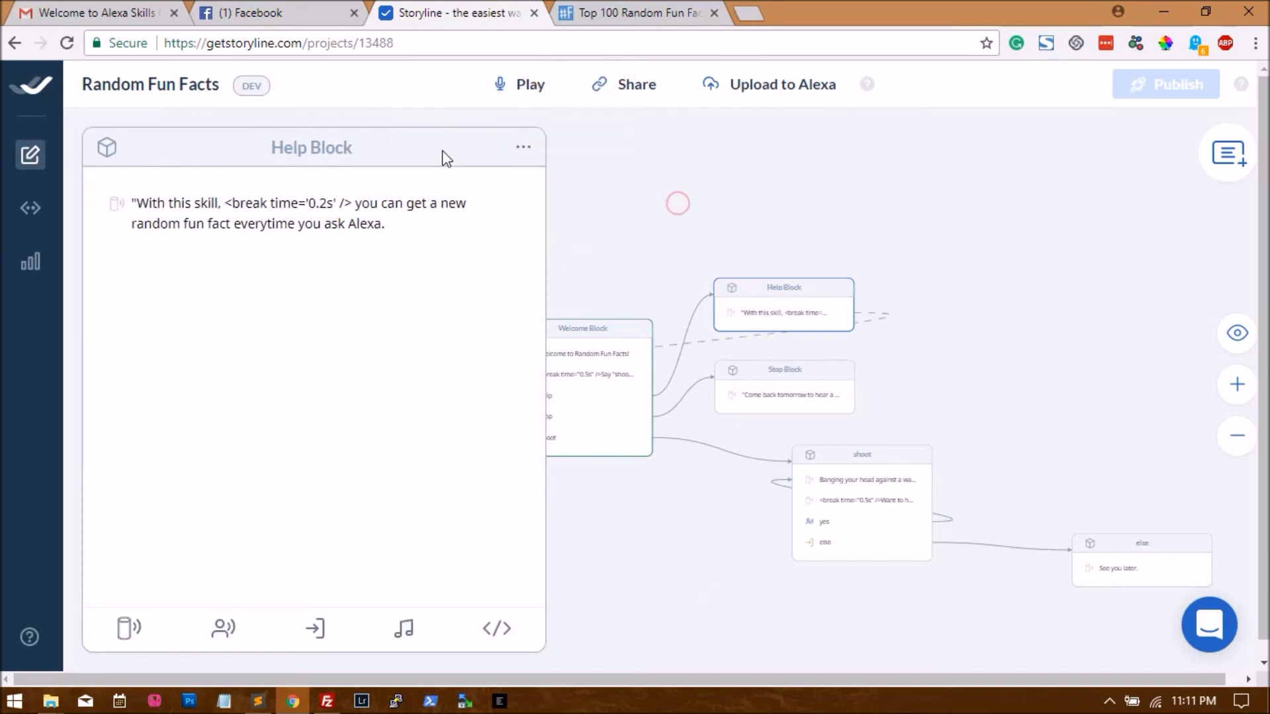
# Rearrange the Help, Welcome and Stop blocks on the canvas.
pyautogui.moveTo(759, 316); pyautogui.dragTo(827, 273)
pyautogui.moveTo(591, 339); pyautogui.dragTo(672, 230)
pyautogui.moveTo(802, 375); pyautogui.dragTo(858, 345)
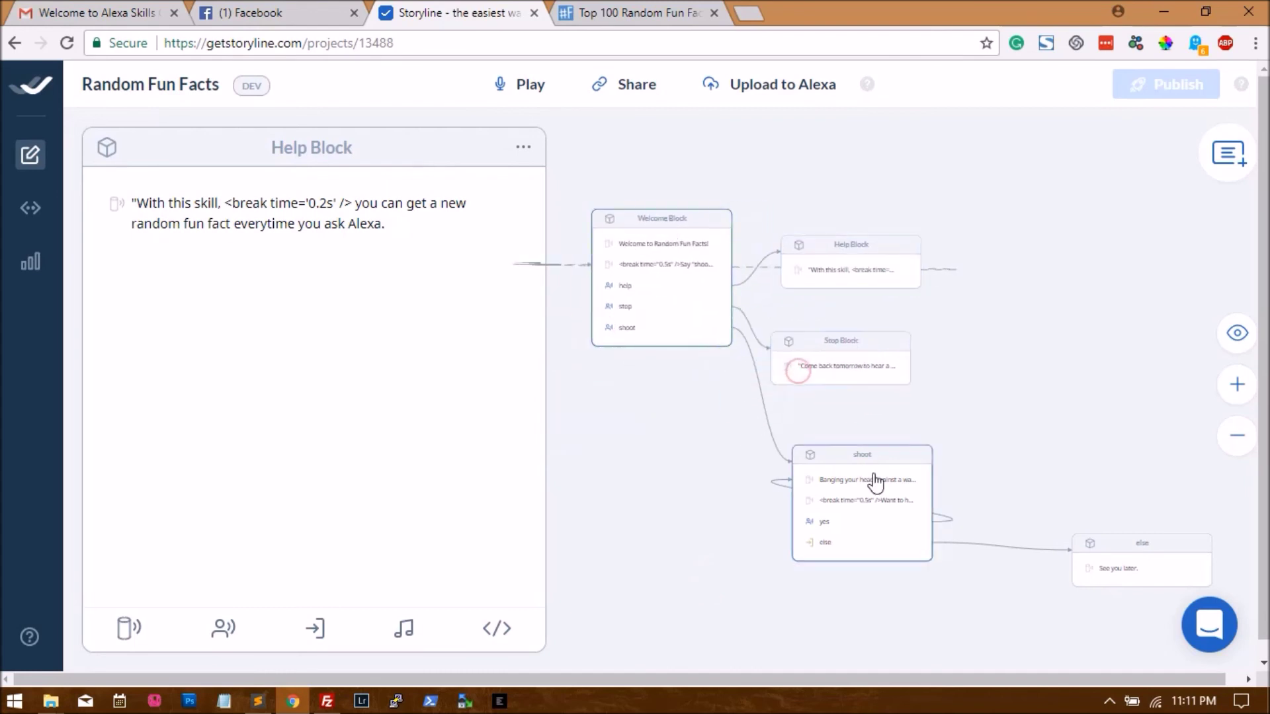
# Move the shoot block into place, then run and stop a voice test of the skill.
pyautogui.moveTo(888, 460); pyautogui.dragTo(905, 419)
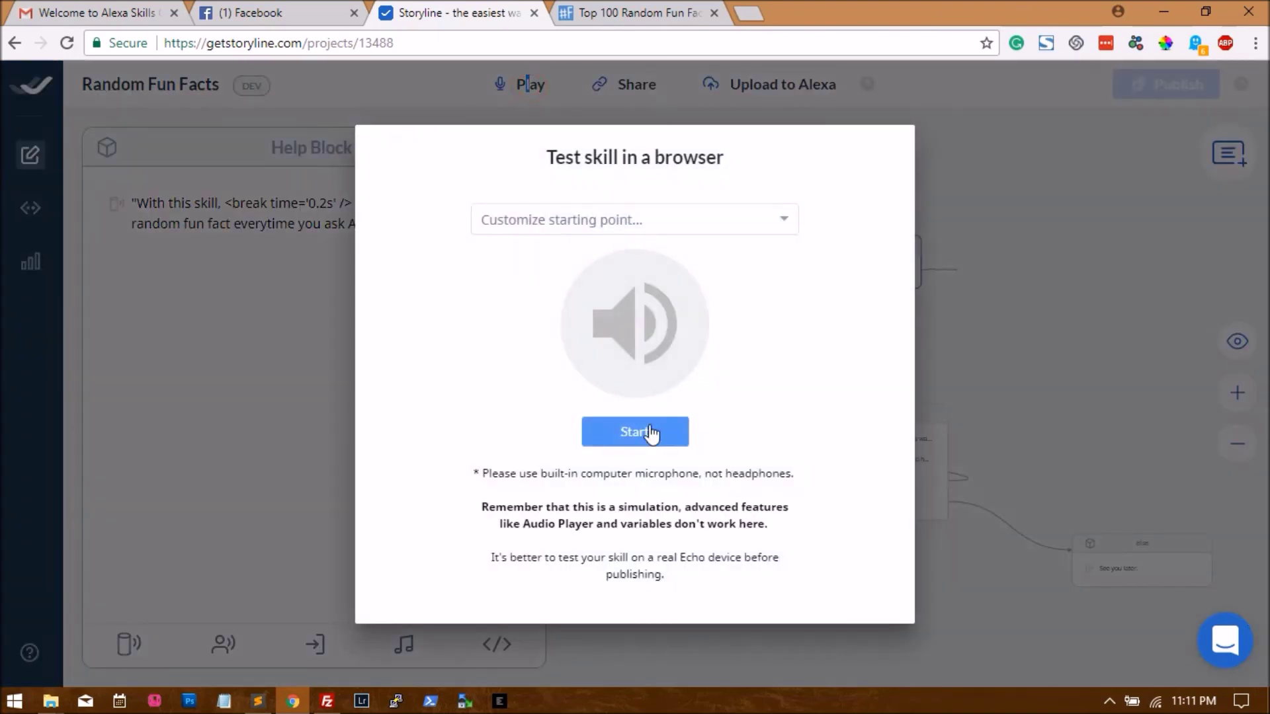
pyautogui.click(651, 435)
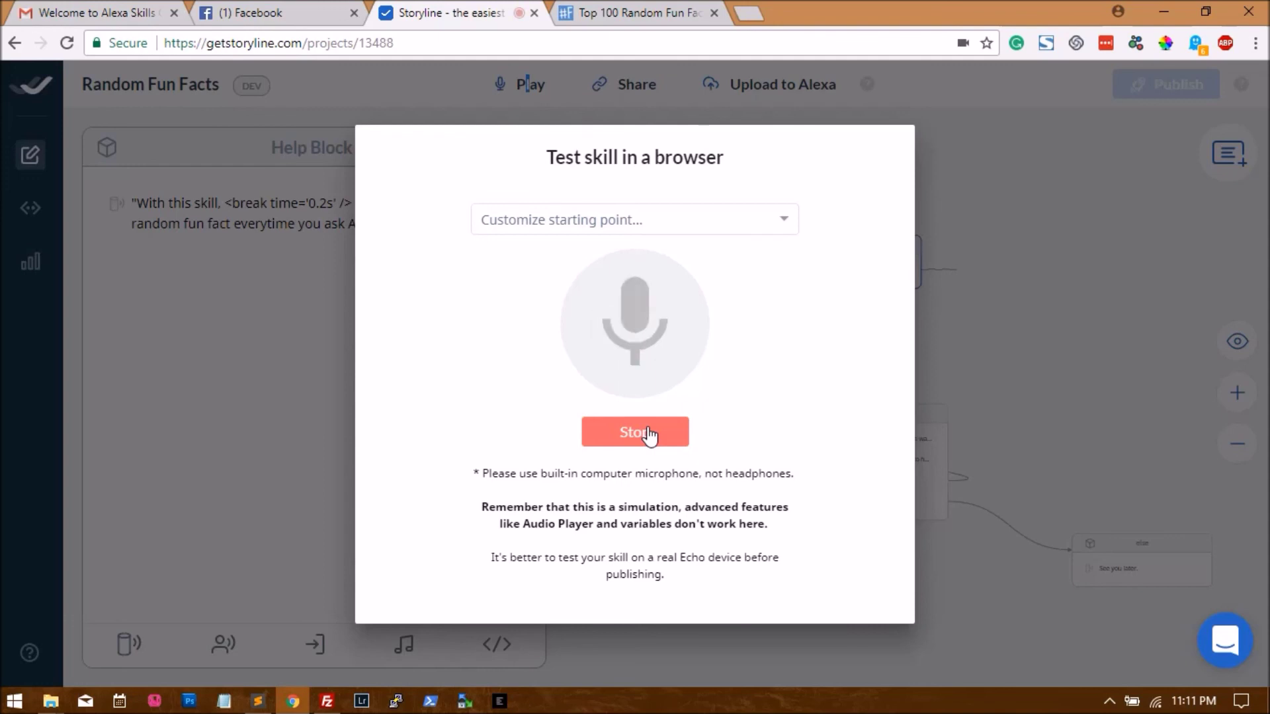
pyautogui.click(650, 436)
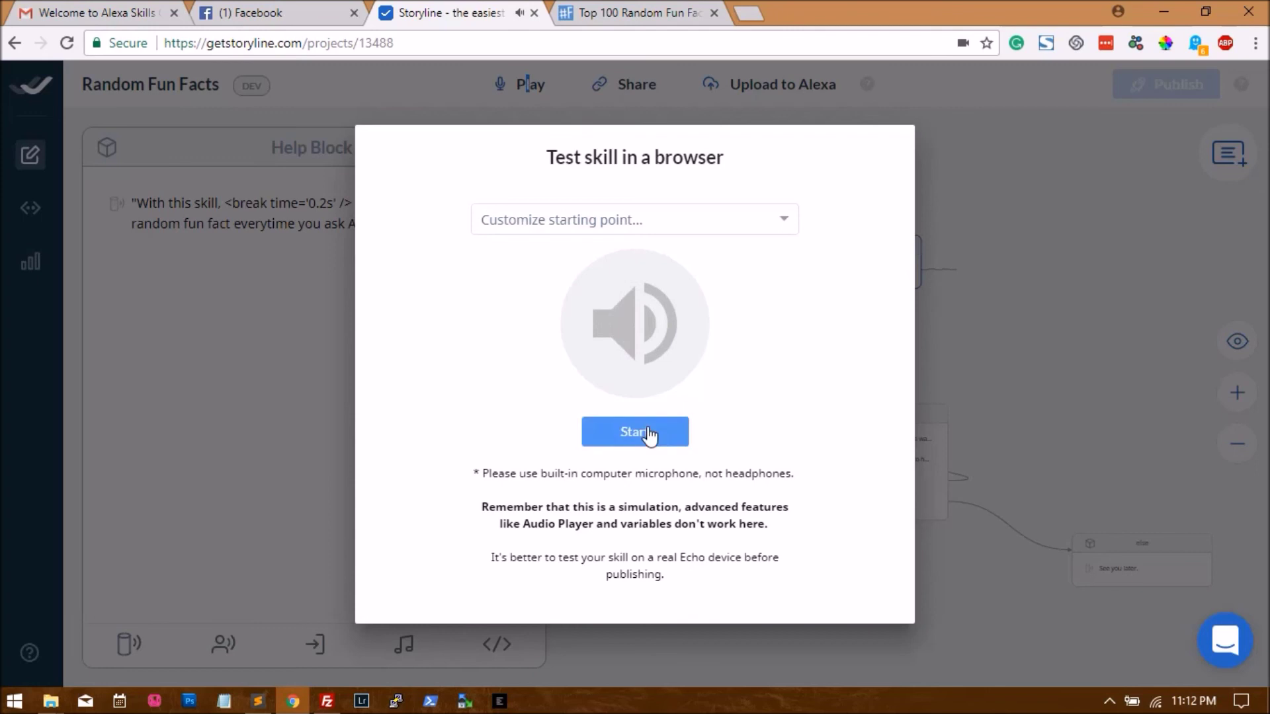